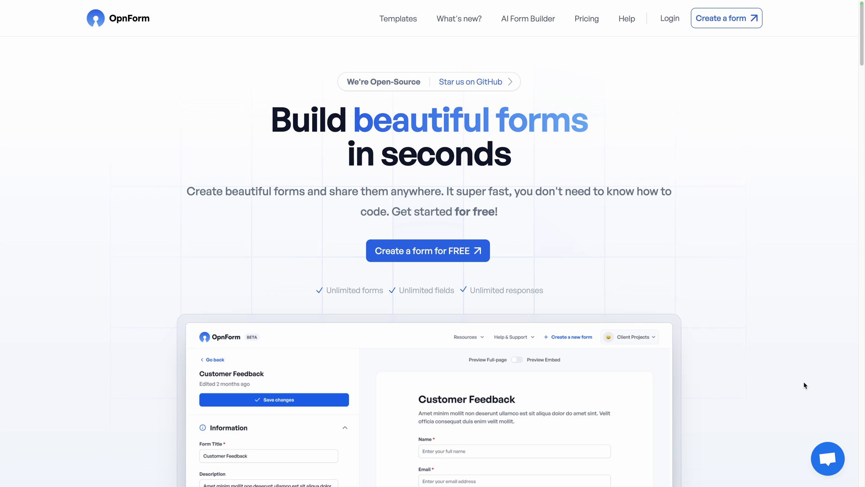
- Pick the Custom program in the homepage form preview to reveal the Custom Program upload
{"action": "scroll", "coordinate": [805, 384], "scroll_direction": "down", "scroll_amount": 10}
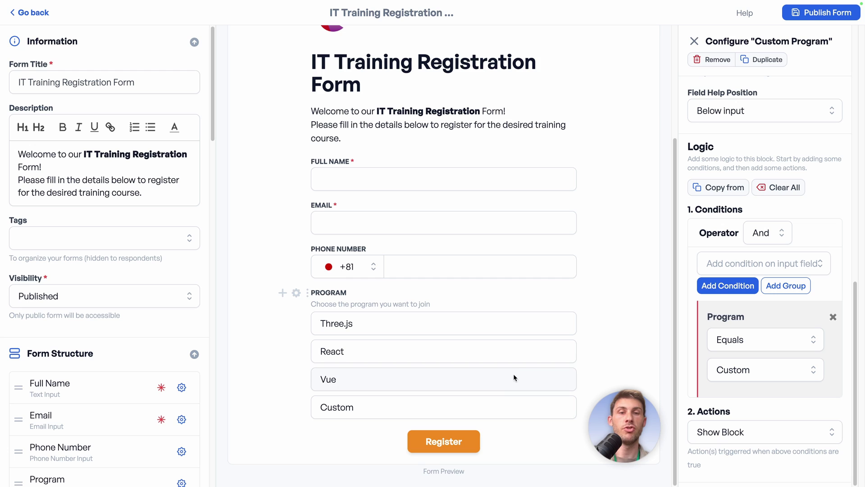
{"action": "left_click", "coordinate": [490, 408]}
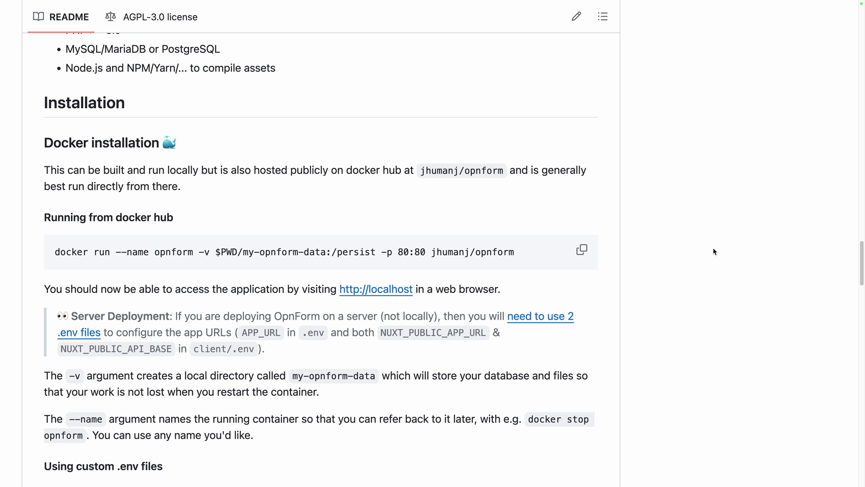
- Scroll the OpnForm GitHub README past the Docker installation and custom .env sections
{"action": "scroll", "coordinate": [714, 251], "scroll_direction": "down", "scroll_amount": 3}
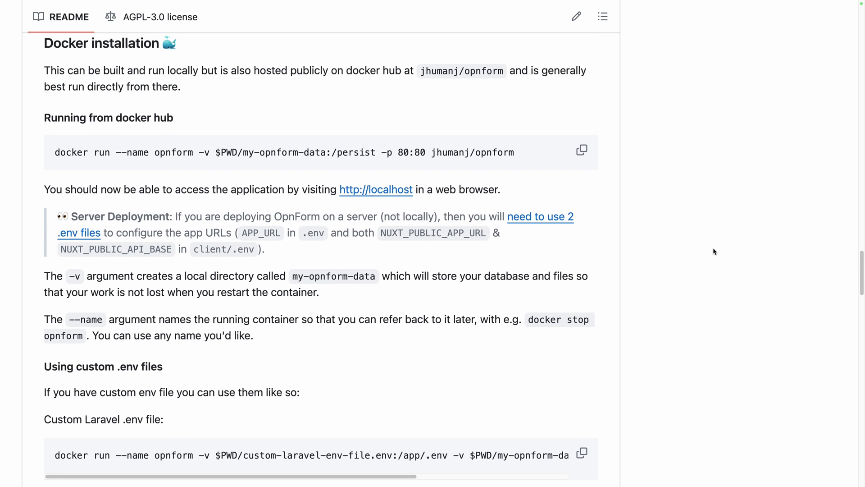
{"action": "scroll", "coordinate": [714, 251], "scroll_direction": "down", "scroll_amount": 4}
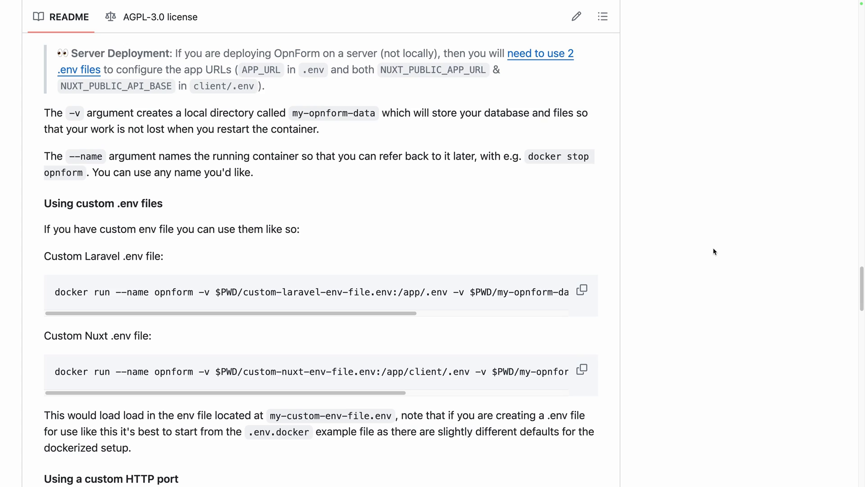
{"action": "scroll", "coordinate": [713, 248], "scroll_direction": "down", "scroll_amount": 4}
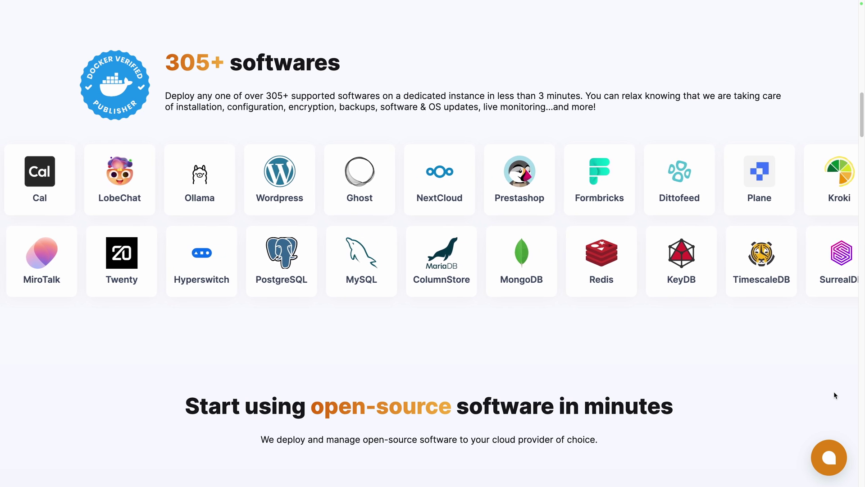
- Select OpnForm via the 'opn' search and keep Hetzner, Falkenstein, SMALL-1C-2G, reaching Level 1 support
{"action": "scroll", "coordinate": [834, 393], "scroll_direction": "down", "scroll_amount": 7}
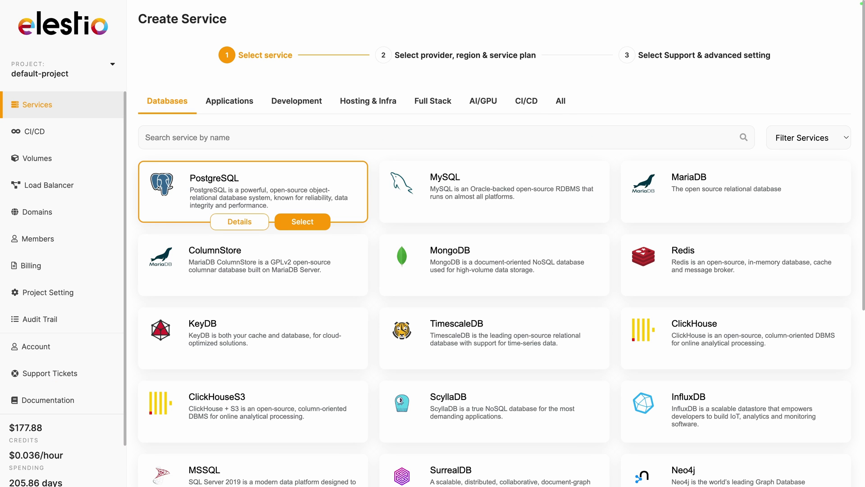
{"action": "type", "text": "opn"}
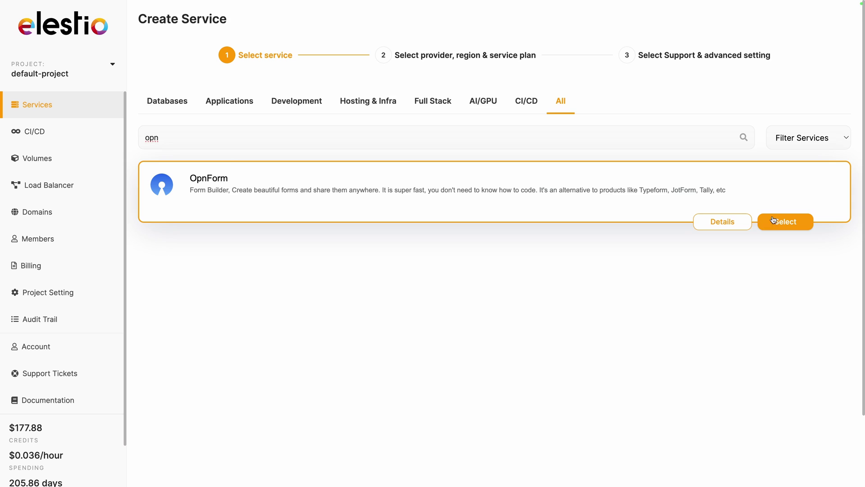
{"action": "left_click", "coordinate": [784, 222]}
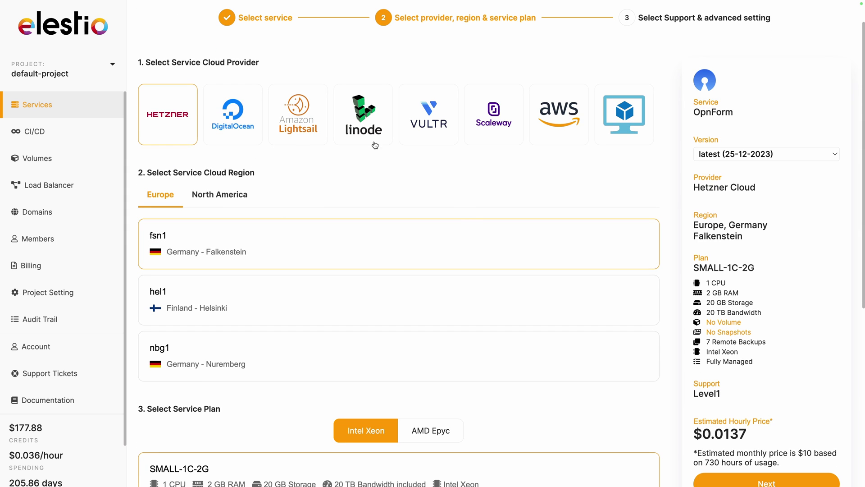
{"action": "scroll", "coordinate": [466, 201], "scroll_direction": "down", "scroll_amount": 5}
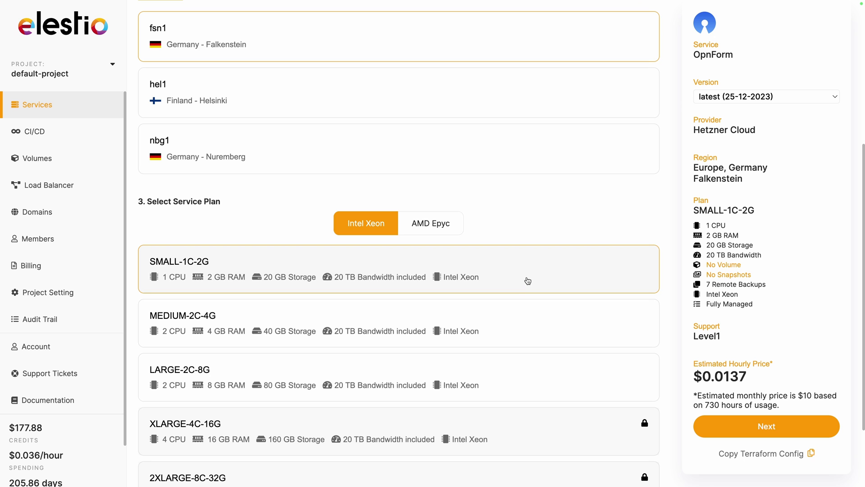
{"action": "left_click", "coordinate": [718, 430]}
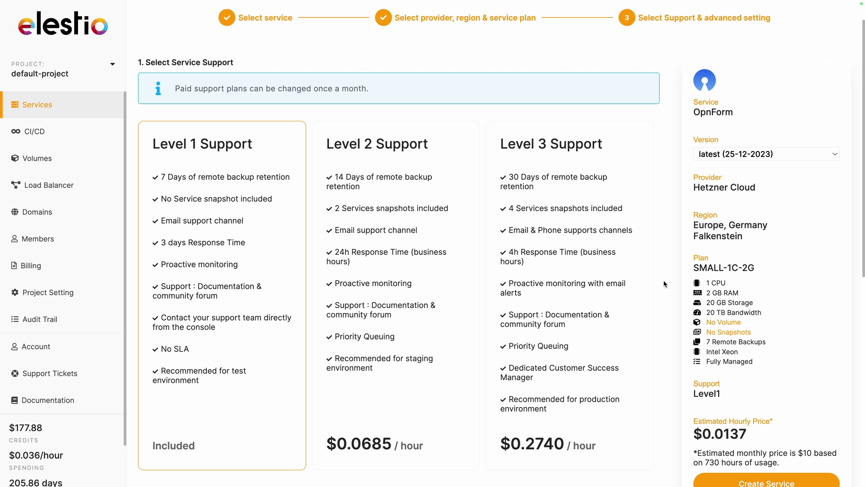
{"action": "scroll", "coordinate": [668, 294], "scroll_direction": "down", "scroll_amount": 2}
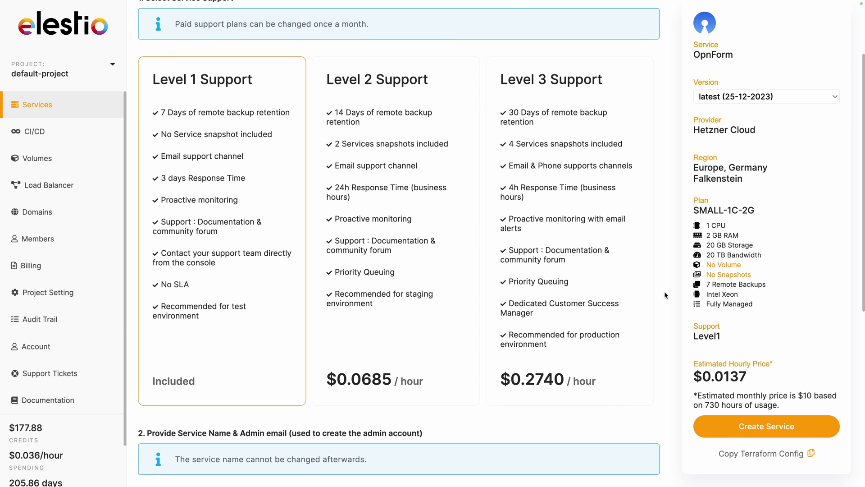
- Create the OpnForm service, then scroll Elestio's 'OpnForm is ready' email toward the password link
{"action": "left_click", "coordinate": [721, 427]}
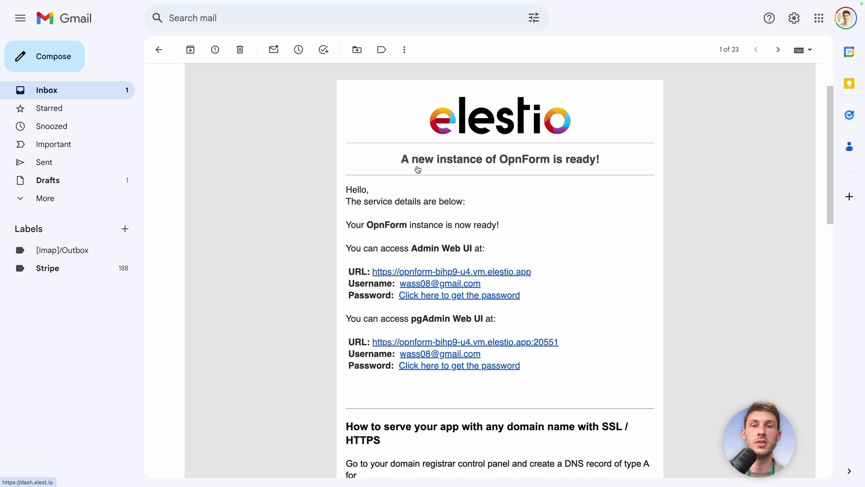
{"action": "scroll", "coordinate": [418, 169], "scroll_direction": "down", "scroll_amount": 1}
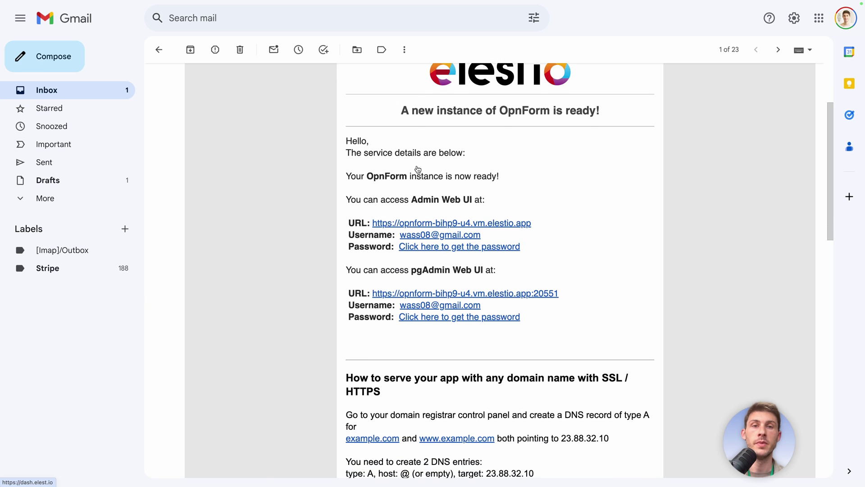
- Copy the OpnForm admin password and open the instance's Admin UI at opnform-bihp9-u4.vm.elestio.app
{"action": "left_click", "coordinate": [417, 248]}
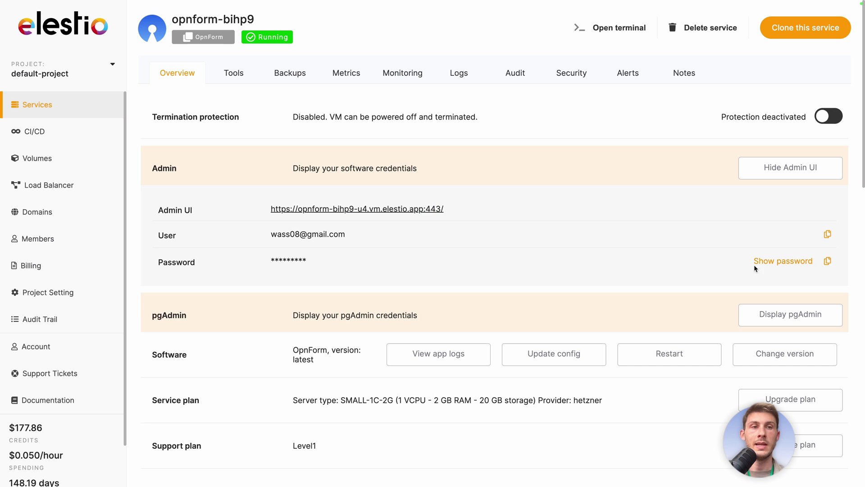
{"action": "left_click", "coordinate": [828, 262]}
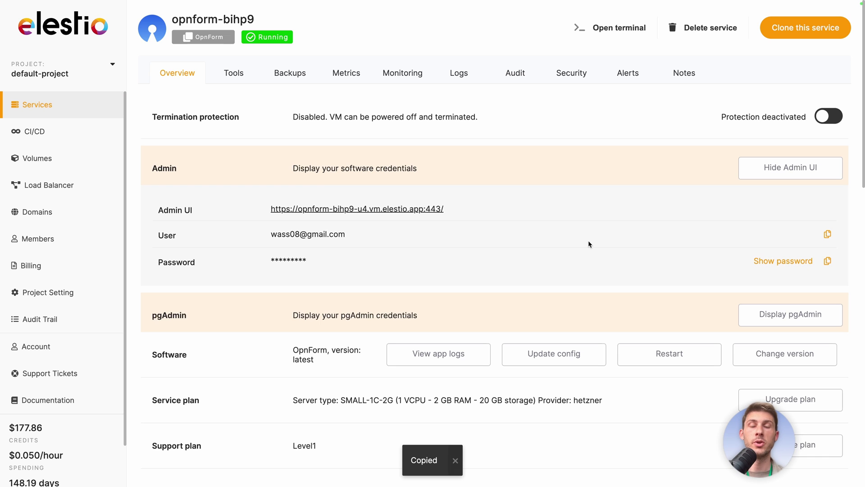
{"action": "left_click", "coordinate": [298, 210]}
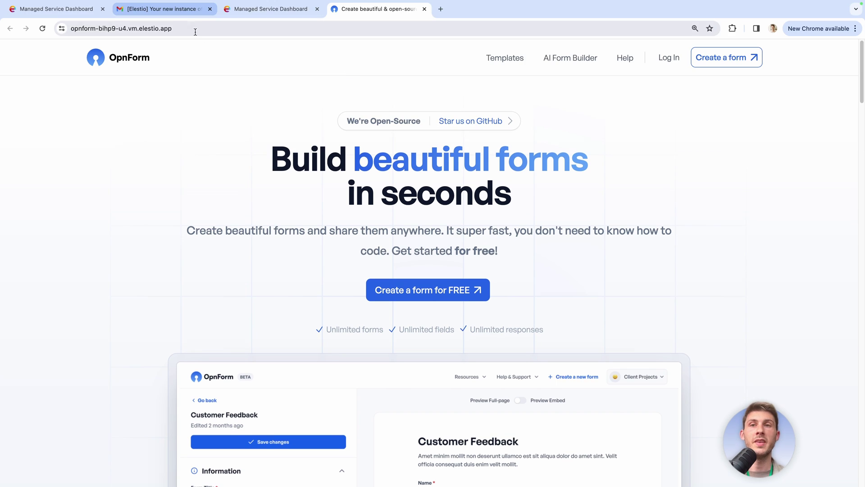
- Log in to the self-hosted OpnForm instance with the admin e-mail and pasted password
{"action": "left_click", "coordinate": [194, 28]}
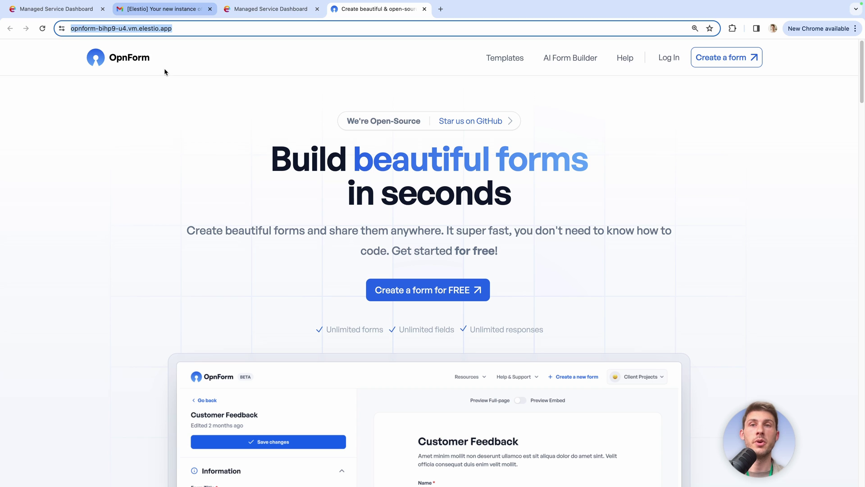
{"action": "left_click", "coordinate": [159, 111]}
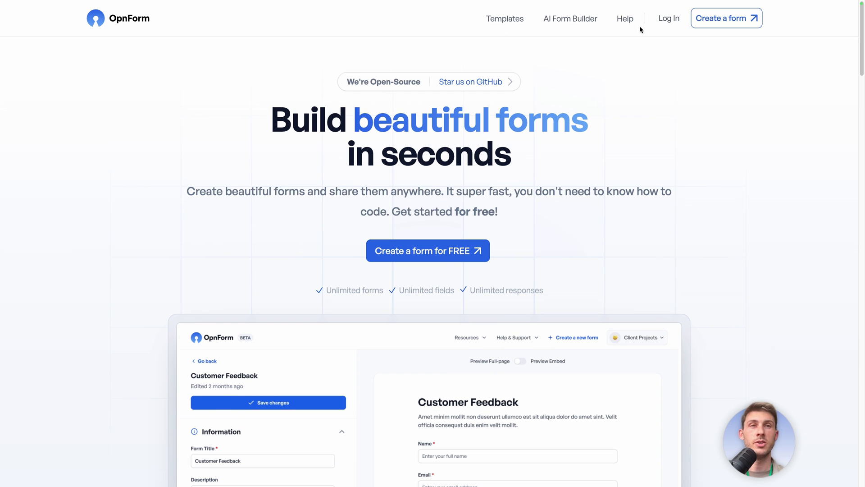
{"action": "left_click", "coordinate": [668, 19]}
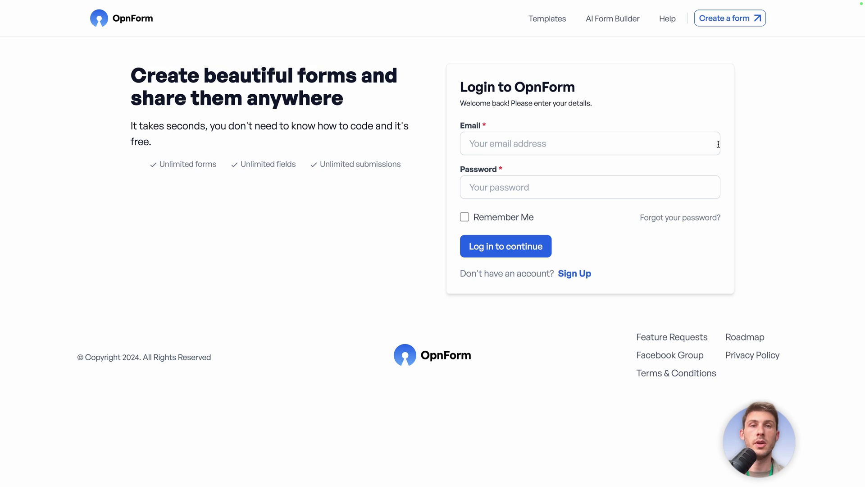
{"action": "left_click", "coordinate": [587, 141]}
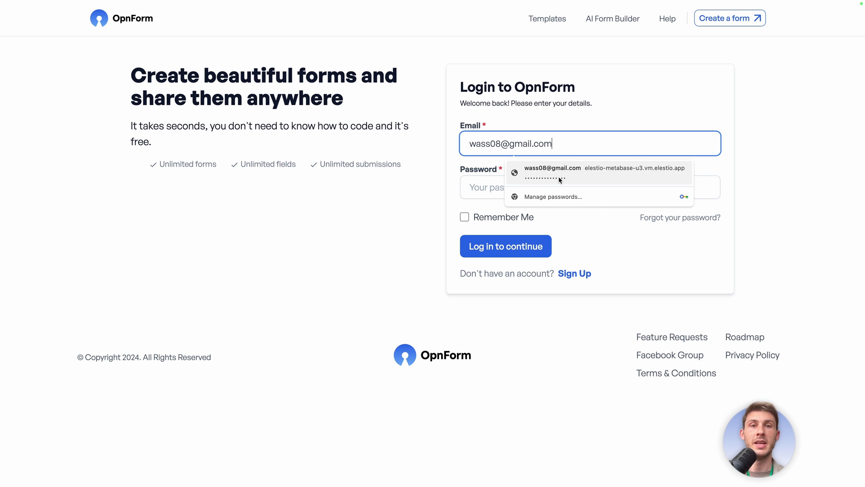
{"action": "left_click", "coordinate": [472, 188]}
{"action": "key", "text": "ctrl+v"}
{"action": "left_click", "coordinate": [451, 194]}
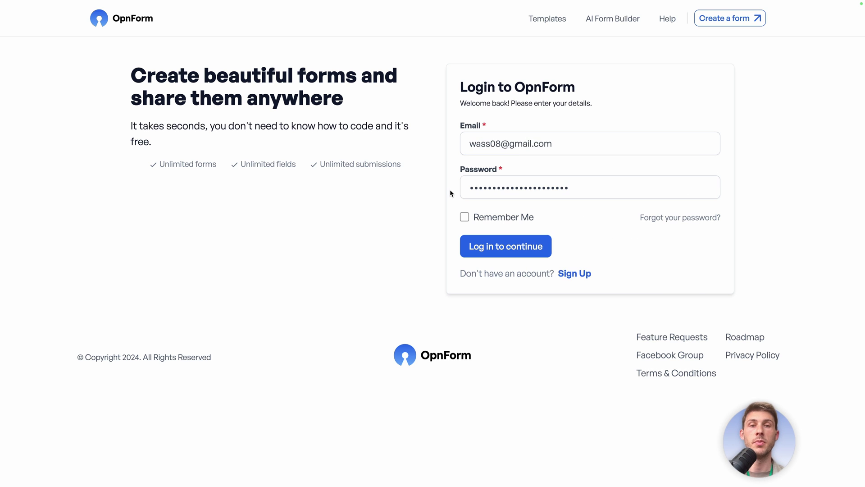
{"action": "left_click", "coordinate": [486, 250]}
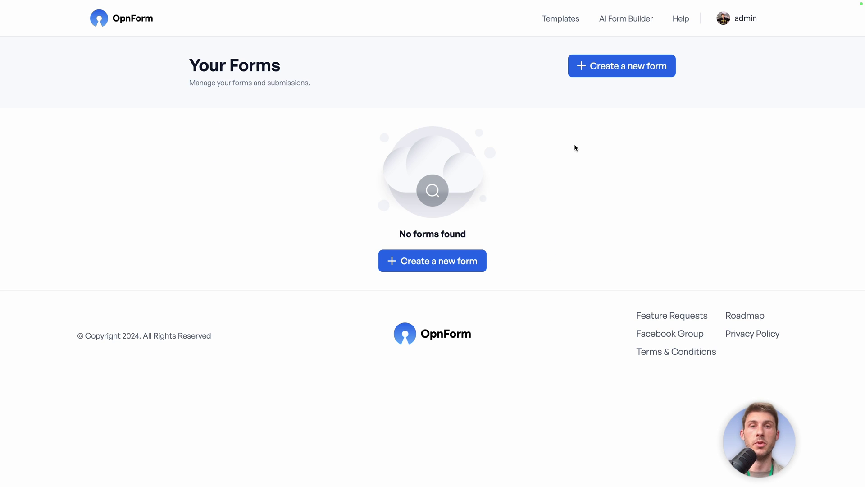
- Begin a new form, choose Start from a template, and confirm leaving the unsaved form
{"action": "left_click", "coordinate": [465, 263]}
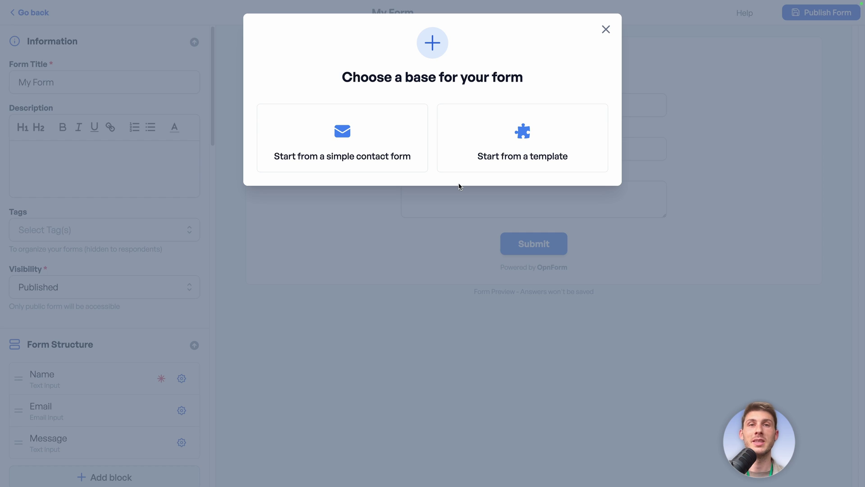
{"action": "left_click", "coordinate": [490, 161]}
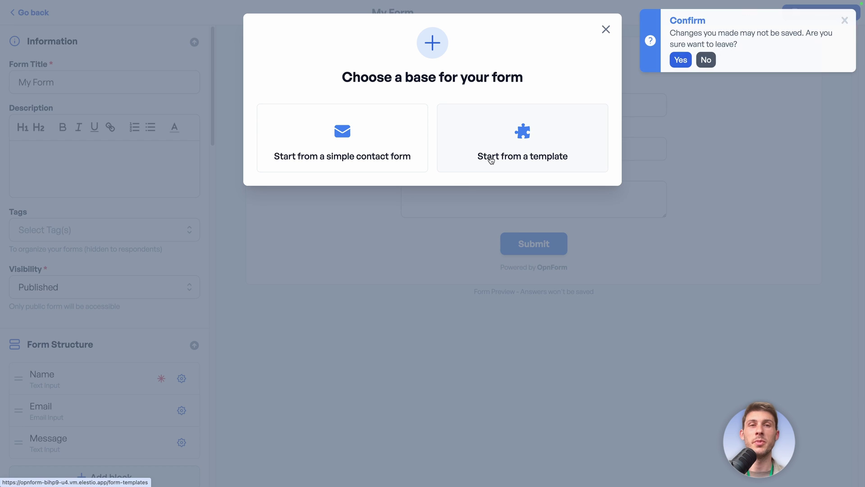
{"action": "left_click", "coordinate": [680, 59]}
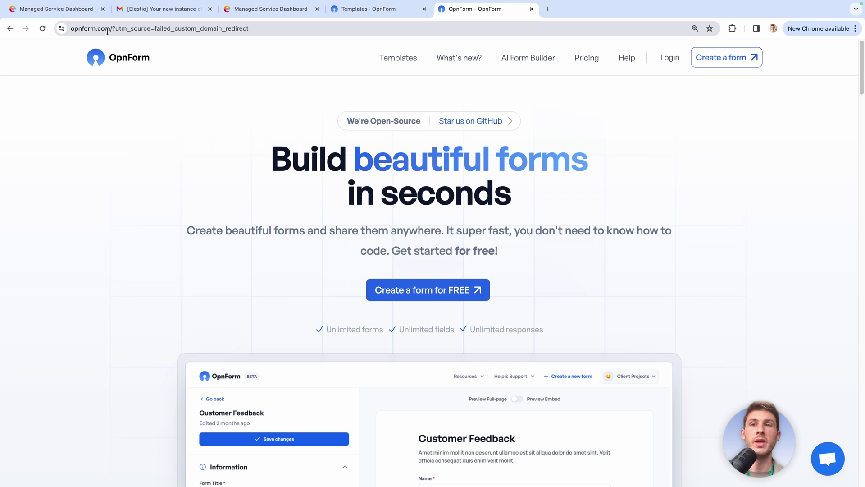
- Open the full form template gallery from the opnform.com homepage
{"action": "scroll", "coordinate": [223, 98], "scroll_direction": "down", "scroll_amount": 20}
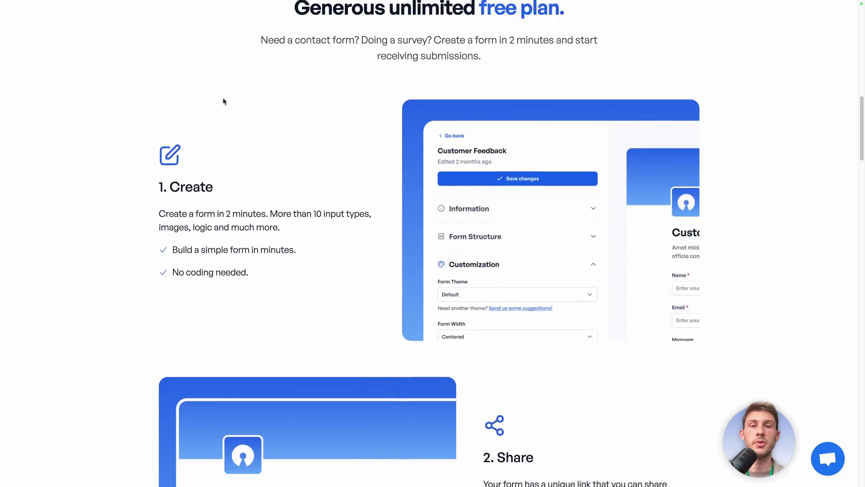
{"action": "scroll", "coordinate": [223, 100], "scroll_direction": "down", "scroll_amount": 20}
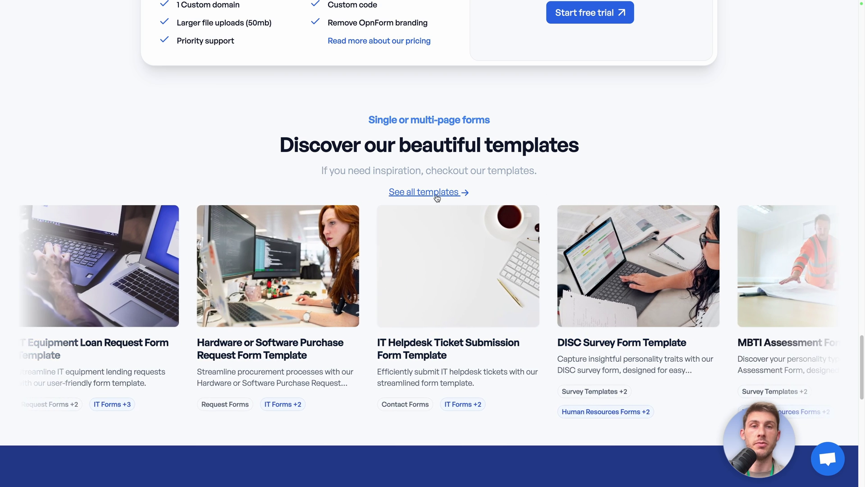
{"action": "left_click", "coordinate": [436, 192]}
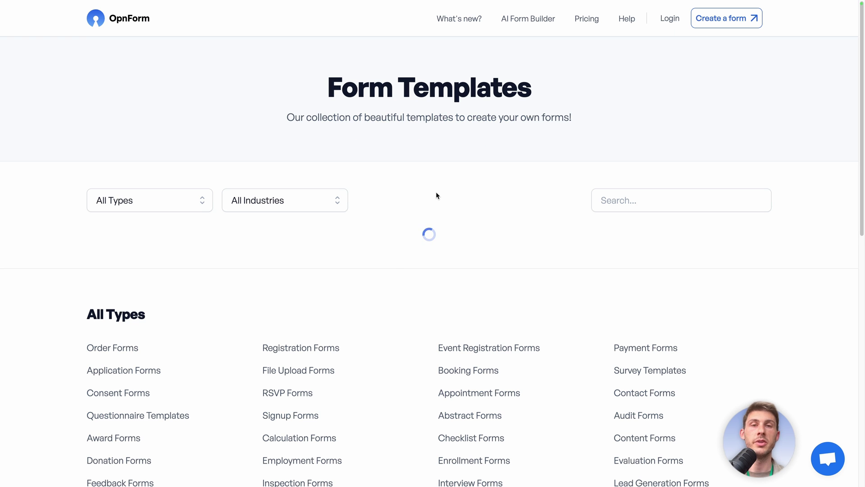
{"action": "scroll", "coordinate": [437, 194], "scroll_direction": "down", "scroll_amount": 4}
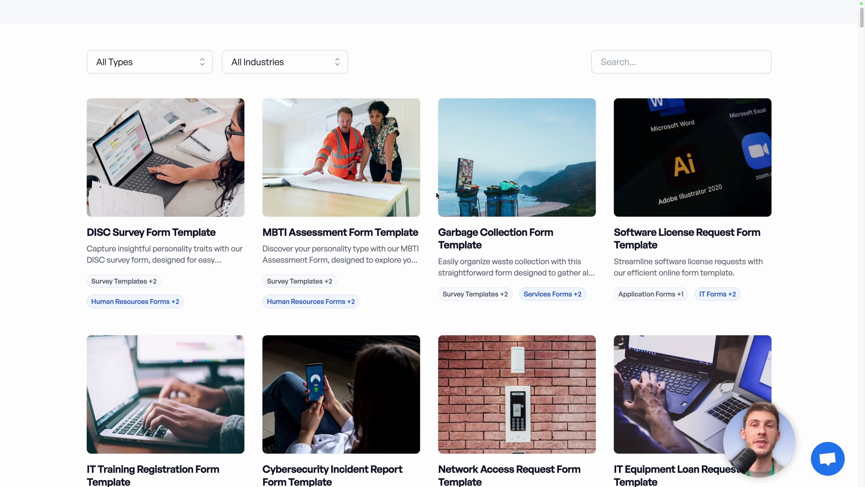
{"action": "scroll", "coordinate": [437, 195], "scroll_direction": "up", "scroll_amount": 1}
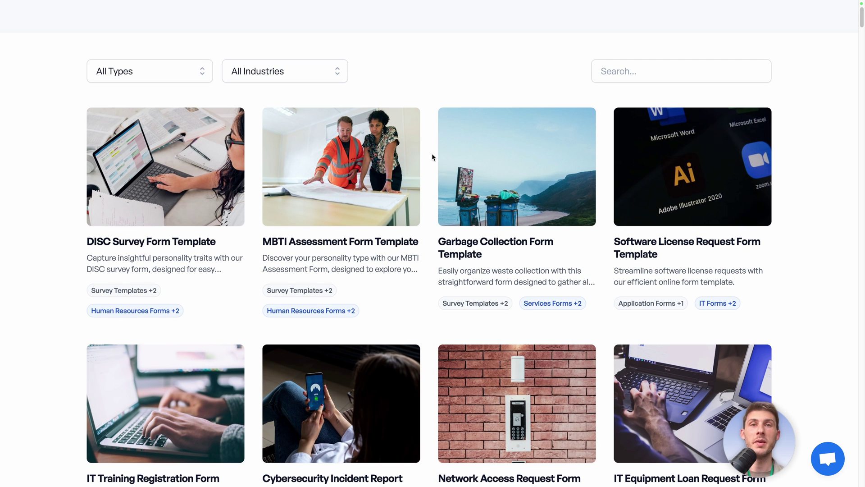
{"action": "scroll", "coordinate": [432, 153], "scroll_direction": "up", "scroll_amount": 2}
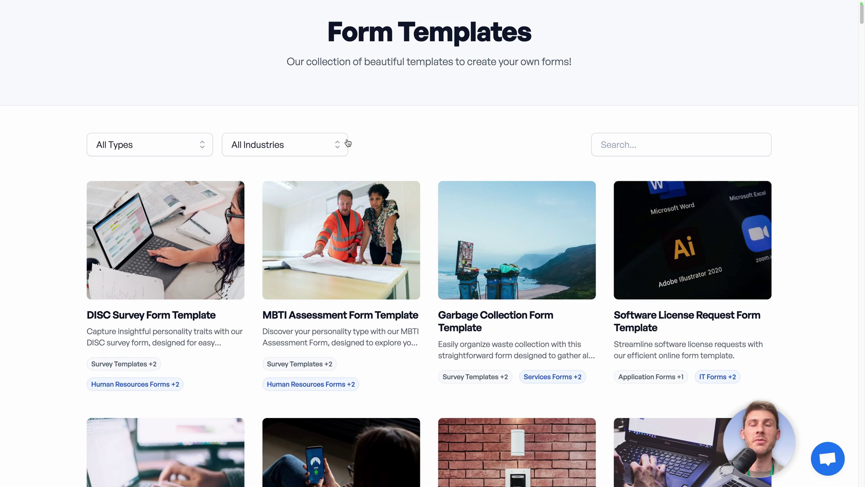
- Filter the templates by the Education Forms industry
{"action": "left_click", "coordinate": [292, 146]}
{"action": "scroll", "coordinate": [295, 217], "scroll_direction": "down", "scroll_amount": 5}
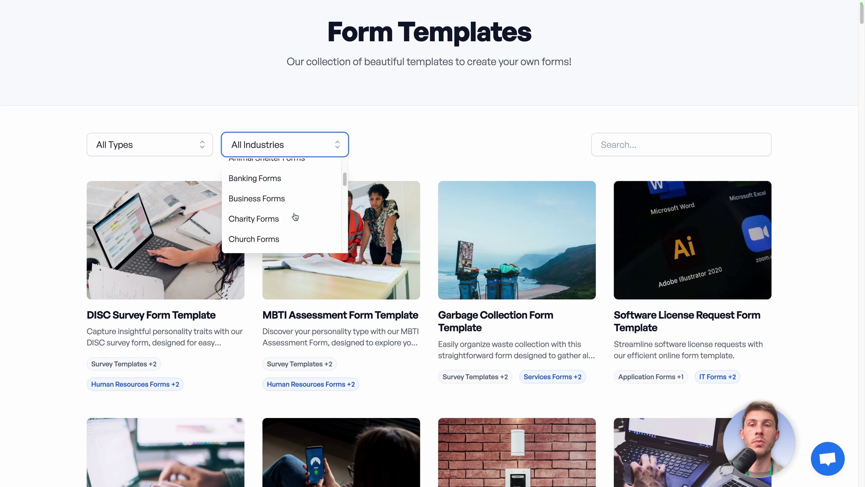
{"action": "scroll", "coordinate": [295, 217], "scroll_direction": "down", "scroll_amount": 1}
{"action": "scroll", "coordinate": [296, 217], "scroll_direction": "up", "scroll_amount": 3}
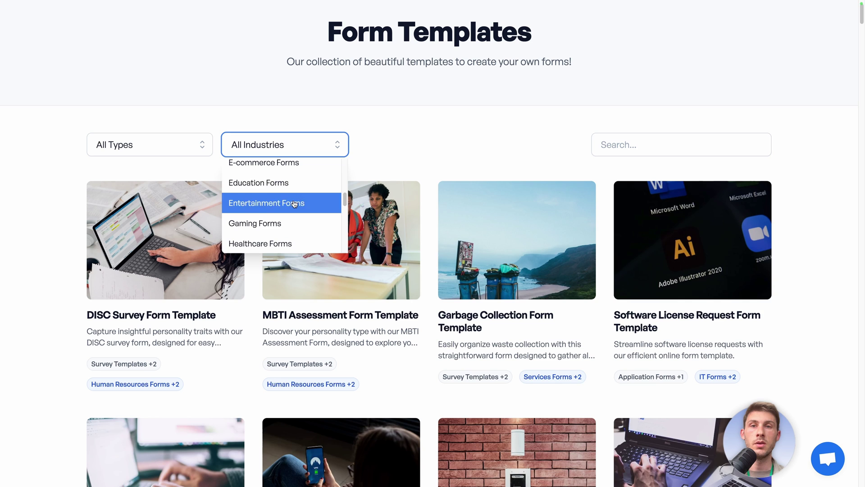
{"action": "left_click", "coordinate": [288, 184]}
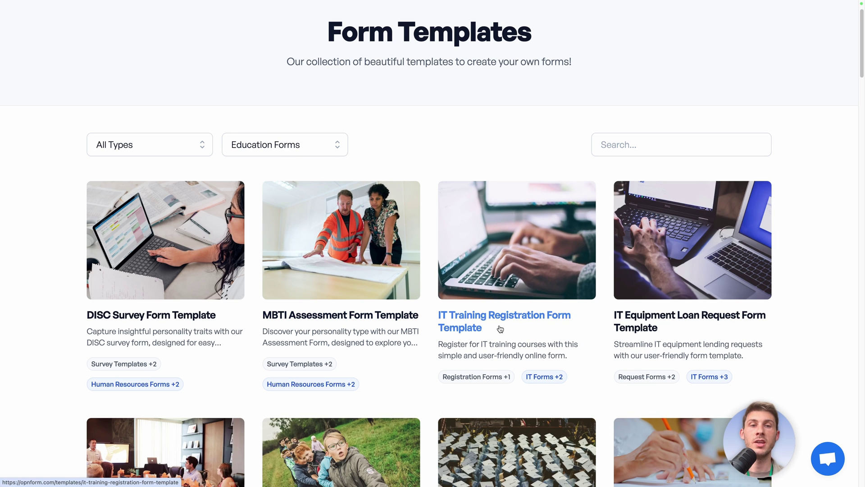
- Open the IT Training Registration Form Template and scroll through its preview fields
{"action": "left_click", "coordinate": [522, 327]}
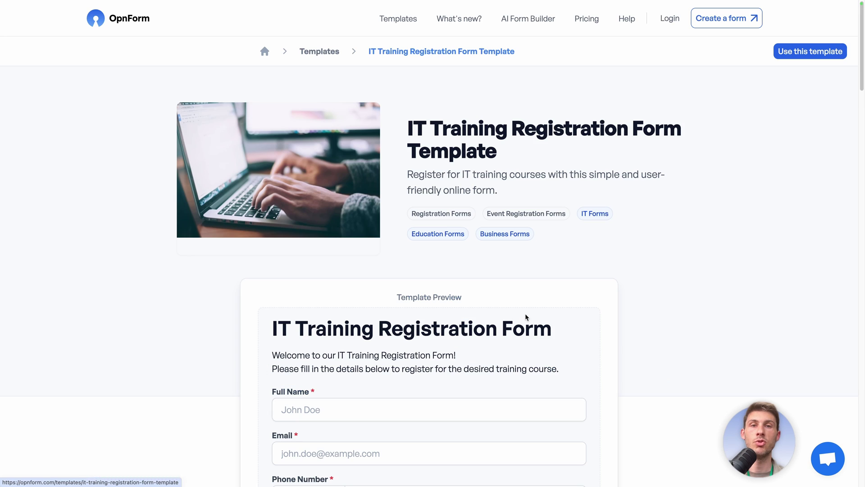
{"action": "scroll", "coordinate": [526, 315], "scroll_direction": "down", "scroll_amount": 2}
{"action": "scroll", "coordinate": [525, 316], "scroll_direction": "down", "scroll_amount": 5}
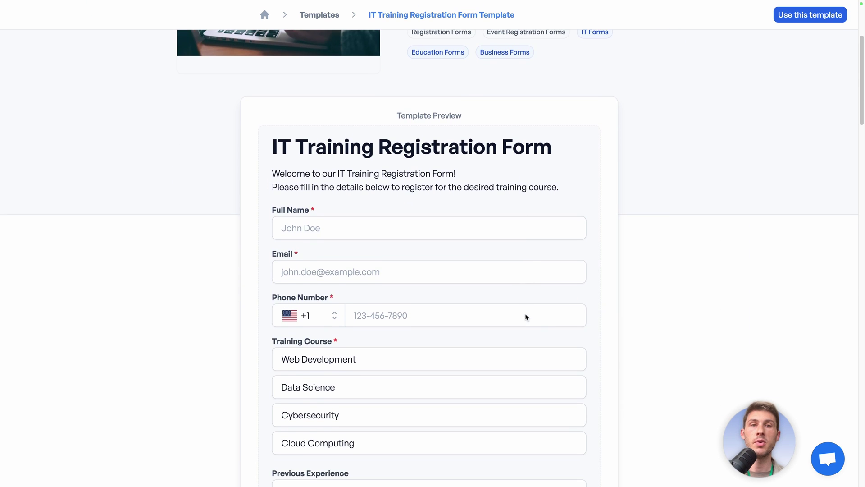
{"action": "scroll", "coordinate": [527, 318], "scroll_direction": "down", "scroll_amount": 3}
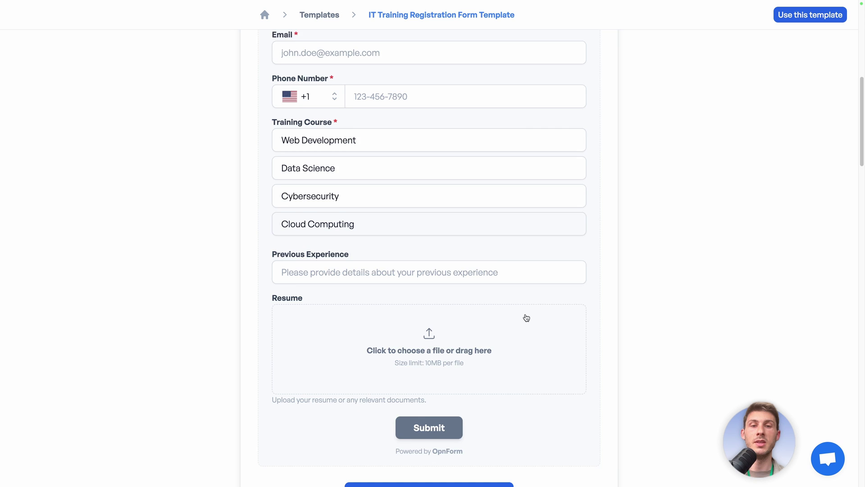
{"action": "scroll", "coordinate": [527, 318], "scroll_direction": "up", "scroll_amount": 4}
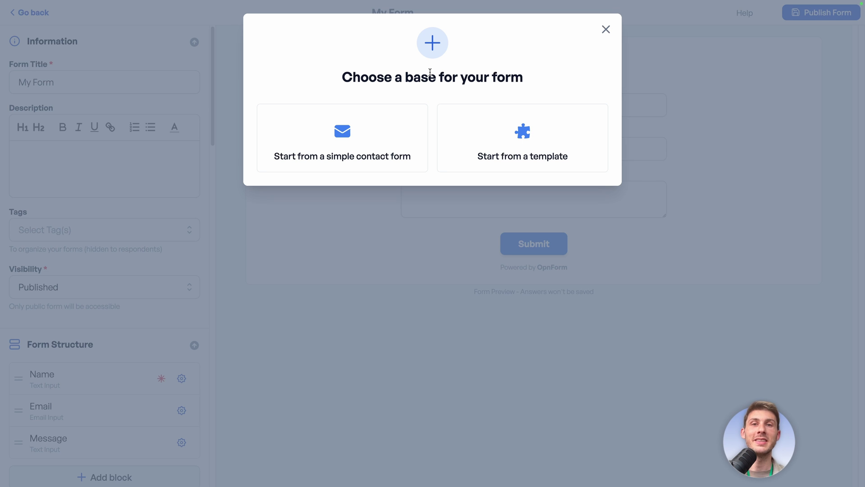
- Keep the simple contact form and replace 'My Form' with the title 'IT Training Registration Form'
{"action": "left_click", "coordinate": [364, 142]}
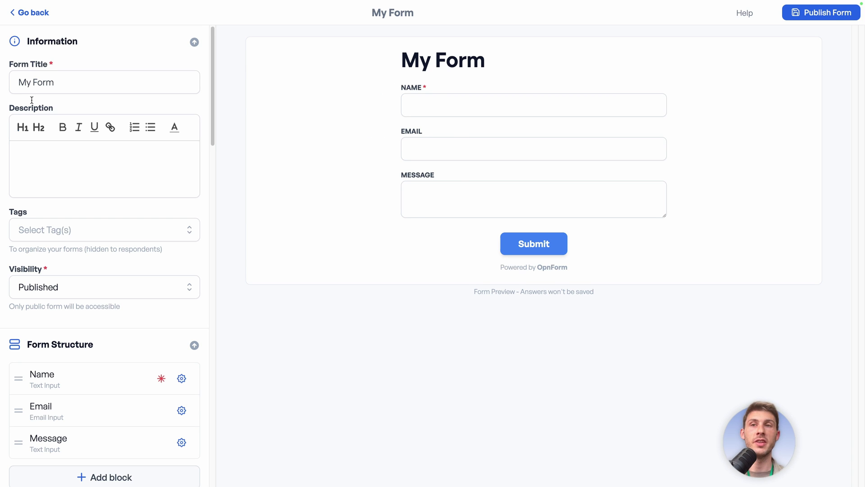
{"action": "left_click", "coordinate": [96, 89]}
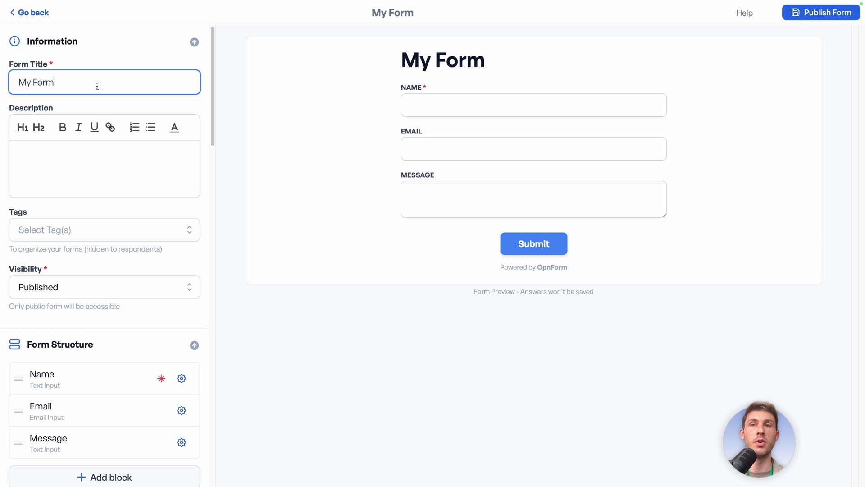
{"action": "key", "text": "ctrl+a"}
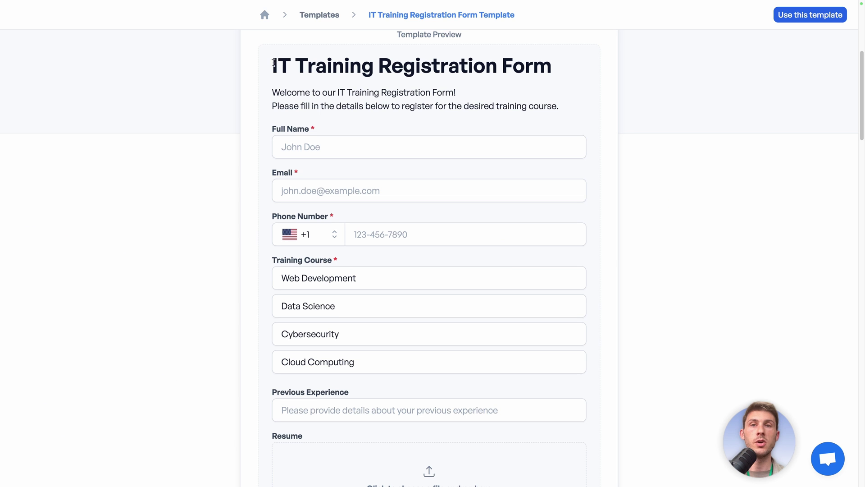
{"action": "left_click_drag", "start_coordinate": [275, 62], "coordinate": [538, 64]}
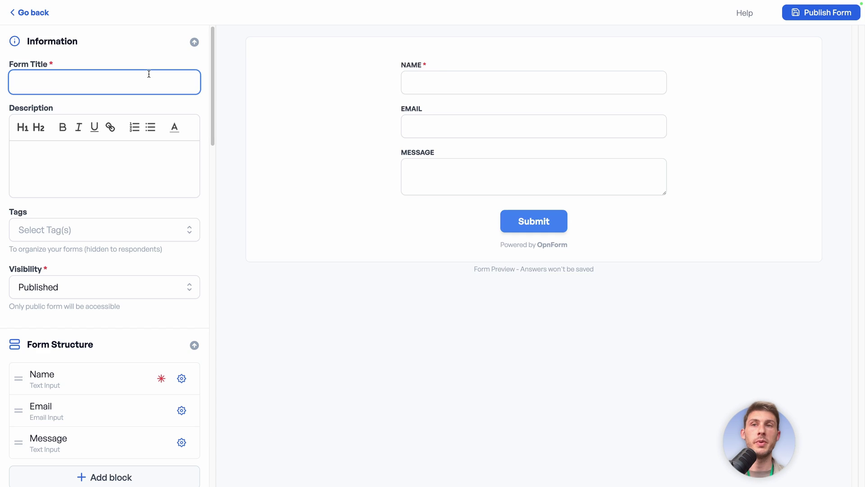
{"action": "type", "text": "IT Training Registration Form"}
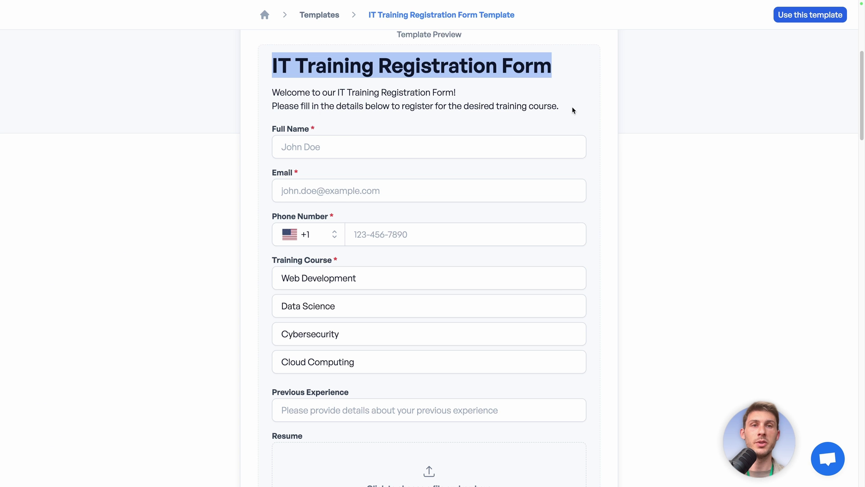
- Paste the template's welcome text as description, bold 'IT Training Registration', and keep visibility Published
{"action": "left_click_drag", "start_coordinate": [573, 110], "coordinate": [273, 92]}
{"action": "key", "text": "ctrl+c"}
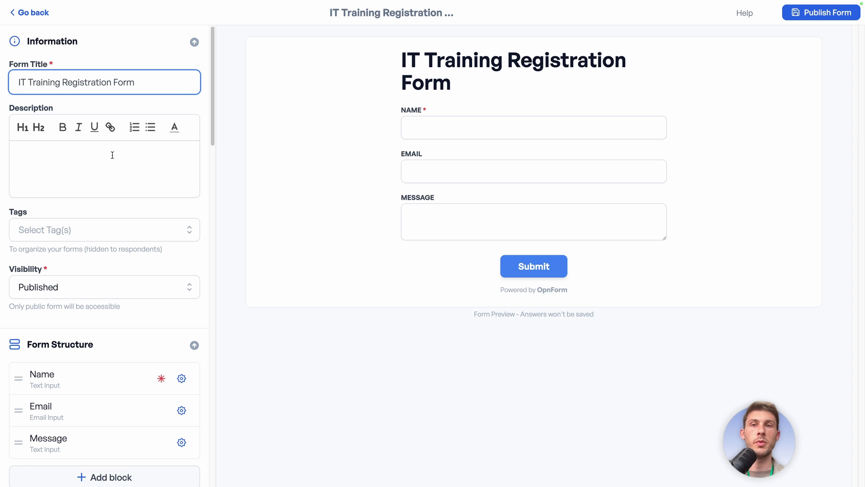
{"action": "left_click", "coordinate": [111, 157]}
{"action": "key", "text": "ctrl+v"}
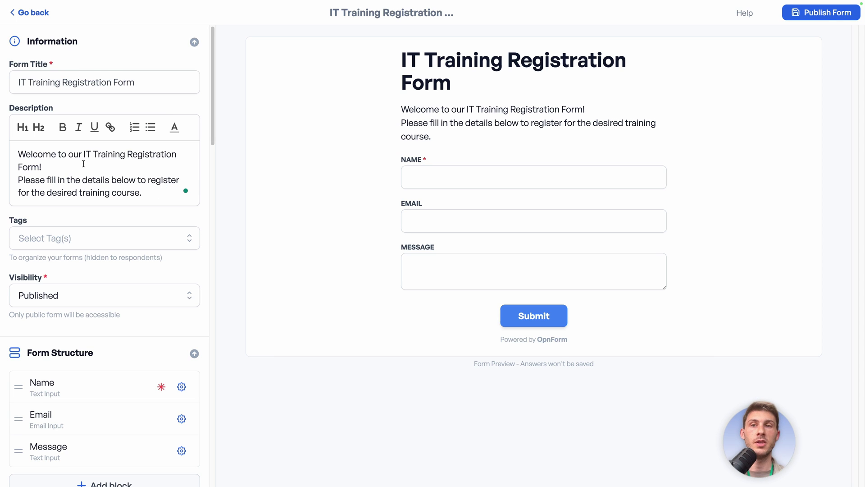
{"action": "left_click_drag", "start_coordinate": [84, 155], "coordinate": [187, 156]}
{"action": "left_click", "coordinate": [62, 128]}
{"action": "left_click", "coordinate": [60, 167]}
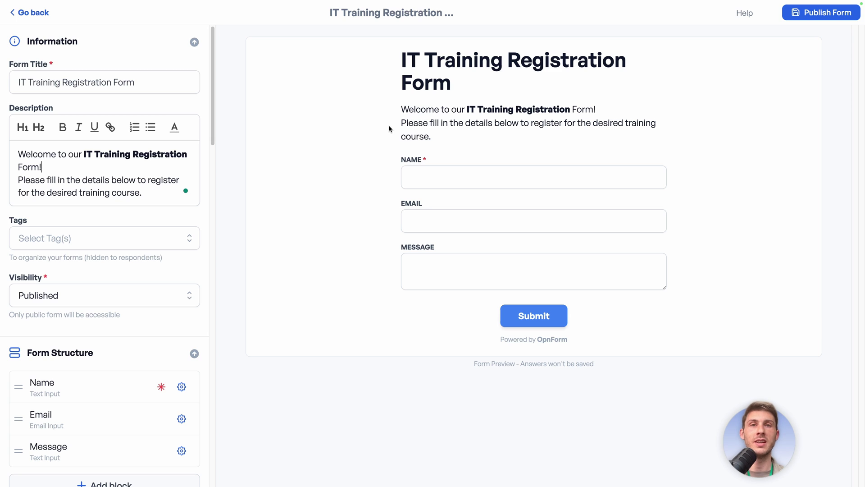
{"action": "left_click", "coordinate": [88, 288]}
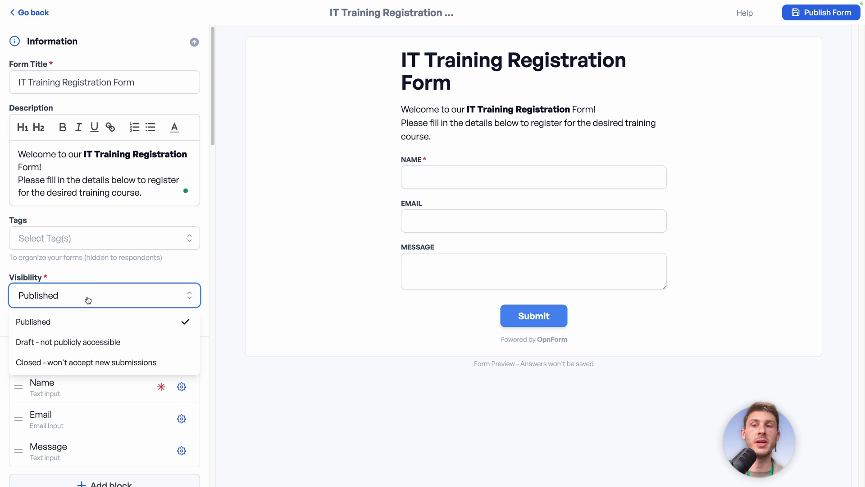
{"action": "left_click", "coordinate": [146, 277]}
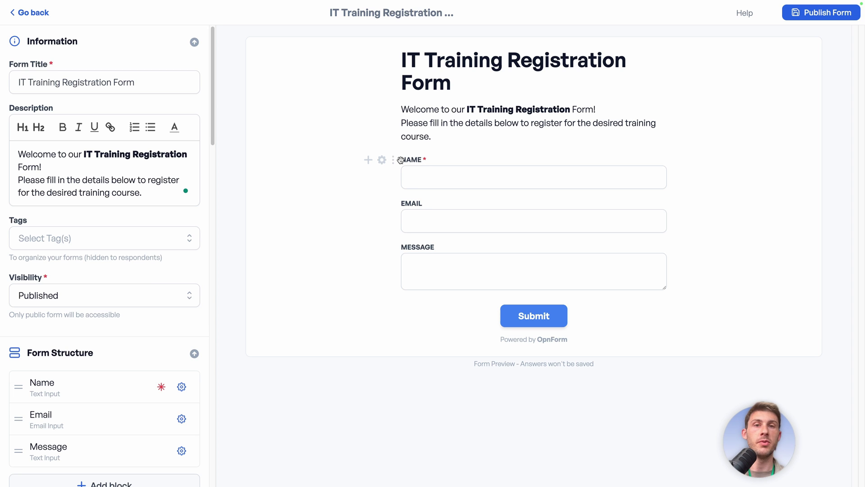
- Rename the Name field to 'Full Name', leaving it visible
{"action": "left_click", "coordinate": [382, 160]}
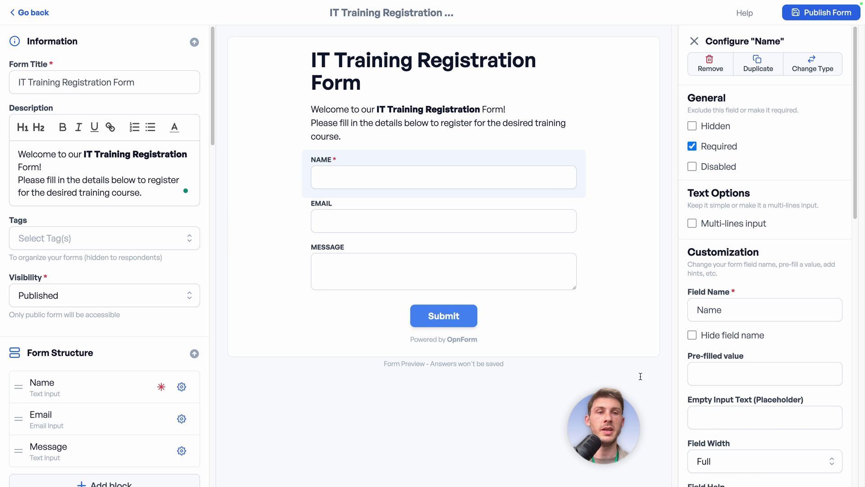
{"action": "left_click", "coordinate": [696, 313]}
{"action": "type", "text": "Full"}
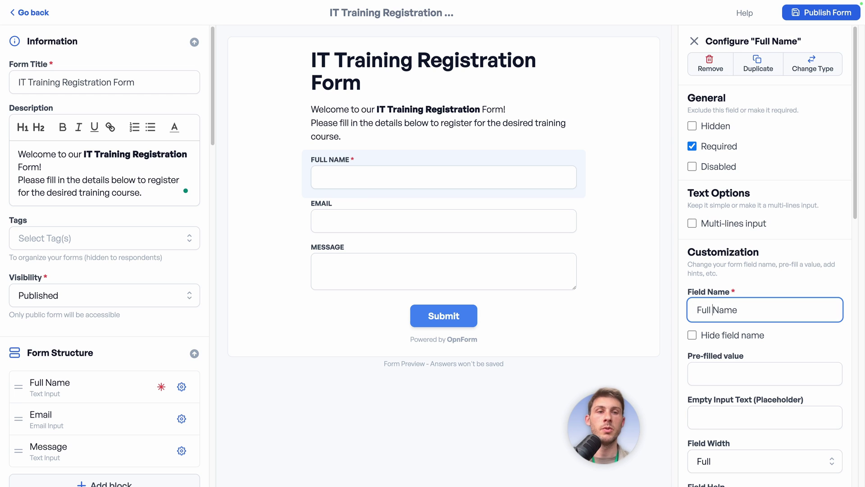
{"action": "left_click", "coordinate": [693, 126]}
{"action": "left_click", "coordinate": [692, 125]}
- Keep Full Name required and enabled, then review its remaining field options
{"action": "left_click", "coordinate": [692, 147]}
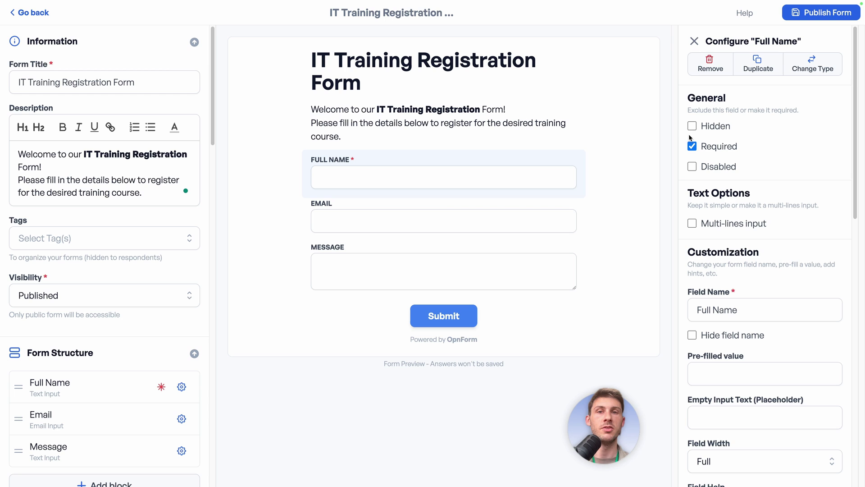
{"action": "left_click", "coordinate": [692, 167]}
{"action": "left_click", "coordinate": [691, 167]}
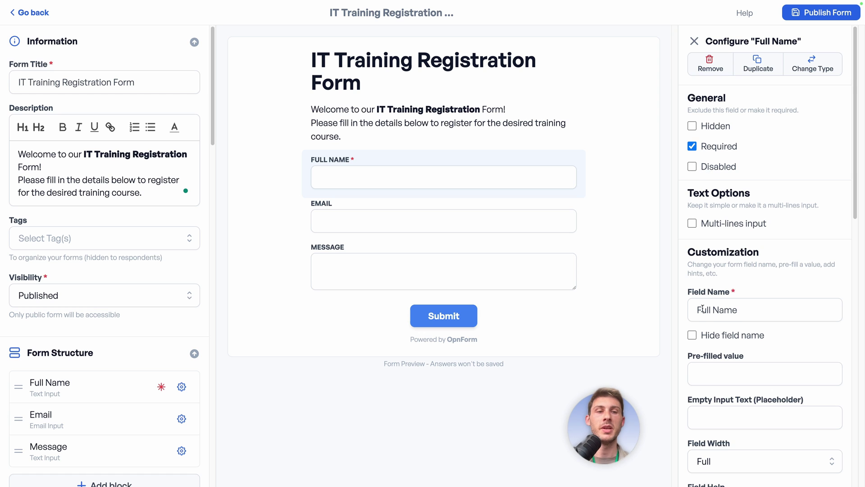
{"action": "scroll", "coordinate": [704, 311], "scroll_direction": "down", "scroll_amount": 10}
{"action": "scroll", "coordinate": [704, 311], "scroll_direction": "down", "scroll_amount": 3}
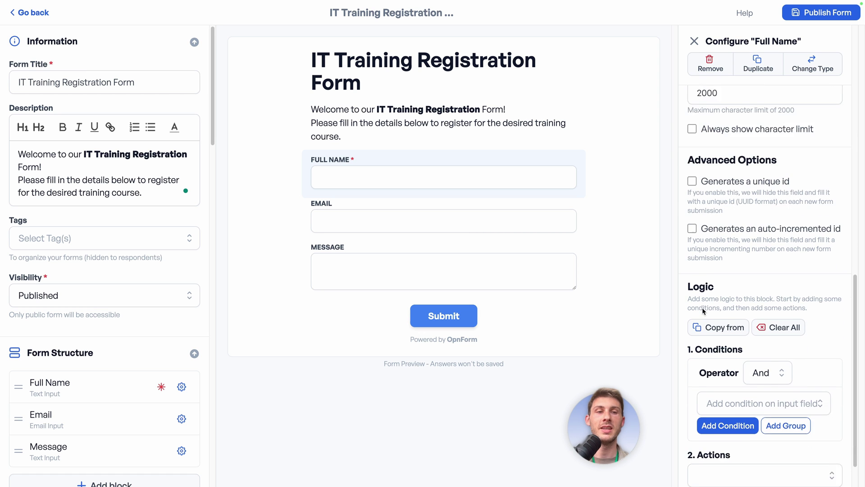
{"action": "scroll", "coordinate": [703, 308], "scroll_direction": "up", "scroll_amount": 13}
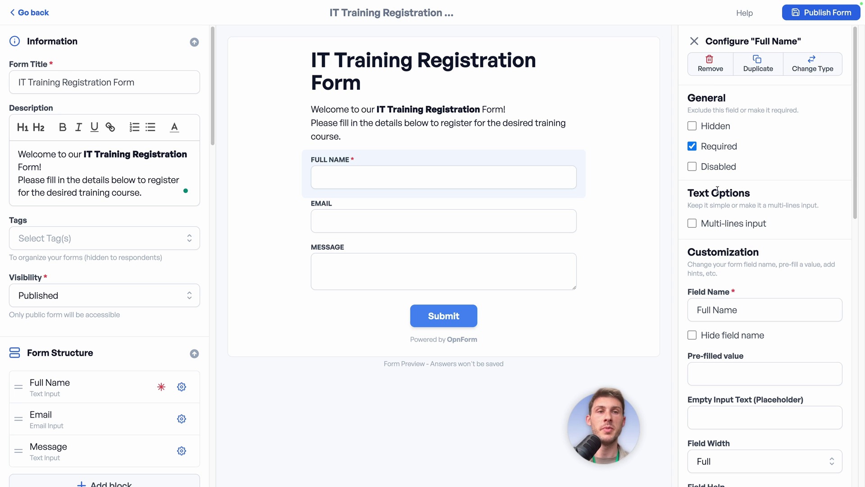
{"action": "scroll", "coordinate": [740, 192], "scroll_direction": "down", "scroll_amount": 3}
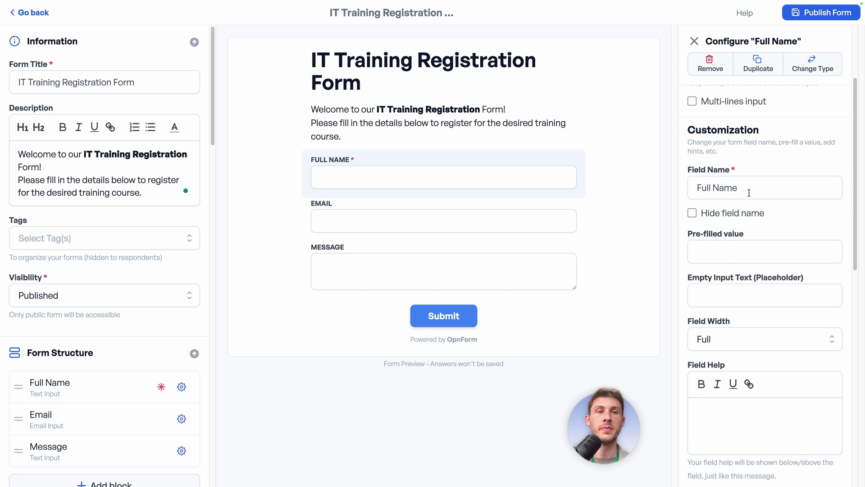
{"action": "scroll", "coordinate": [749, 193], "scroll_direction": "down", "scroll_amount": 1}
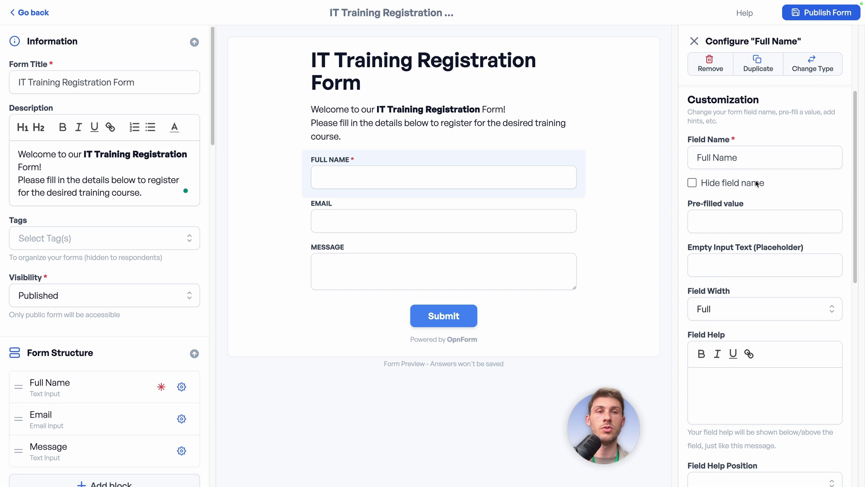
- Make the Email field required
{"action": "left_click", "coordinate": [297, 203]}
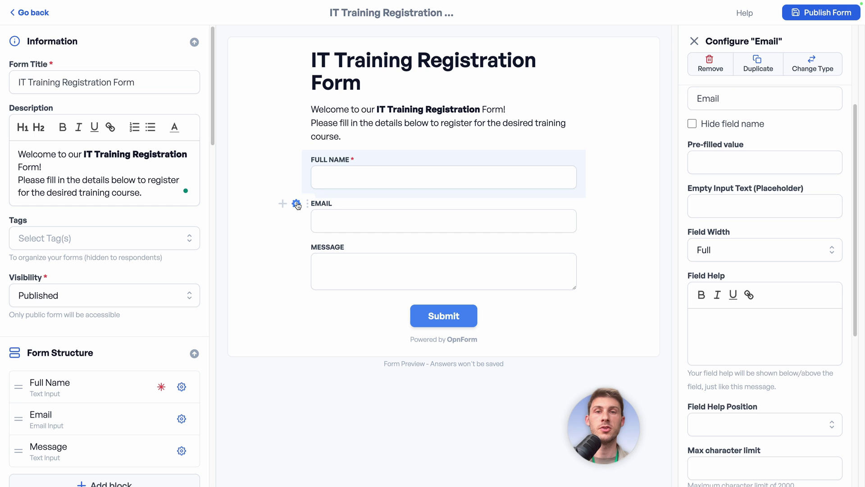
{"action": "scroll", "coordinate": [703, 171], "scroll_direction": "up", "scroll_amount": 5}
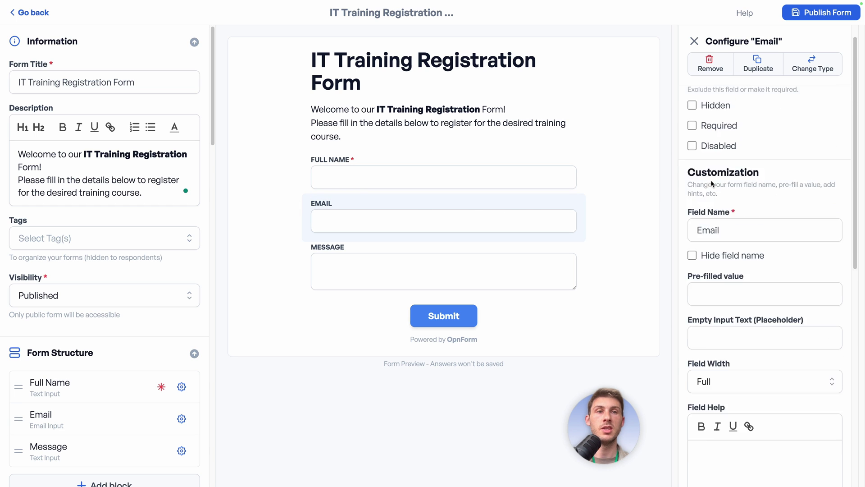
{"action": "left_click", "coordinate": [693, 148]}
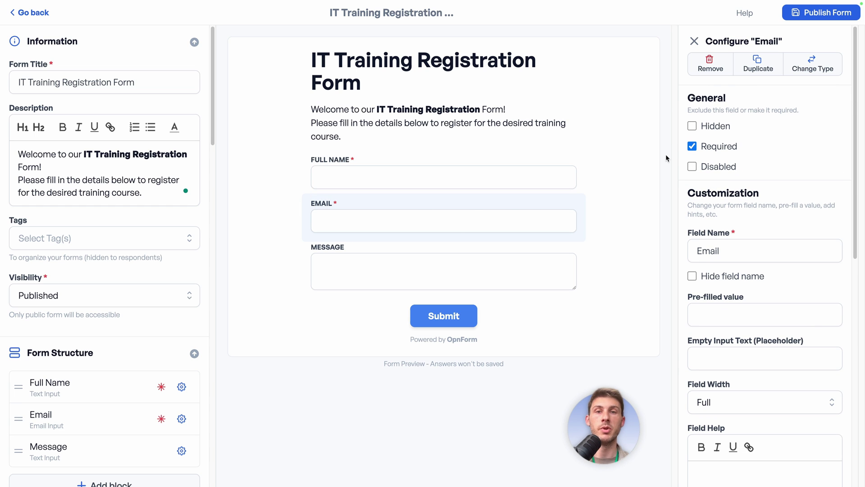
- Delete the Message field from the form, leaving its type unchanged beforehand
{"action": "left_click", "coordinate": [428, 264]}
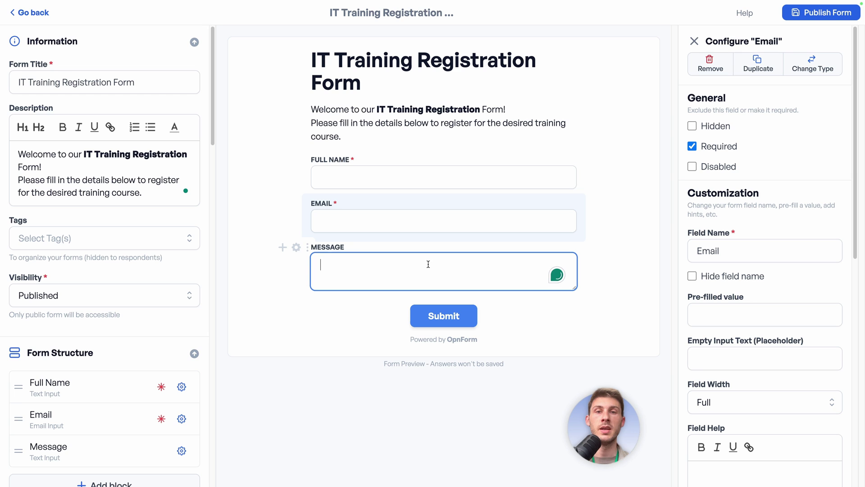
{"action": "left_click", "coordinate": [297, 247]}
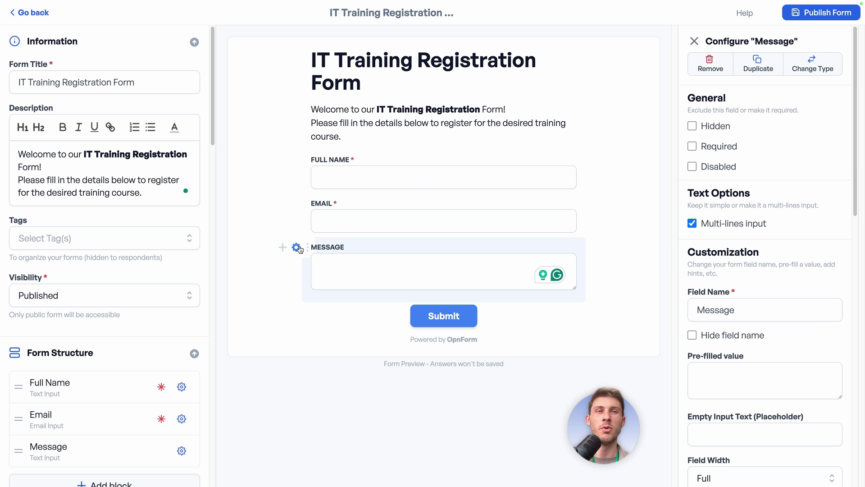
{"action": "left_click", "coordinate": [812, 63]}
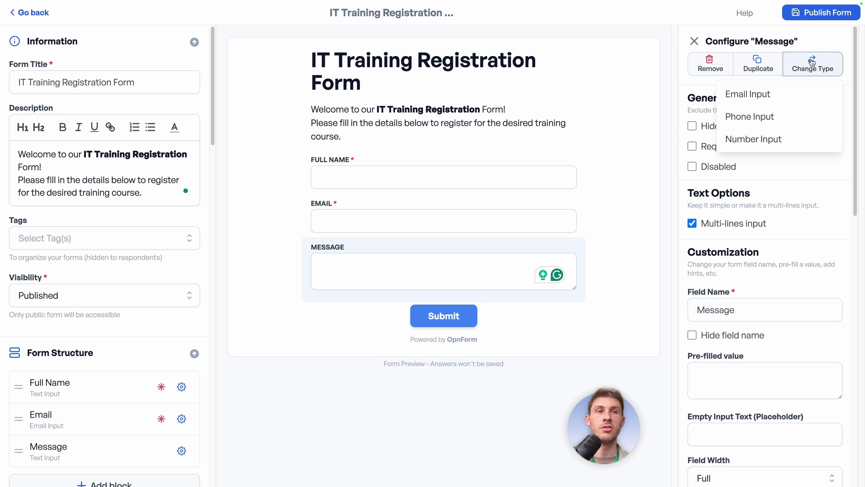
{"action": "left_click", "coordinate": [763, 83]}
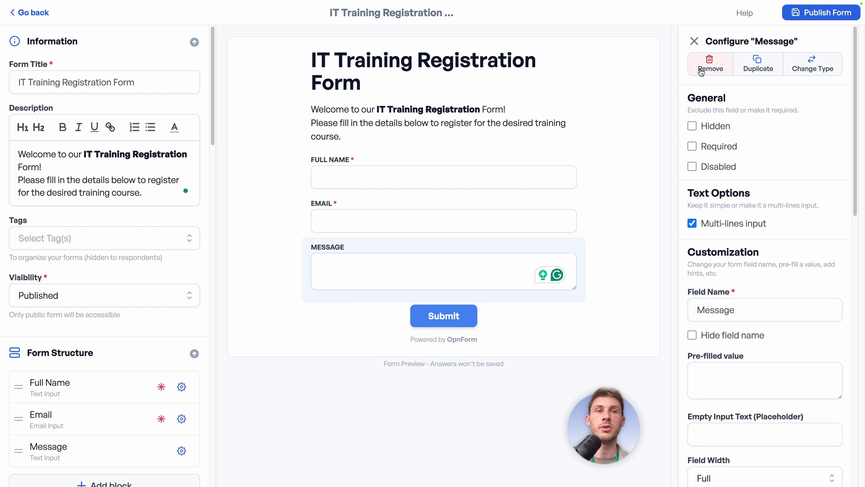
{"action": "left_click", "coordinate": [703, 70]}
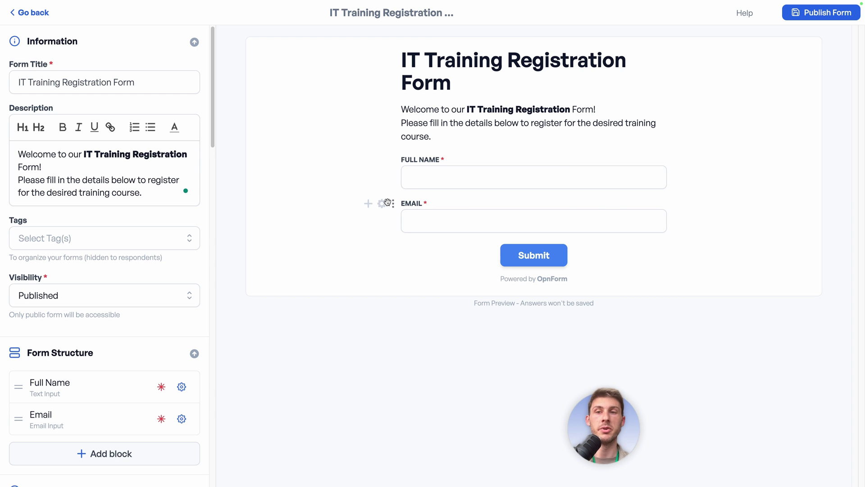
- Add a Phone Input field with Afghanistan listed under Disabled Countries
{"action": "scroll", "coordinate": [87, 334], "scroll_direction": "down", "scroll_amount": 5}
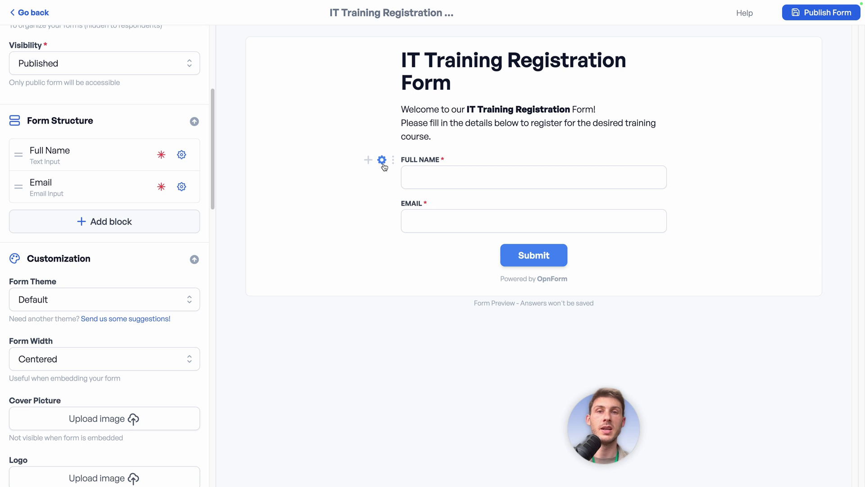
{"action": "left_click", "coordinate": [120, 226]}
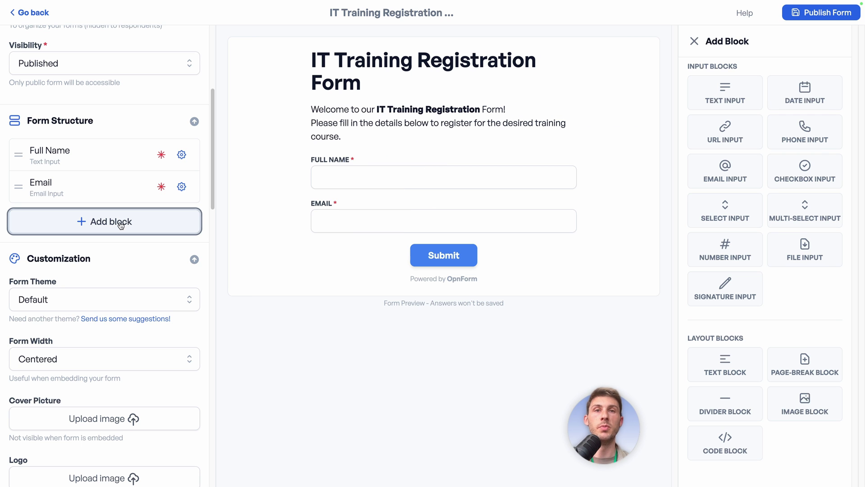
{"action": "left_click", "coordinate": [799, 133]}
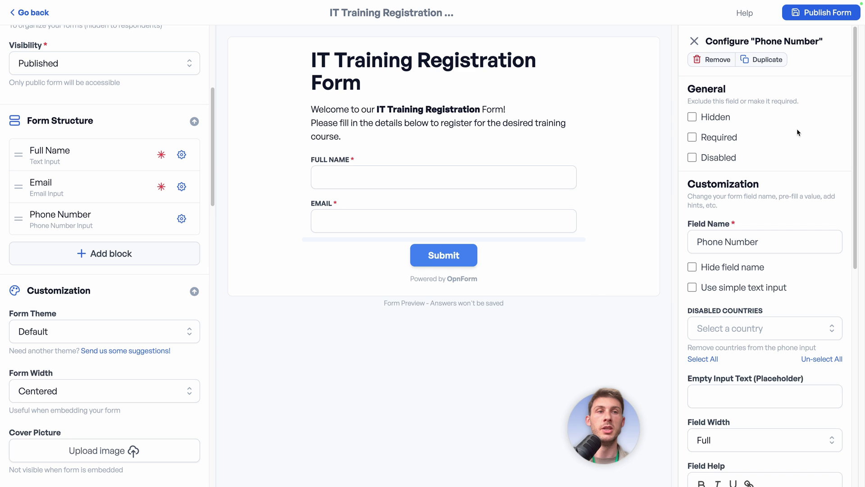
{"action": "left_click", "coordinate": [359, 266]}
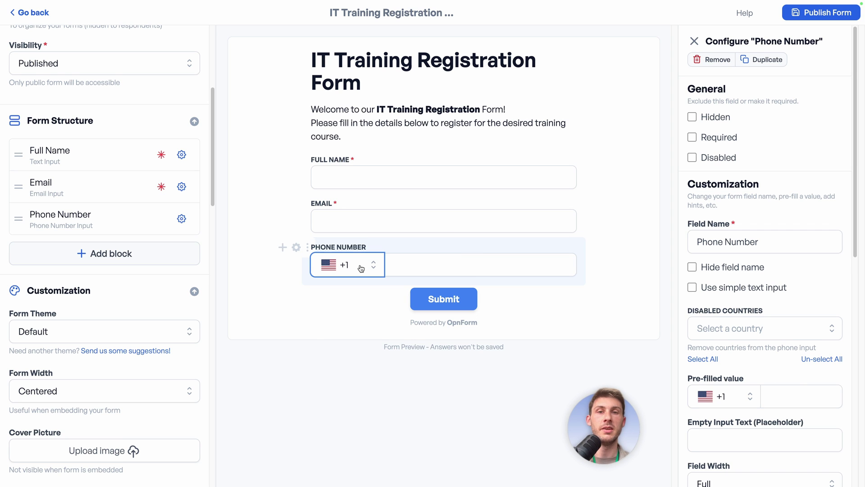
{"action": "left_click", "coordinate": [285, 308]}
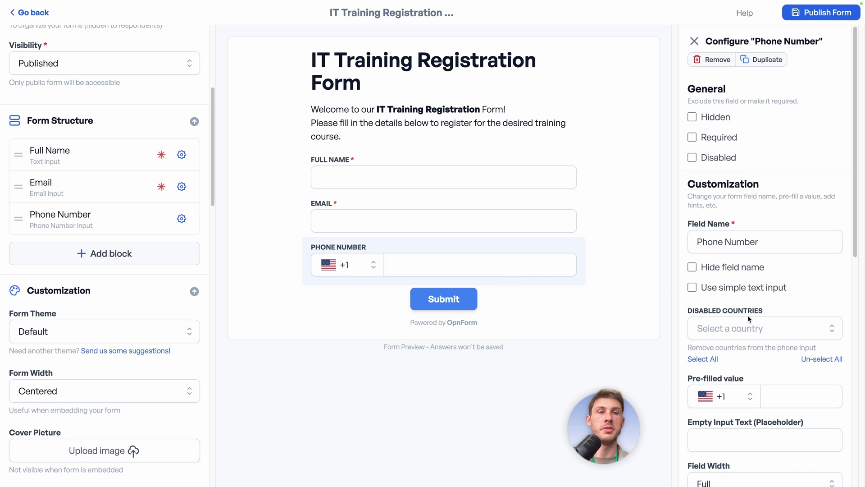
{"action": "scroll", "coordinate": [748, 315], "scroll_direction": "down", "scroll_amount": 2}
{"action": "left_click", "coordinate": [724, 253]}
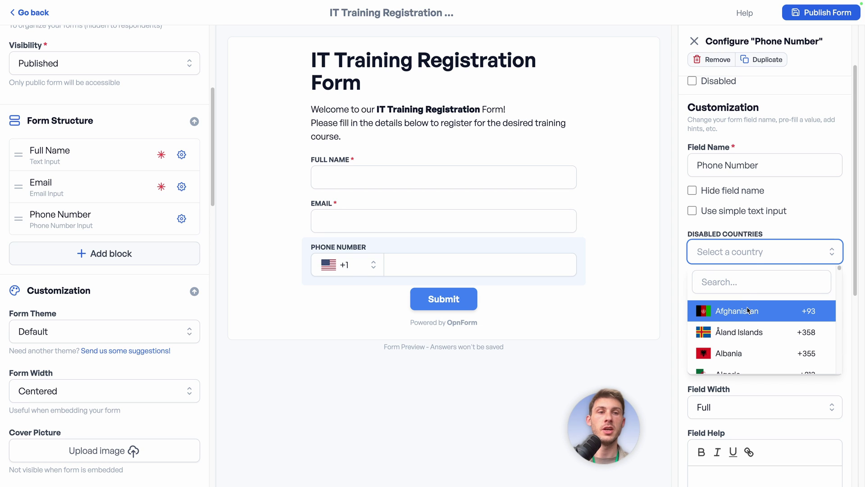
{"action": "left_click", "coordinate": [749, 311]}
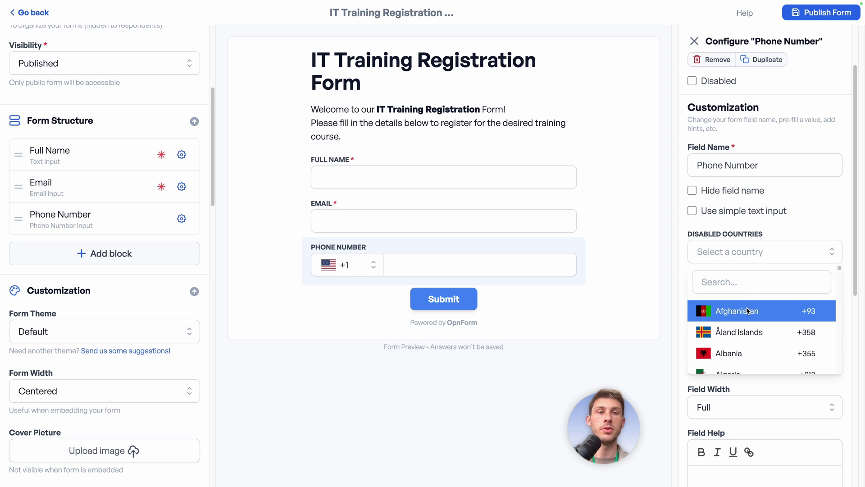
{"action": "left_click", "coordinate": [828, 230]}
{"action": "left_click", "coordinate": [361, 265]}
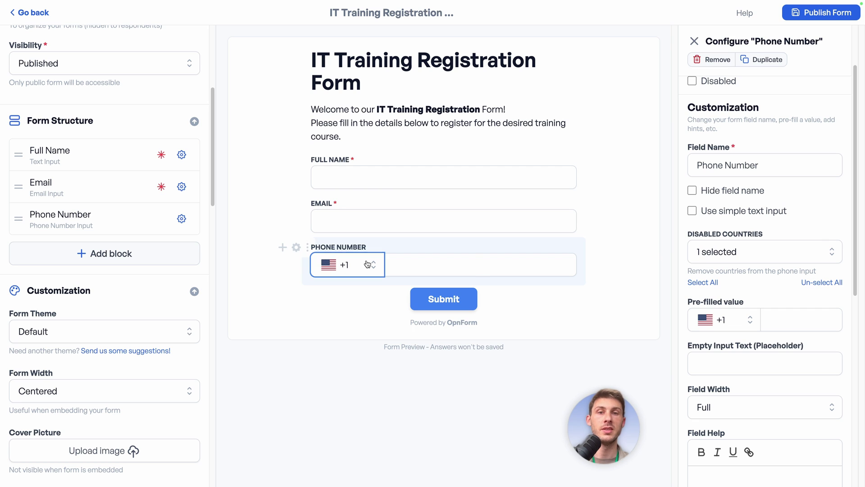
- Set the phone field's pre-filled country to Japan (+81)
{"action": "left_click", "coordinate": [252, 276]}
{"action": "left_click", "coordinate": [730, 320]}
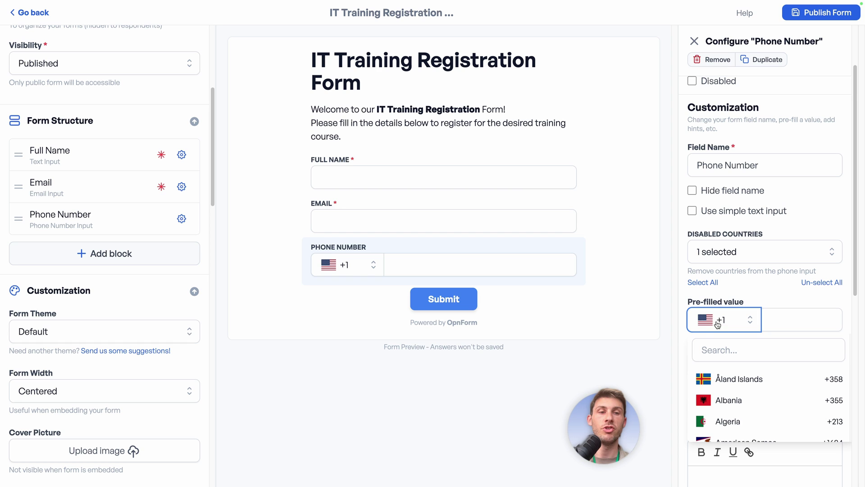
{"action": "left_click", "coordinate": [736, 350]}
{"action": "type", "text": "ja"}
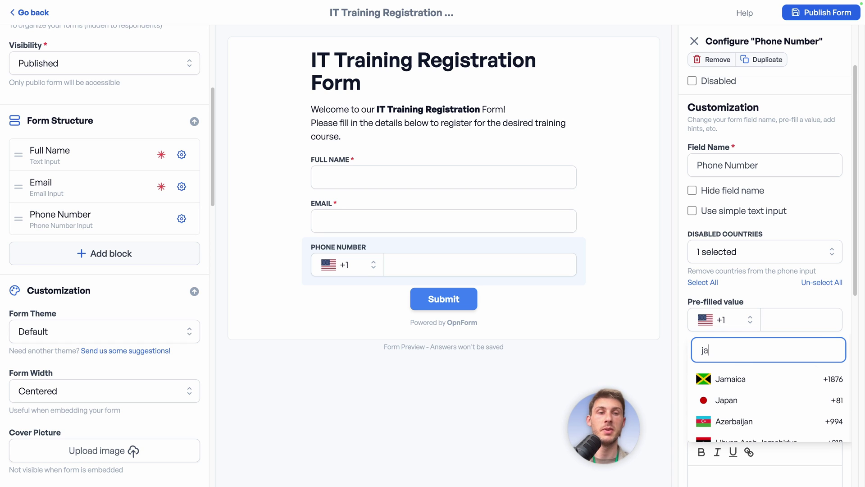
{"action": "key", "text": "Down"}
{"action": "key", "text": "Down"}
{"action": "key", "text": "Return"}
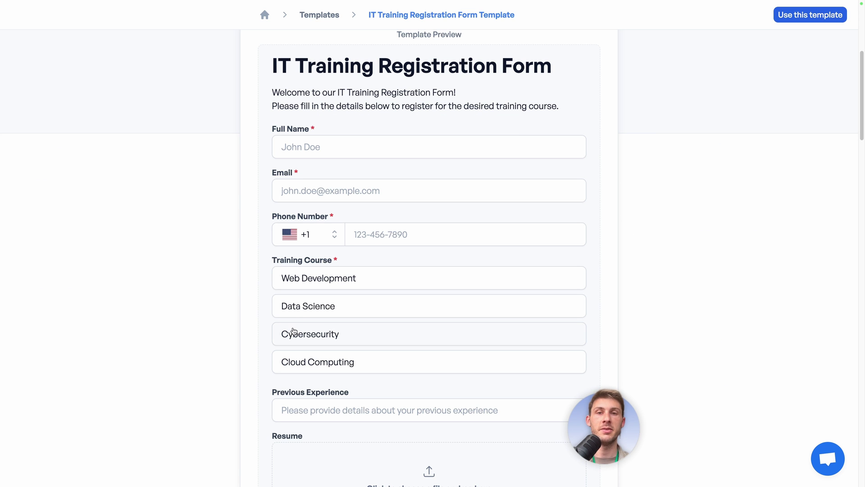
- Try the Web Development, Data Science, Cybersecurity and Cloud Computing choices in the template's course list
{"action": "left_click", "coordinate": [382, 281]}
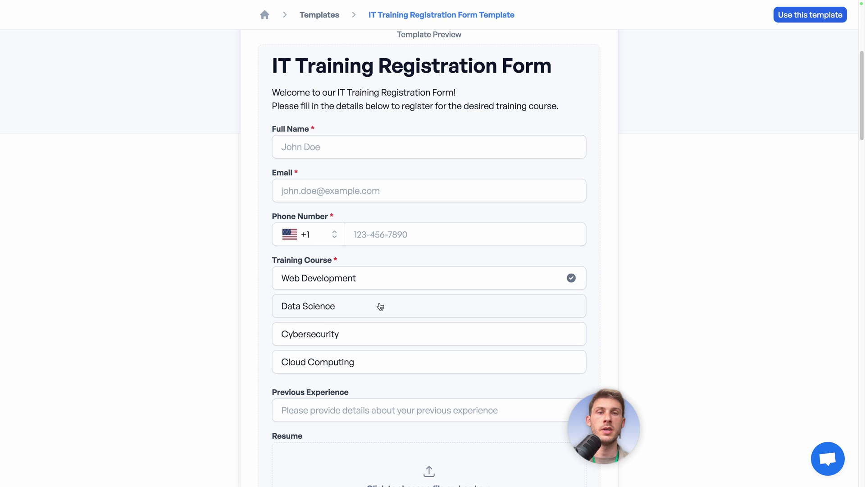
{"action": "left_click", "coordinate": [379, 306]}
{"action": "left_click", "coordinate": [373, 341]}
{"action": "left_click", "coordinate": [367, 362]}
{"action": "left_click", "coordinate": [395, 284]}
{"action": "left_click", "coordinate": [390, 302]}
{"action": "left_click", "coordinate": [384, 335]}
{"action": "left_click", "coordinate": [367, 367]}
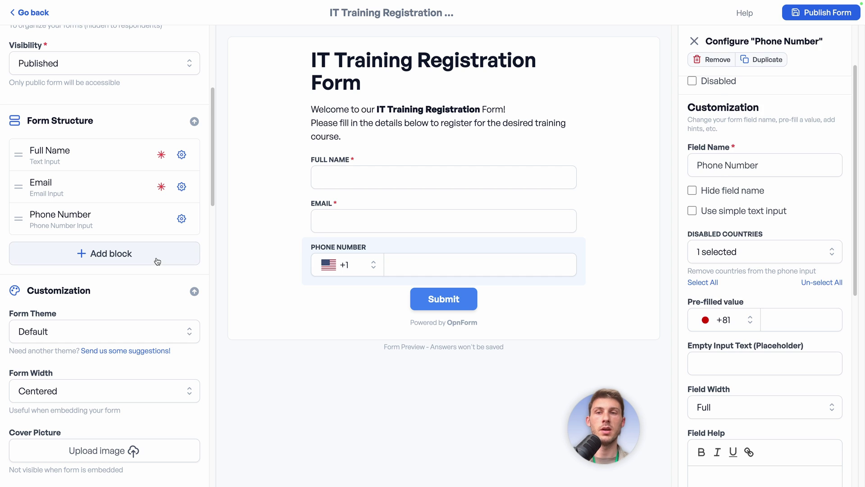
- Add a dropdown select field and name it Program
{"action": "left_click", "coordinate": [157, 261]}
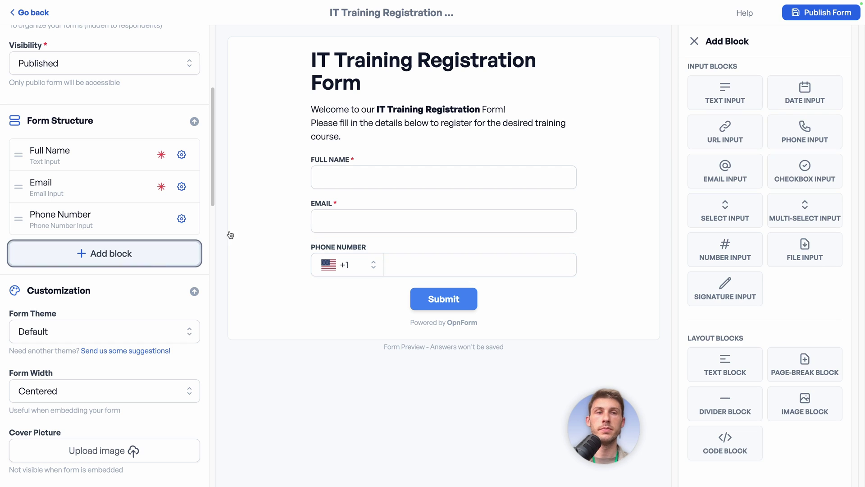
{"action": "left_click", "coordinate": [715, 209]}
{"action": "scroll", "coordinate": [714, 189], "scroll_direction": "down", "scroll_amount": 3}
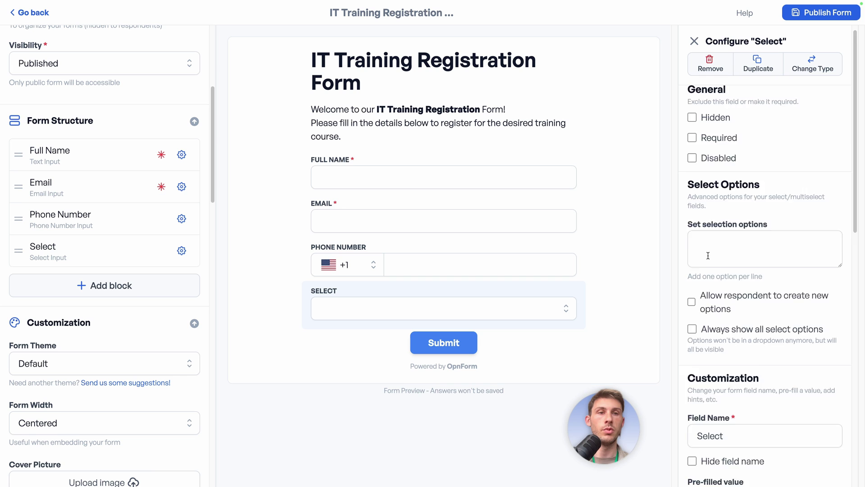
{"action": "left_click", "coordinate": [745, 294]}
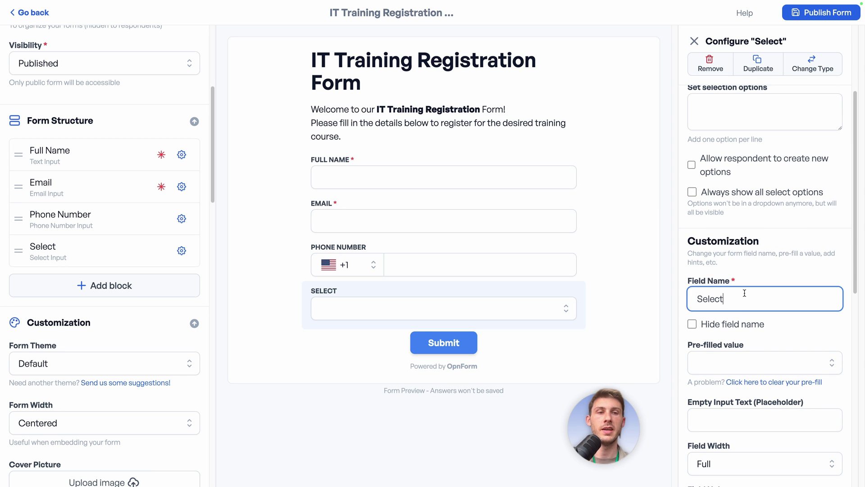
{"action": "double_click", "coordinate": [745, 294]}
{"action": "type", "text": "Program"}
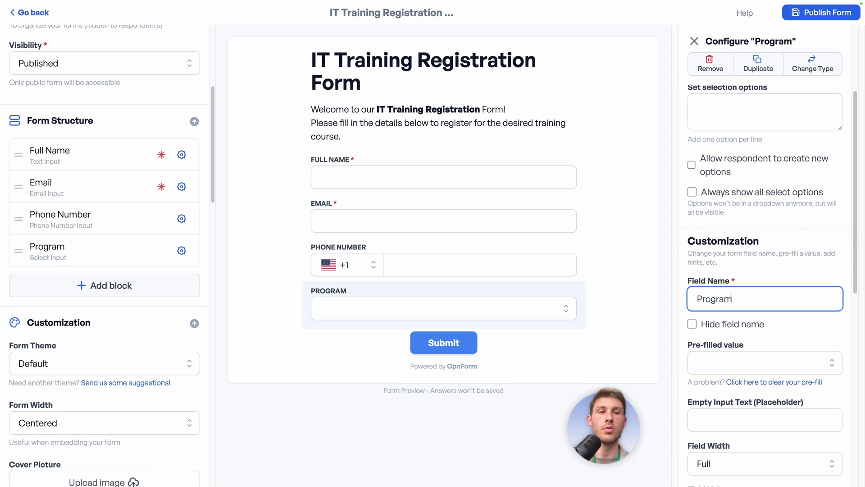
{"action": "left_click", "coordinate": [683, 277]}
- Fill the Program options with Three.js, React and Vue, checking the dropdown in the preview
{"action": "scroll", "coordinate": [682, 277], "scroll_direction": "up", "scroll_amount": 2}
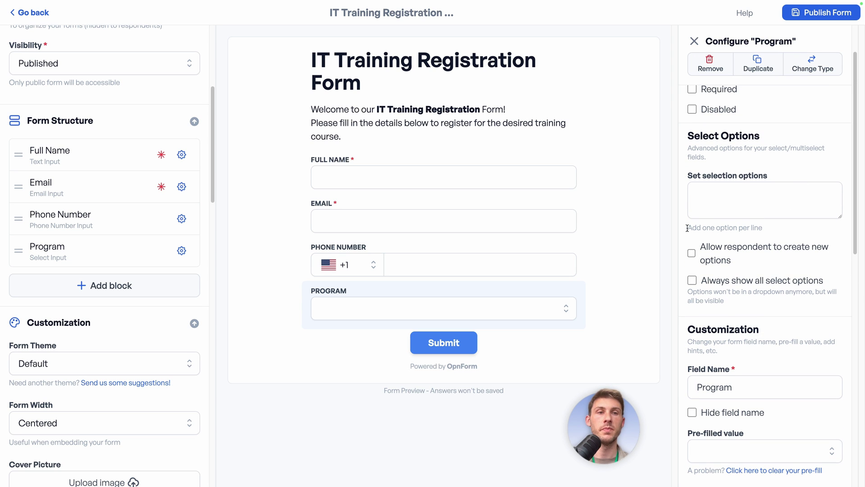
{"action": "left_click", "coordinate": [729, 187]}
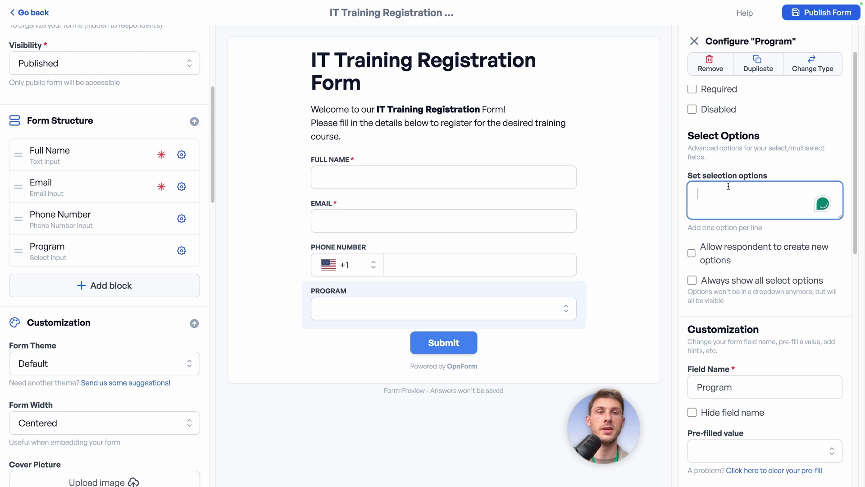
{"action": "type", "text": "Three.js"}
{"action": "key", "text": "Return"}
{"action": "type", "text": "Rea"}
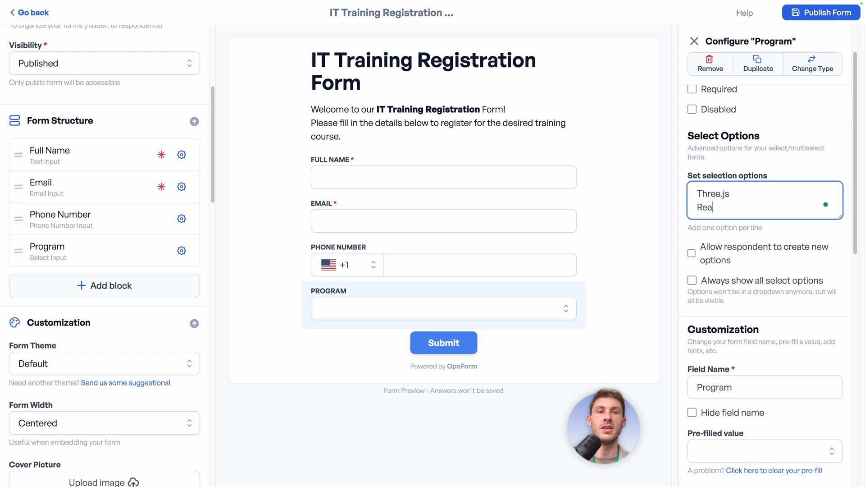
{"action": "type", "text": "ct"}
{"action": "key", "text": "Return"}
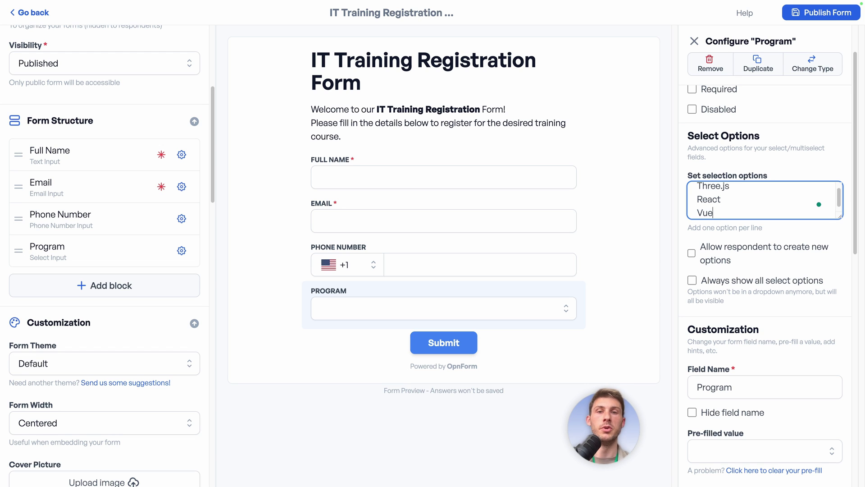
{"action": "left_click", "coordinate": [692, 255]}
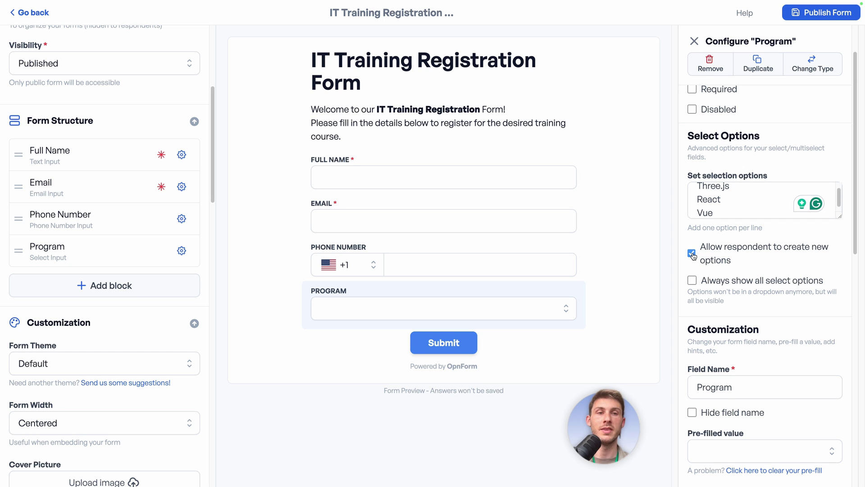
{"action": "scroll", "coordinate": [738, 274], "scroll_direction": "down", "scroll_amount": 2}
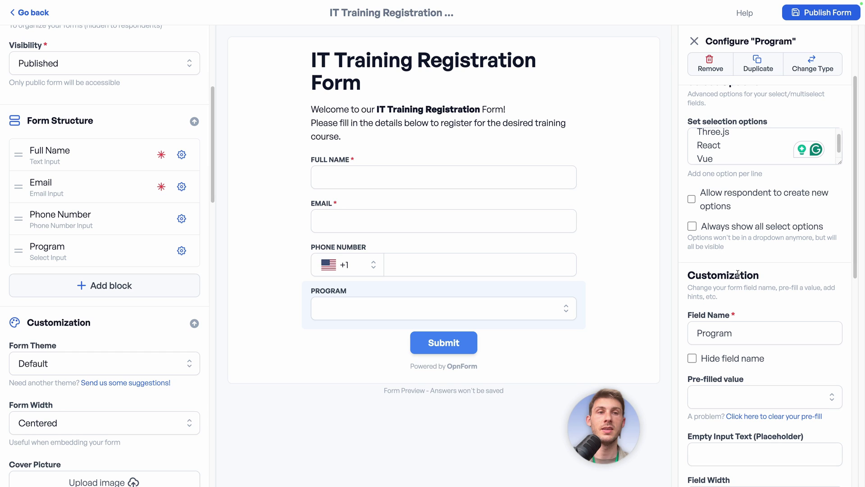
{"action": "left_click", "coordinate": [547, 309]}
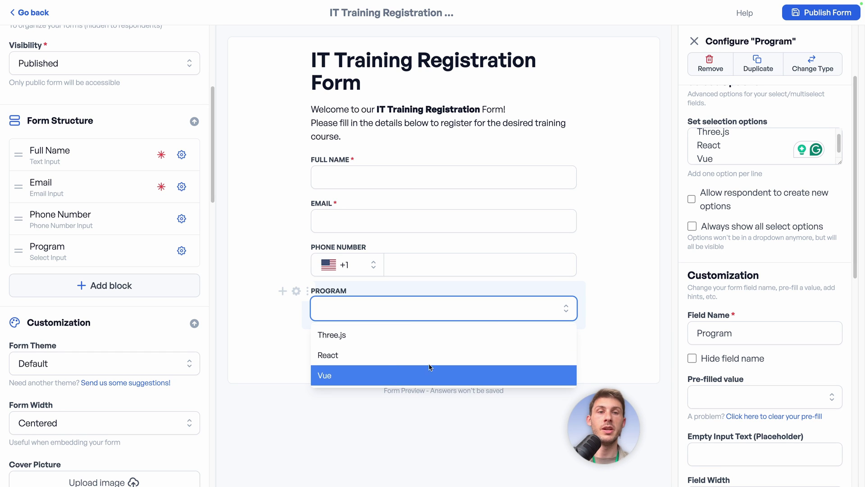
{"action": "left_click", "coordinate": [610, 298]}
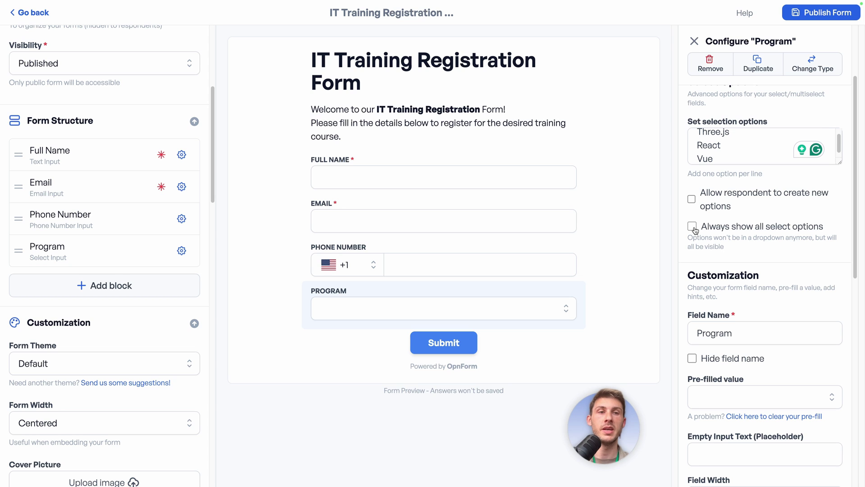
- Turn on 'Always show all select options' for Program and test picking React
{"action": "left_click", "coordinate": [694, 229]}
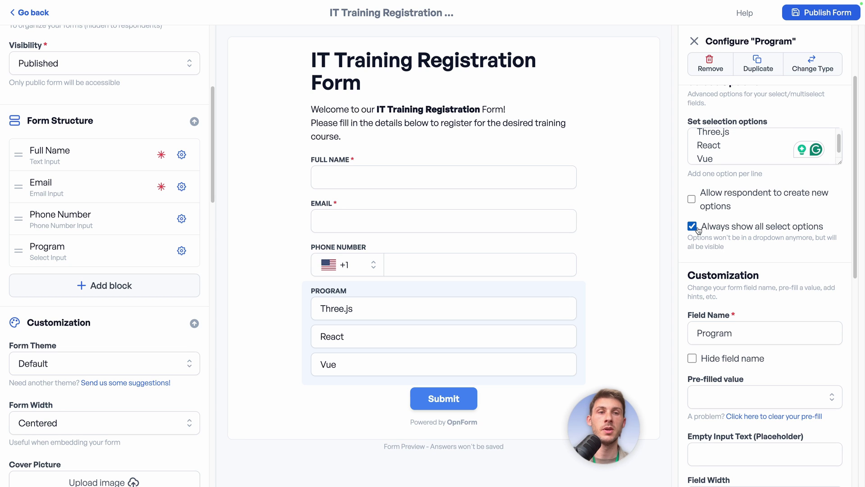
{"action": "left_click", "coordinate": [471, 334]}
{"action": "left_click", "coordinate": [476, 366]}
{"action": "left_click", "coordinate": [489, 344]}
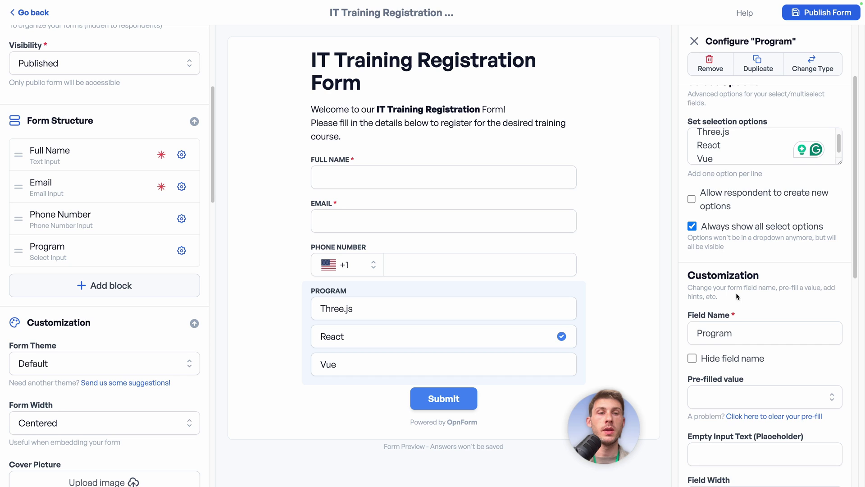
{"action": "scroll", "coordinate": [744, 296], "scroll_direction": "down", "scroll_amount": 3}
{"action": "left_click", "coordinate": [768, 299]}
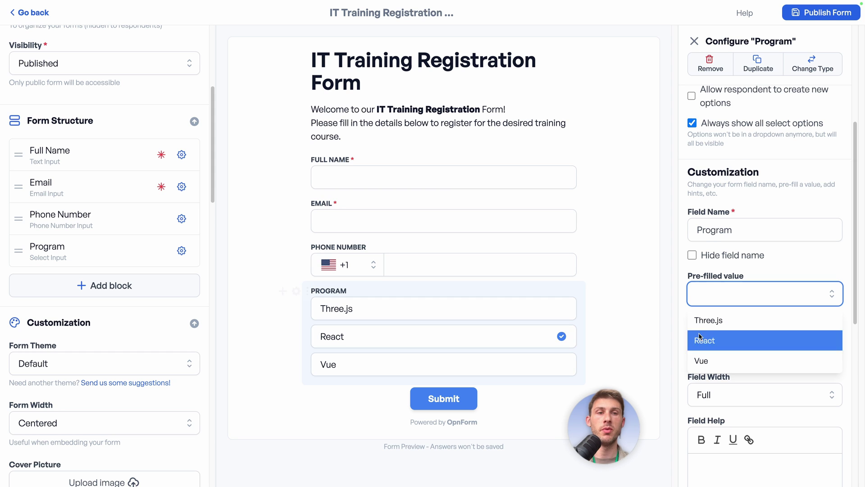
{"action": "scroll", "coordinate": [693, 280], "scroll_direction": "down", "scroll_amount": 1}
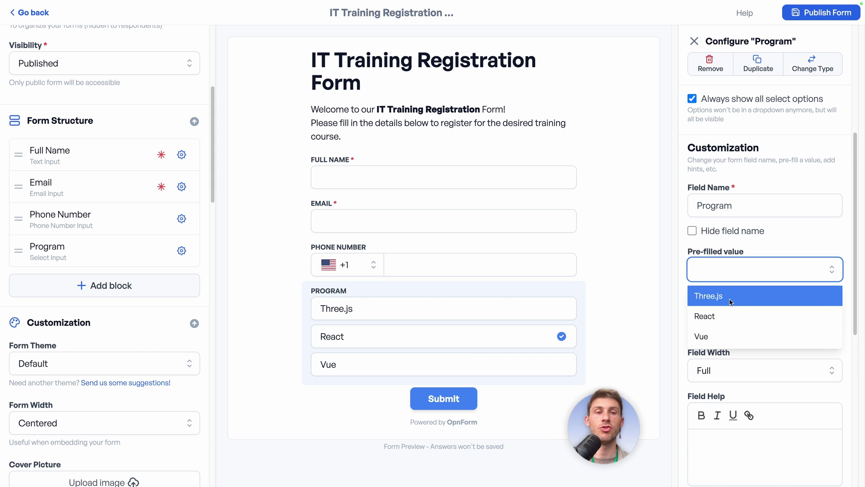
- Try 1/2 width for Program and Phone Number, then restore both to full width
{"action": "left_click", "coordinate": [762, 244]}
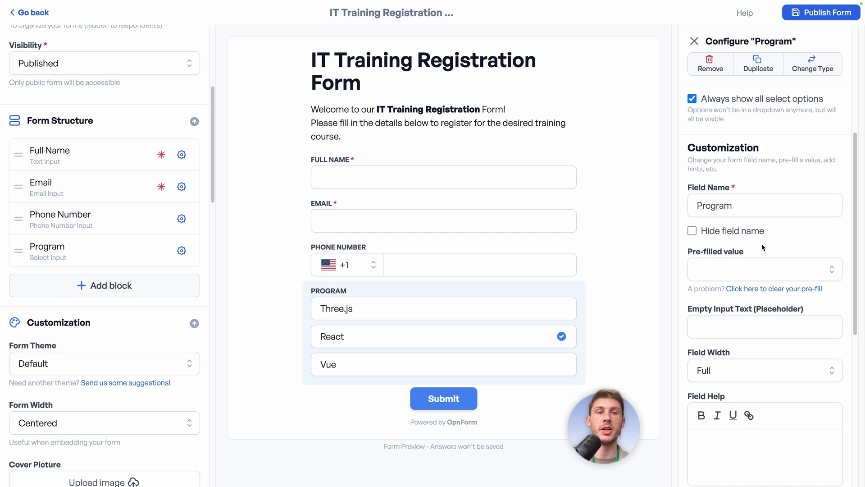
{"action": "scroll", "coordinate": [762, 243], "scroll_direction": "down", "scroll_amount": 3}
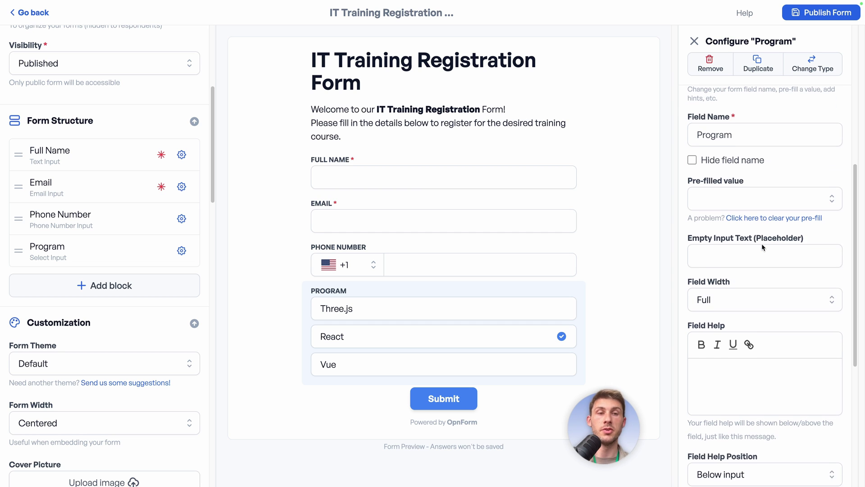
{"action": "scroll", "coordinate": [762, 247], "scroll_direction": "down", "scroll_amount": 1}
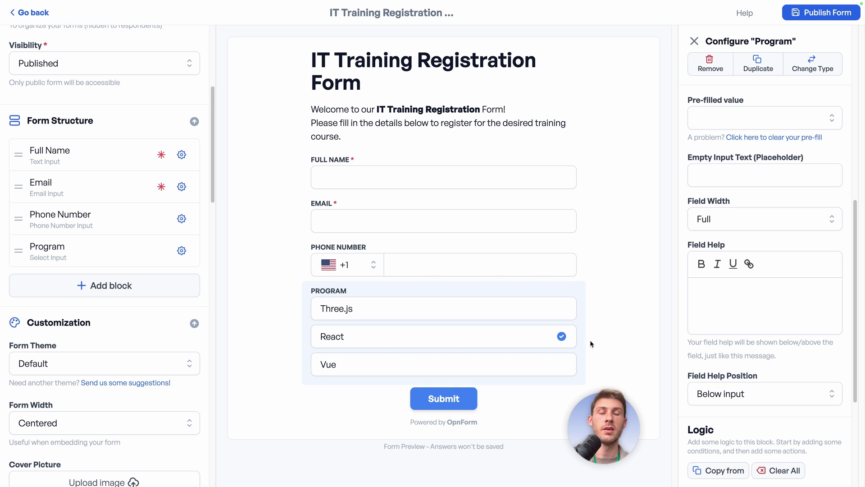
{"action": "mouse_move", "coordinate": [287, 301]}
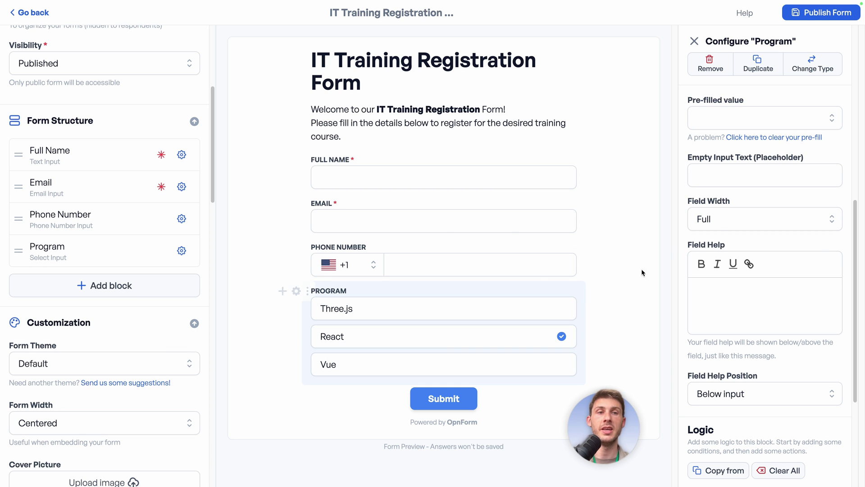
{"action": "left_click", "coordinate": [719, 224]}
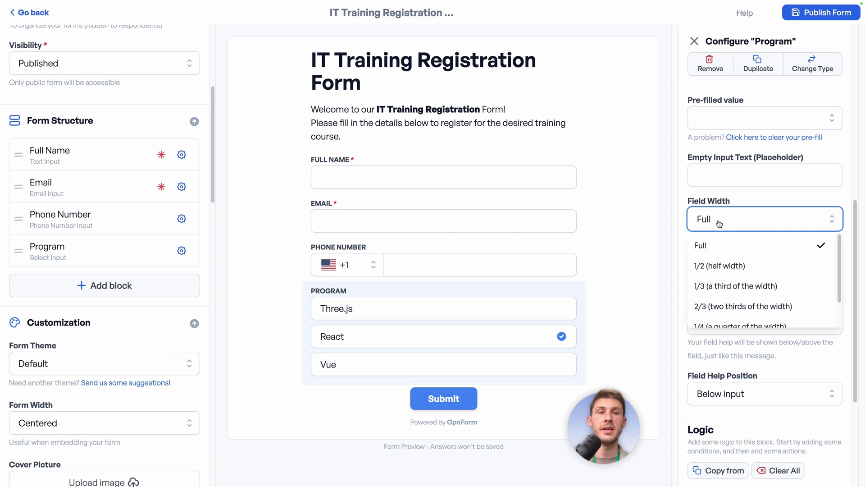
{"action": "left_click", "coordinate": [726, 265]}
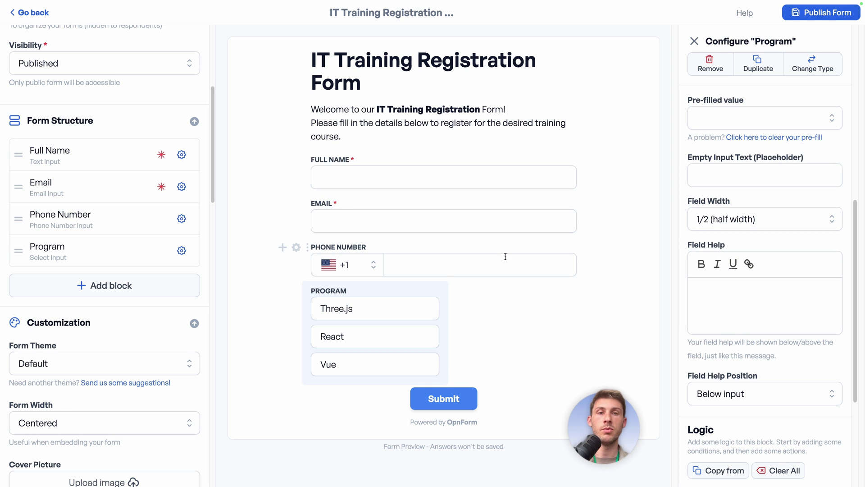
{"action": "left_click", "coordinate": [297, 247]}
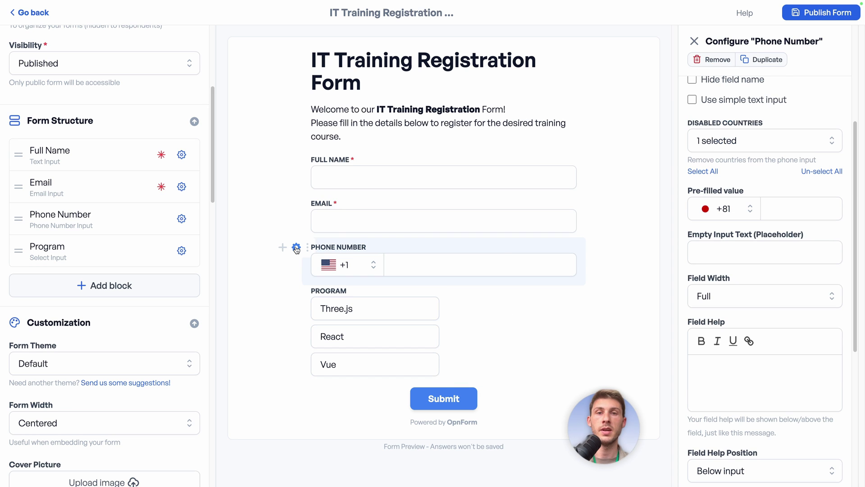
{"action": "left_click", "coordinate": [721, 295]}
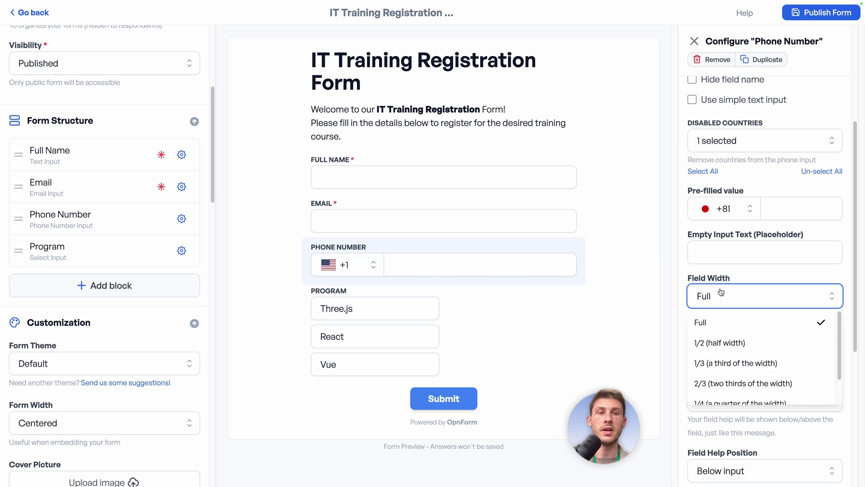
{"action": "left_click", "coordinate": [718, 341]}
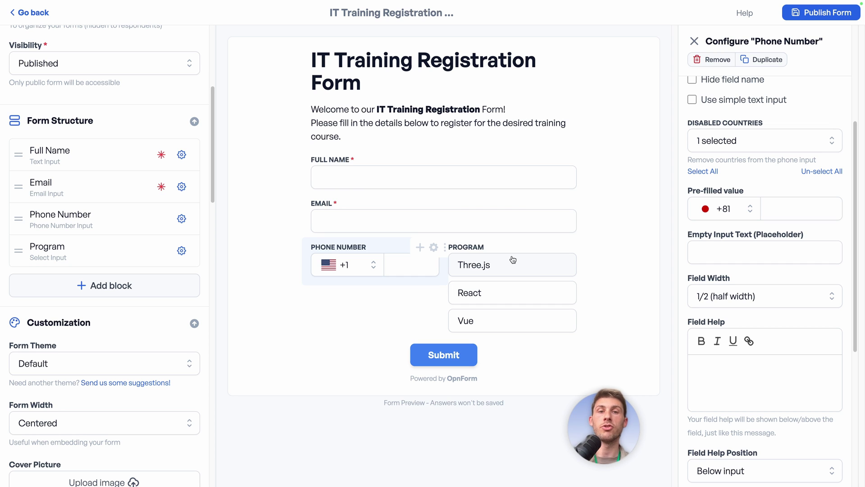
{"action": "left_click", "coordinate": [731, 300]}
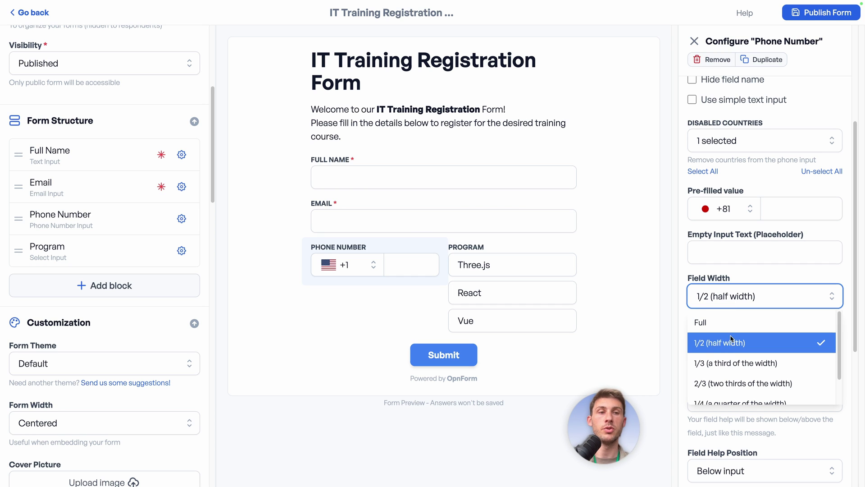
{"action": "left_click", "coordinate": [744, 328]}
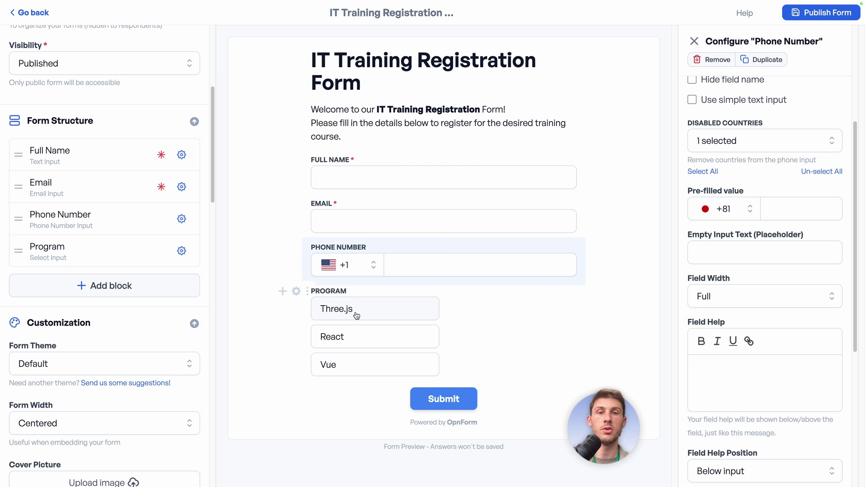
{"action": "left_click", "coordinate": [297, 293]}
{"action": "left_click", "coordinate": [734, 220]}
{"action": "left_click", "coordinate": [728, 243]}
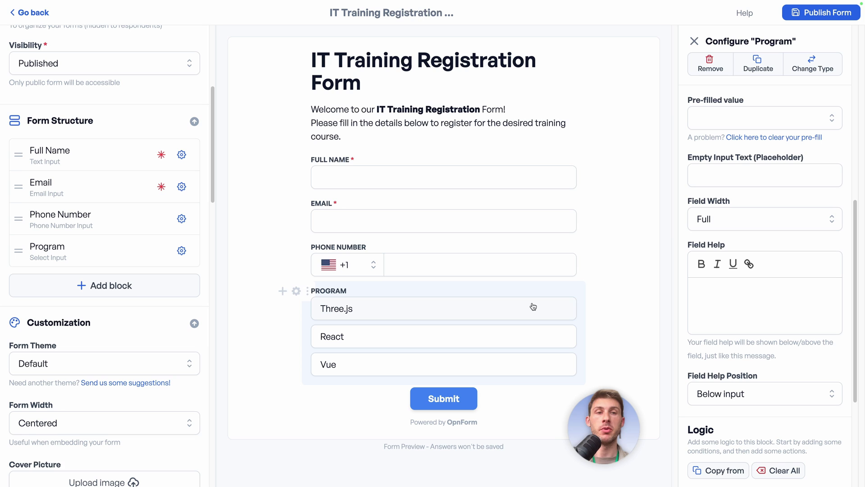
- Add help text 'Choose the program you want to join' to Program, positioned above input
{"action": "left_click", "coordinate": [707, 285]}
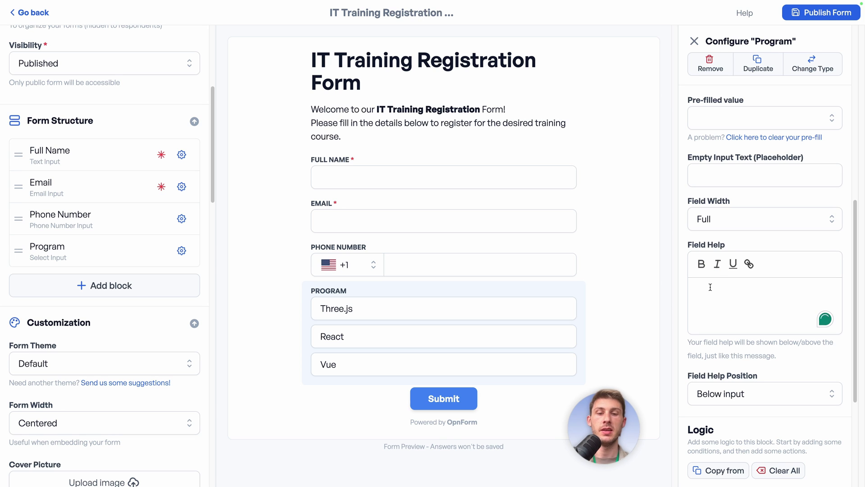
{"action": "type", "text": "Choose the progr"}
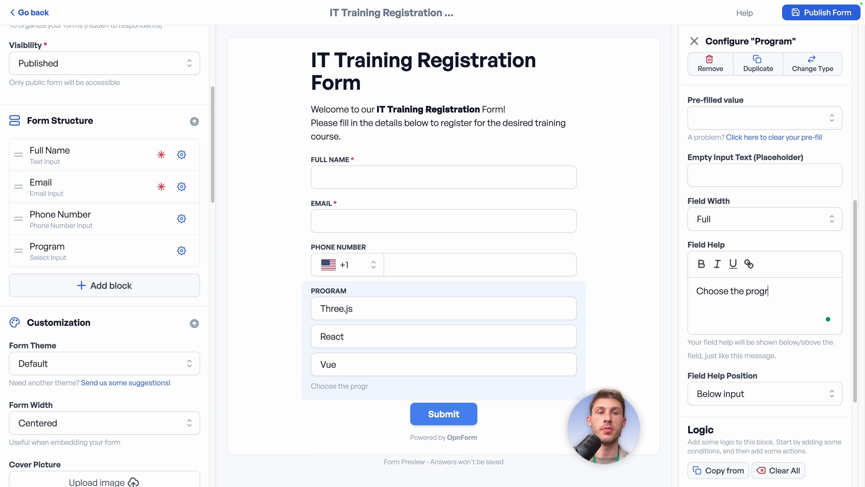
{"action": "type", "text": "am you want to join"}
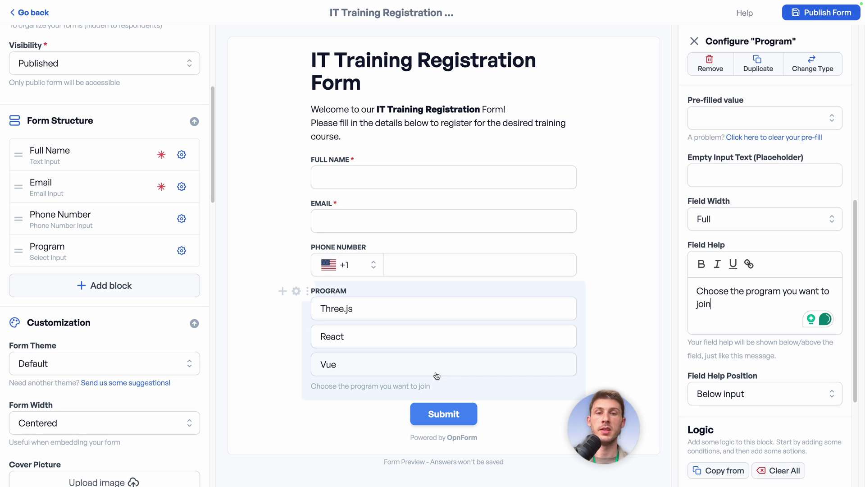
{"action": "left_click", "coordinate": [765, 394]}
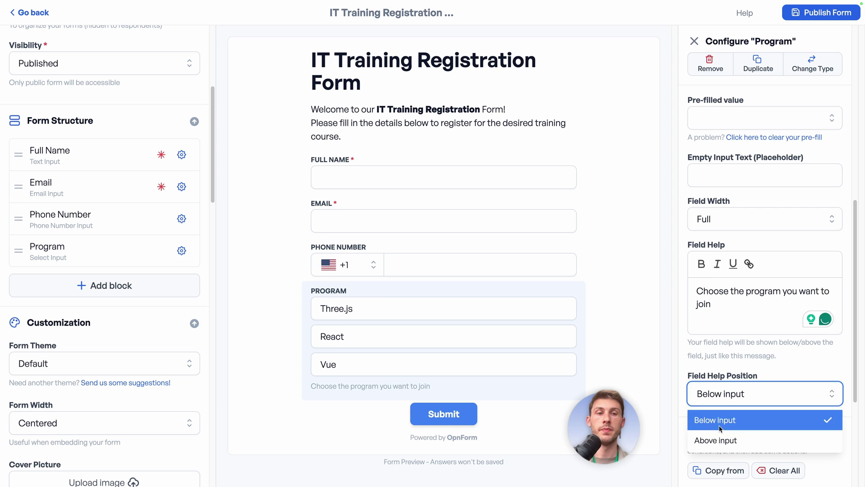
{"action": "left_click", "coordinate": [720, 434]}
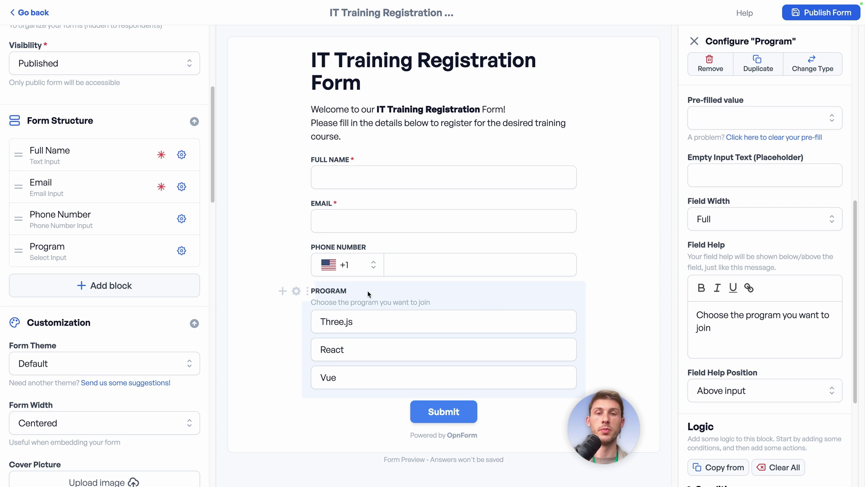
{"action": "scroll", "coordinate": [682, 261], "scroll_direction": "down", "scroll_amount": 1}
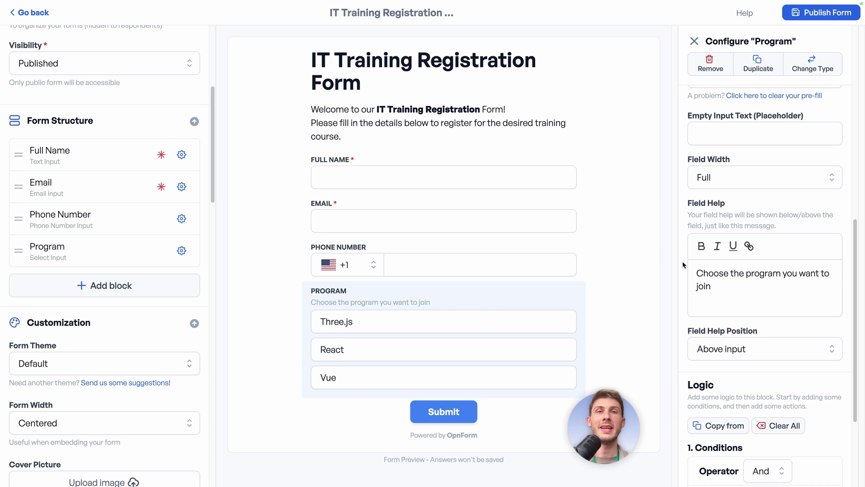
- Rename the new file upload field from Files to Resume and scroll to its Logic conditions
{"action": "left_click", "coordinate": [138, 287]}
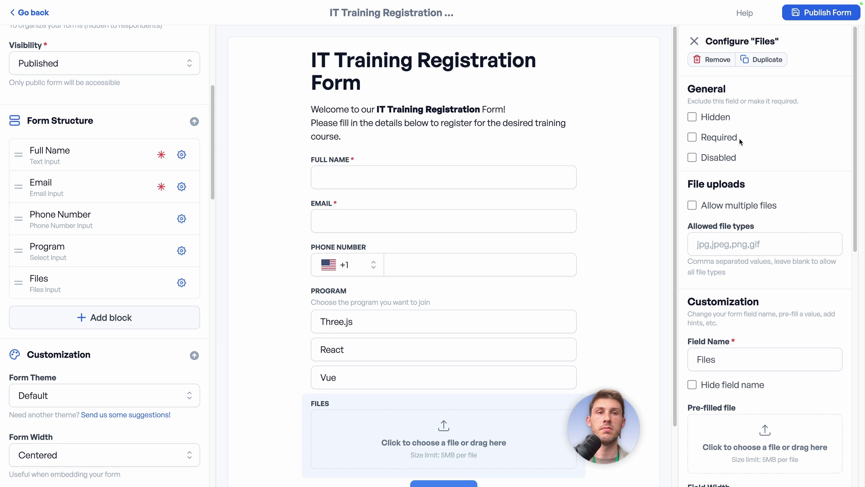
{"action": "scroll", "coordinate": [731, 203], "scroll_direction": "down", "scroll_amount": 1}
{"action": "scroll", "coordinate": [731, 203], "scroll_direction": "down", "scroll_amount": 5}
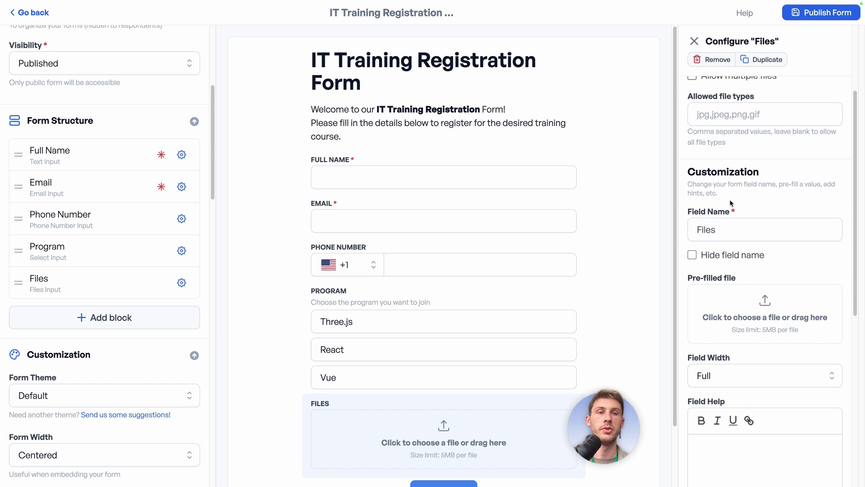
{"action": "double_click", "coordinate": [734, 146]}
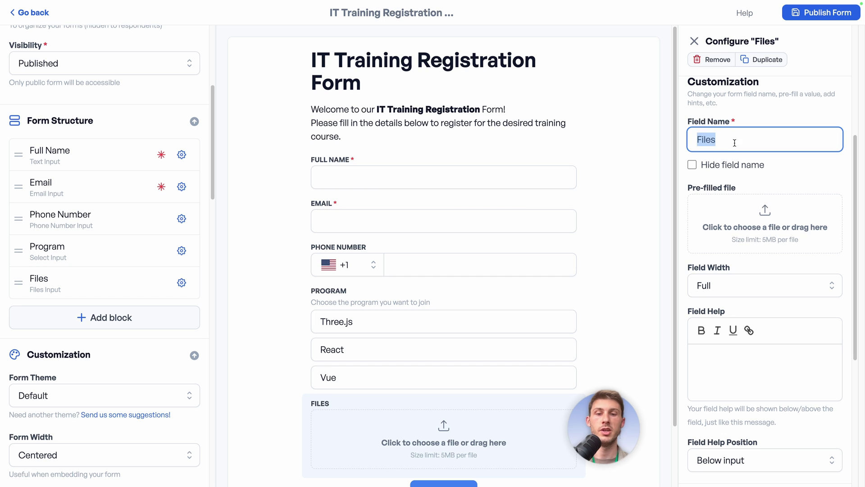
{"action": "type", "text": "Resume"}
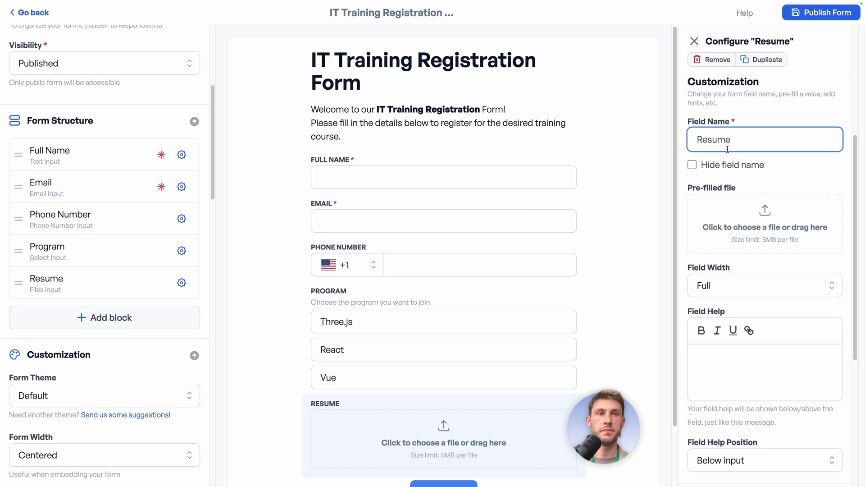
{"action": "left_click", "coordinate": [681, 187]}
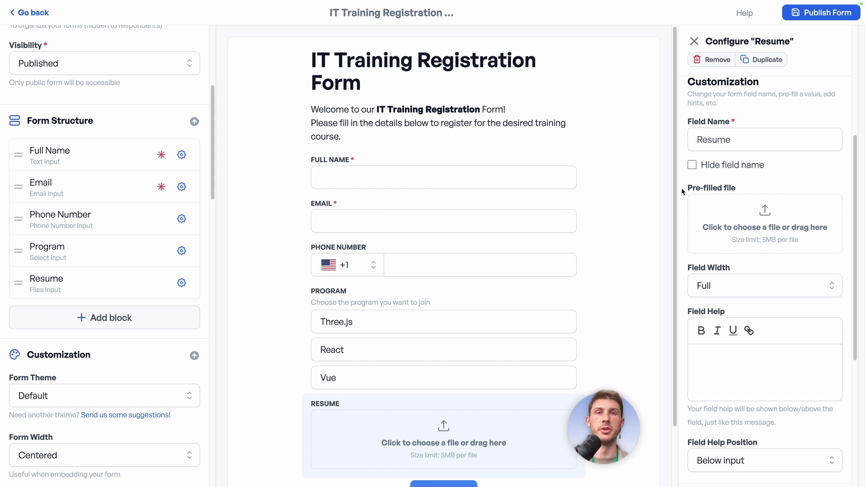
{"action": "scroll", "coordinate": [455, 266], "scroll_direction": "down", "scroll_amount": 2}
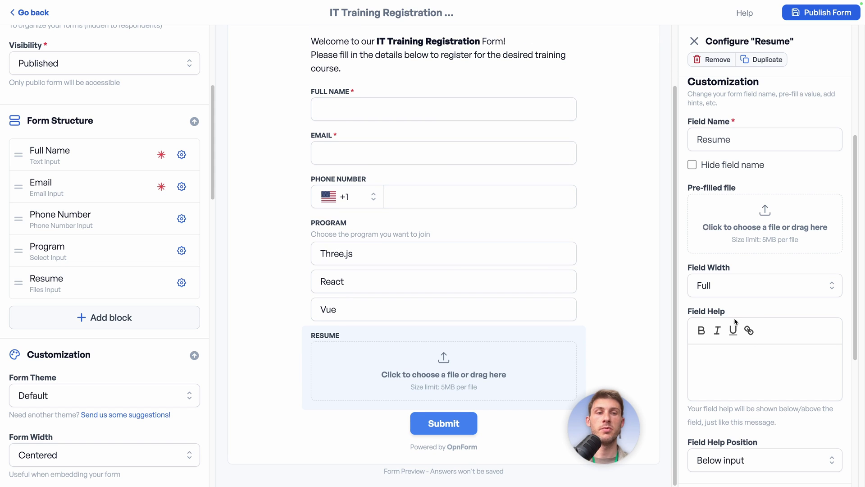
{"action": "scroll", "coordinate": [756, 342], "scroll_direction": "down", "scroll_amount": 4}
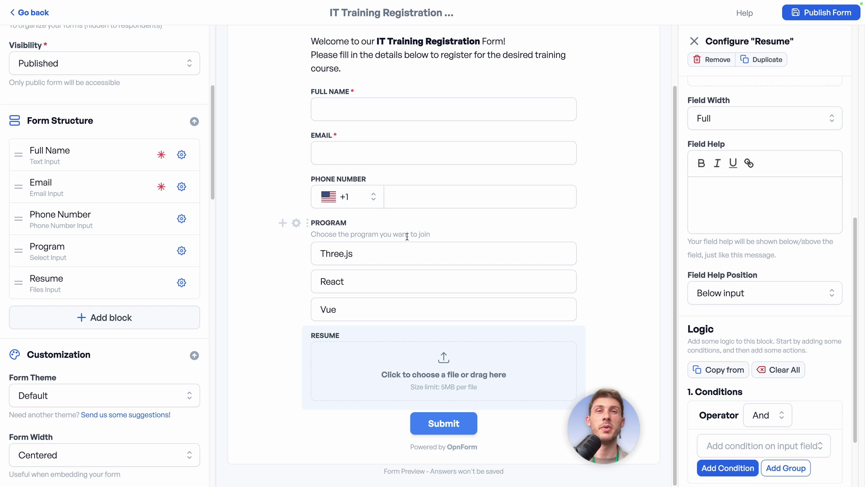
- Add a text block and drag it between Phone Number and Program
{"action": "left_click", "coordinate": [108, 324]}
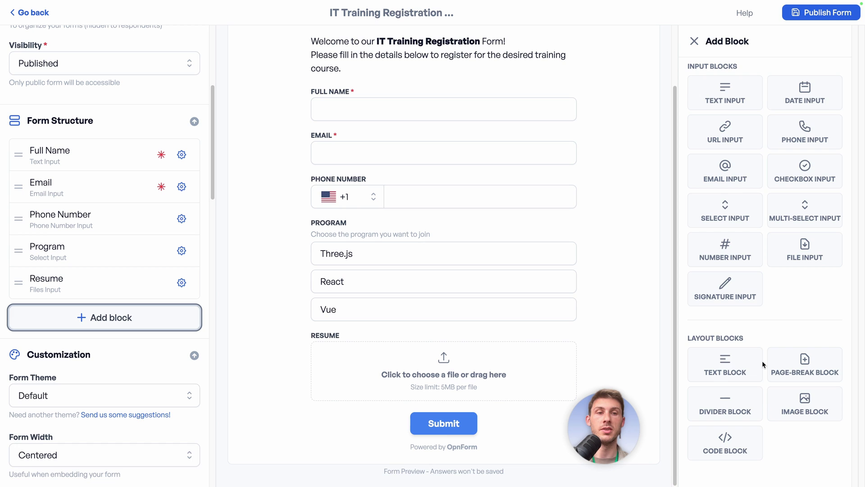
{"action": "left_click", "coordinate": [735, 371]}
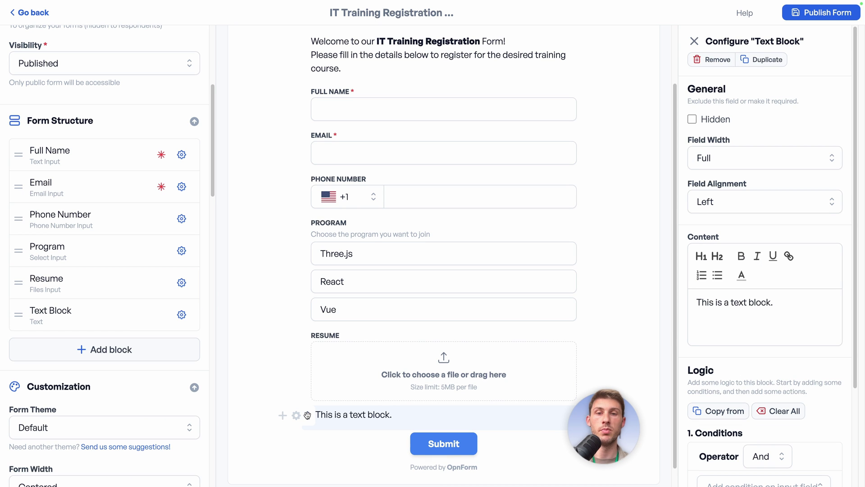
{"action": "left_click_drag", "start_coordinate": [306, 415], "coordinate": [307, 225]}
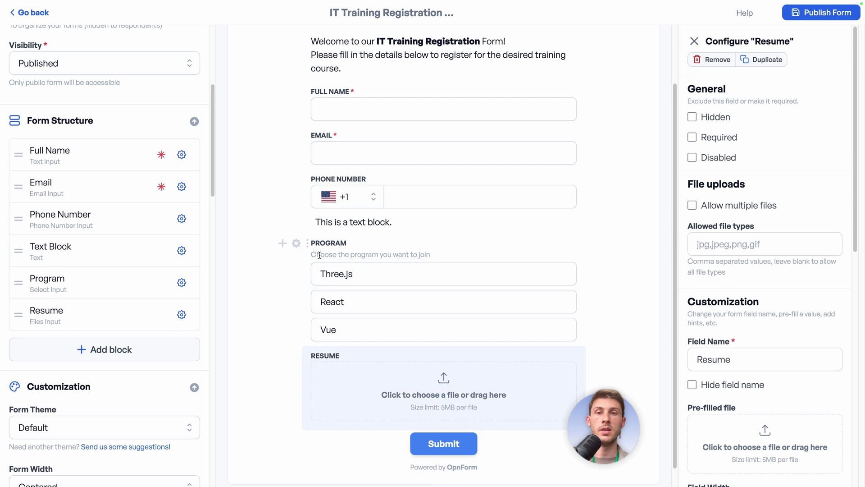
{"action": "left_click", "coordinate": [364, 221]}
- Type three lines of placeholder text into the block, then remove it
{"action": "left_click", "coordinate": [764, 301]}
{"action": "type", "text": "azdl kajz d"}
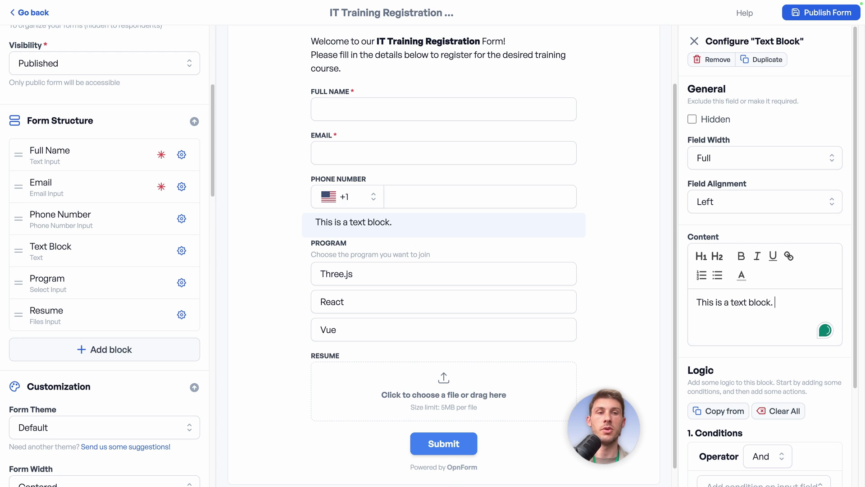
{"action": "key", "text": "Return"}
{"action": "type", "text": "az dalzk jdaz d"}
{"action": "key", "text": "Return"}
{"action": "type", "text": "az dlazk jdaz"}
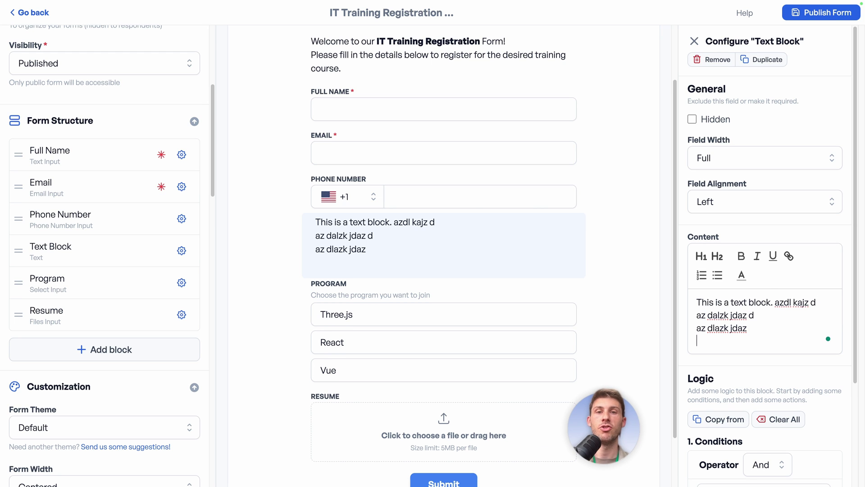
{"action": "left_click", "coordinate": [713, 60]}
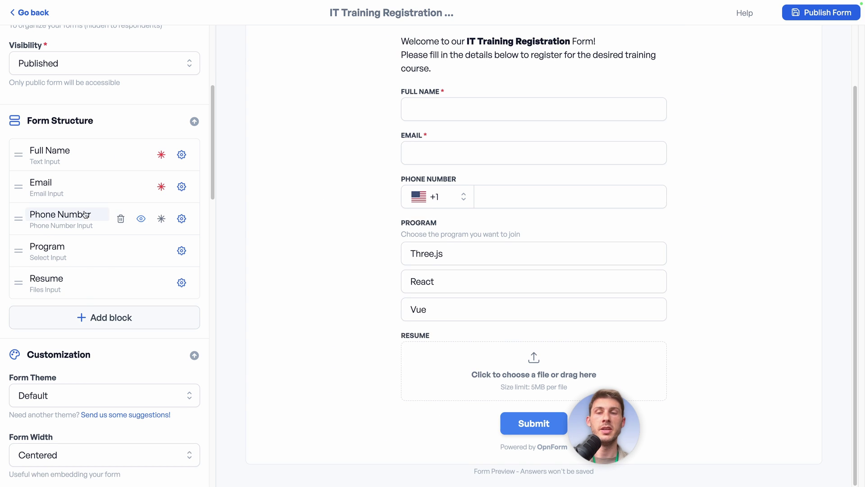
{"action": "mouse_move", "coordinate": [103, 277]}
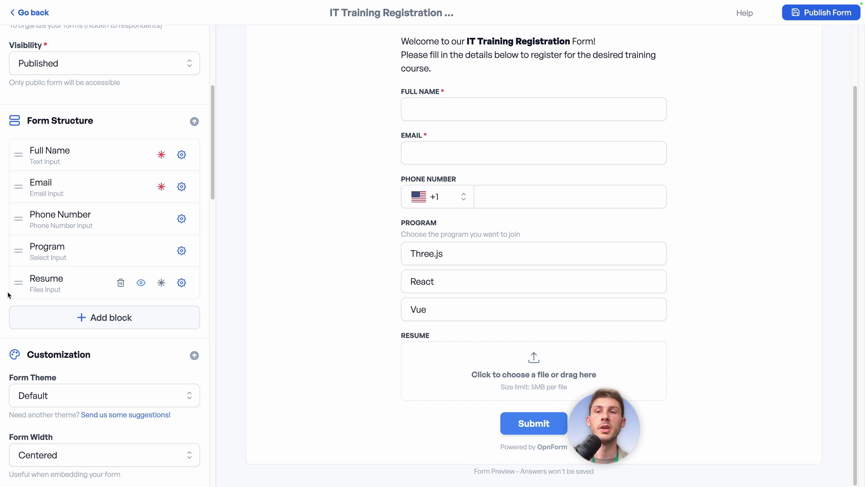
{"action": "mouse_move", "coordinate": [16, 287]}
{"action": "left_mouse_down"}
{"action": "mouse_move", "coordinate": [19, 252]}
{"action": "mouse_move", "coordinate": [22, 280]}
{"action": "left_mouse_up"}
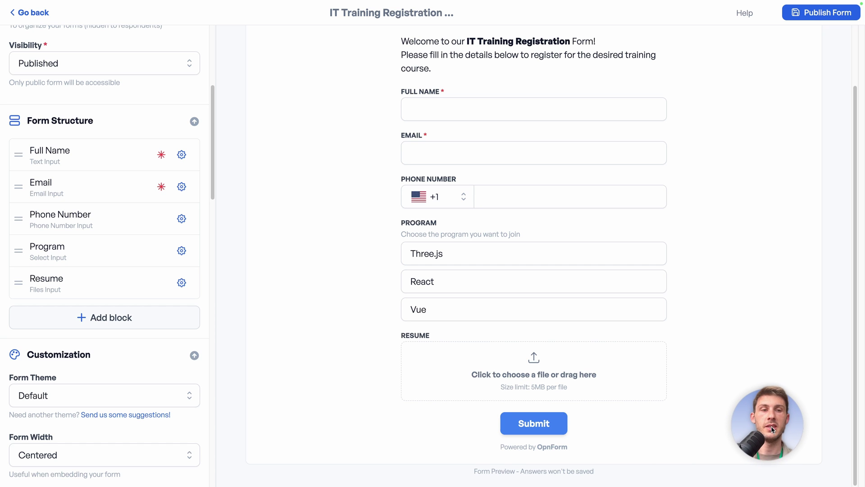
{"action": "scroll", "coordinate": [124, 266], "scroll_direction": "down", "scroll_amount": 3}
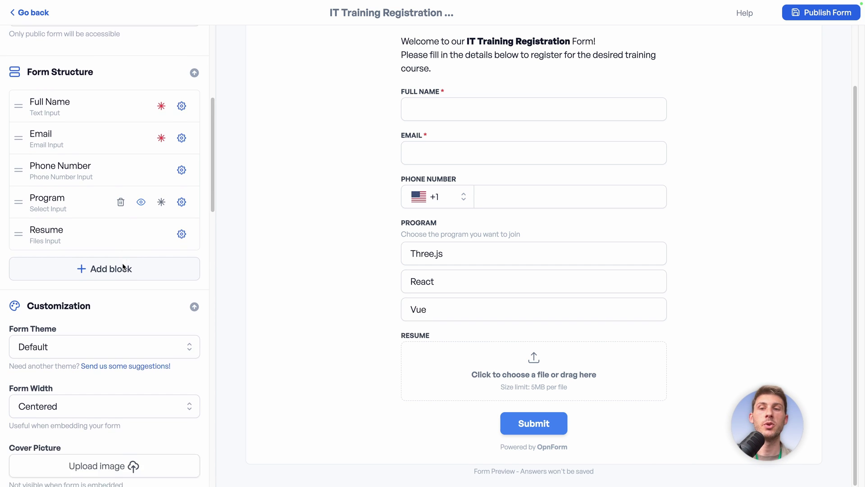
{"action": "scroll", "coordinate": [122, 264], "scroll_direction": "down", "scroll_amount": 2}
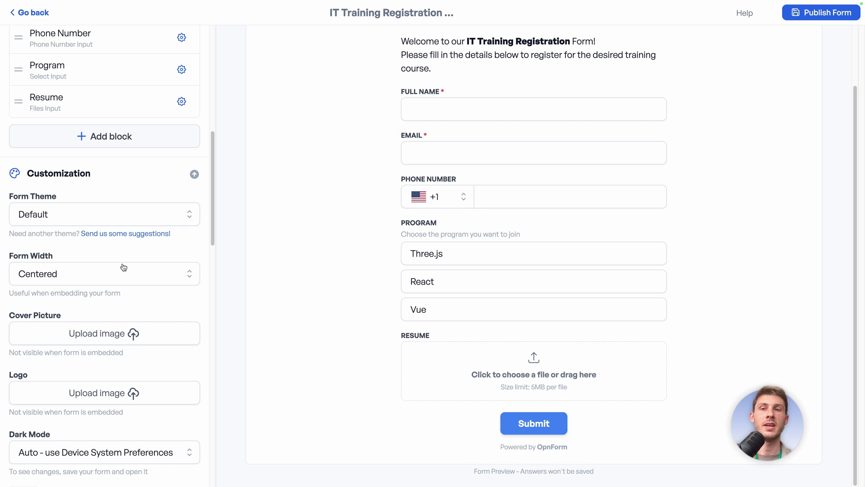
{"action": "left_click", "coordinate": [173, 216]}
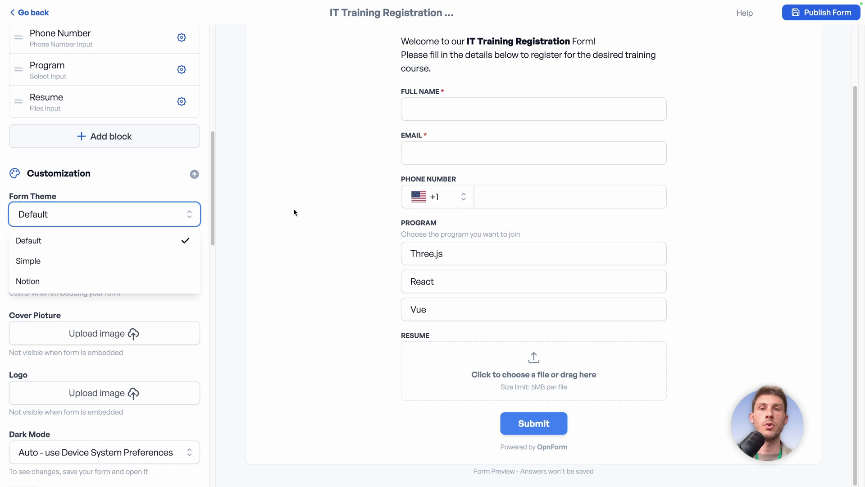
{"action": "left_click", "coordinate": [126, 261]}
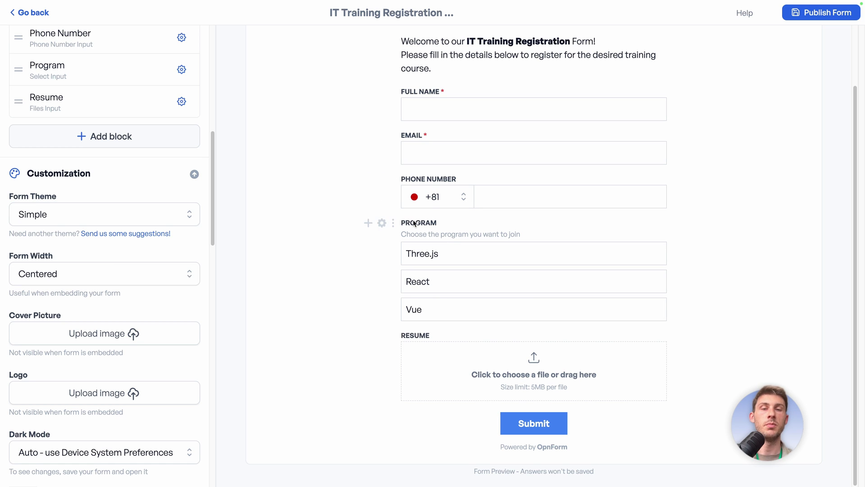
{"action": "left_click", "coordinate": [119, 214]}
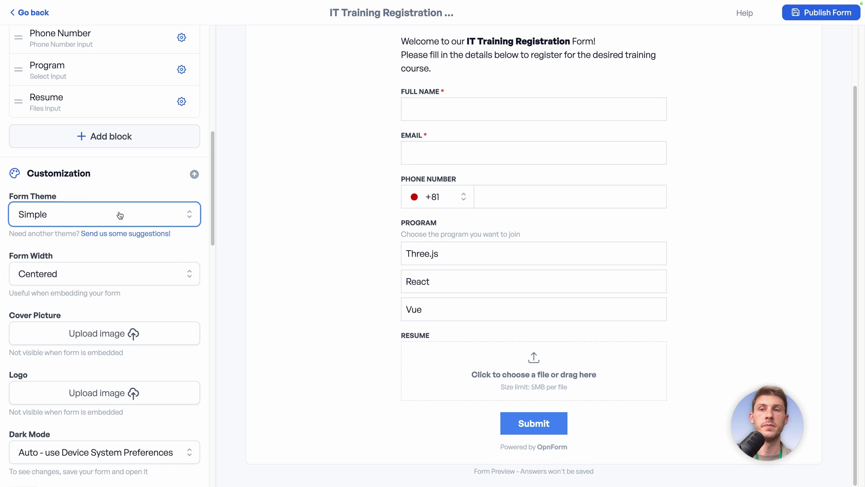
{"action": "left_click", "coordinate": [81, 281]}
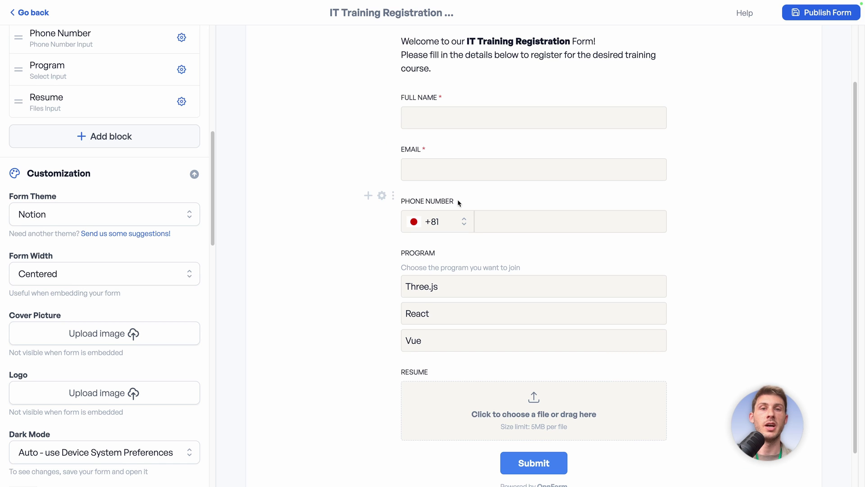
{"action": "left_click", "coordinate": [187, 214]}
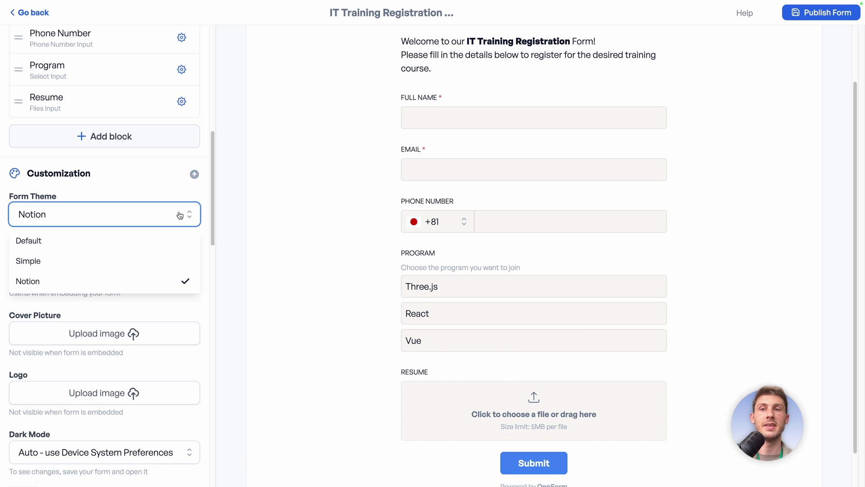
{"action": "left_click", "coordinate": [141, 239]}
{"action": "left_click", "coordinate": [142, 271]}
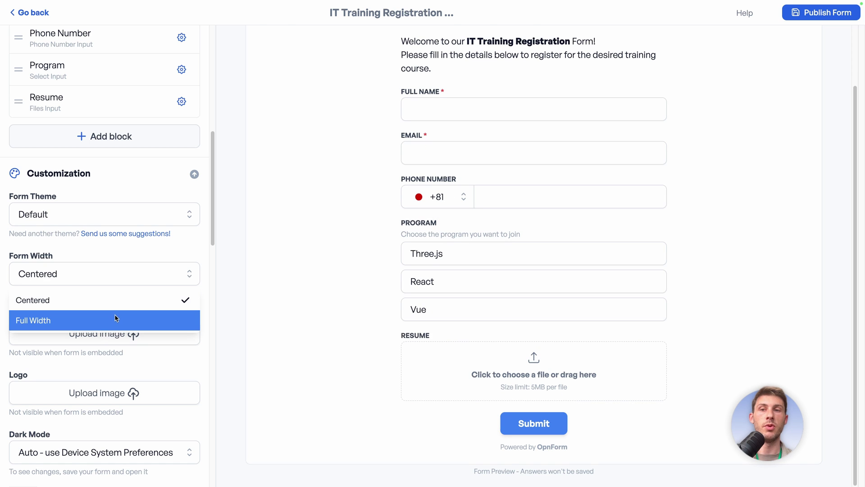
{"action": "left_click", "coordinate": [115, 314]}
{"action": "left_click", "coordinate": [118, 279]}
{"action": "left_click", "coordinate": [117, 300]}
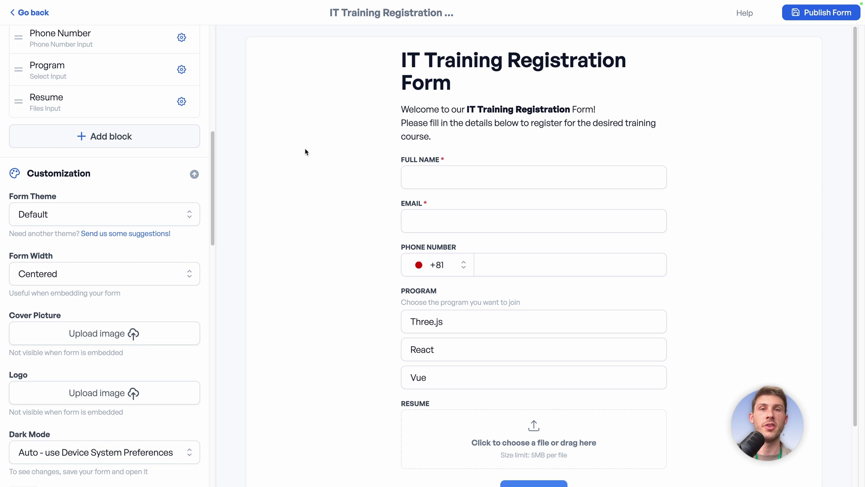
- Paste an orange gradient image as the form's cover picture
{"action": "left_click", "coordinate": [108, 337]}
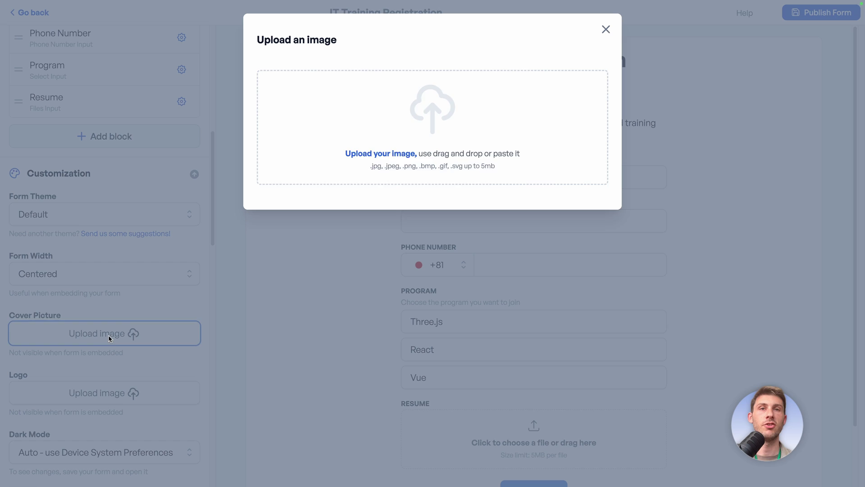
{"action": "key", "text": "ctrl+v"}
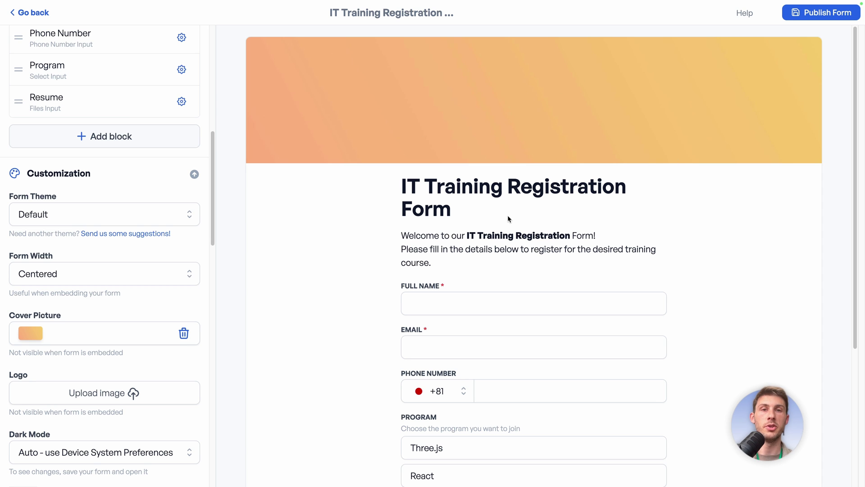
{"action": "scroll", "coordinate": [508, 219], "scroll_direction": "down", "scroll_amount": 1}
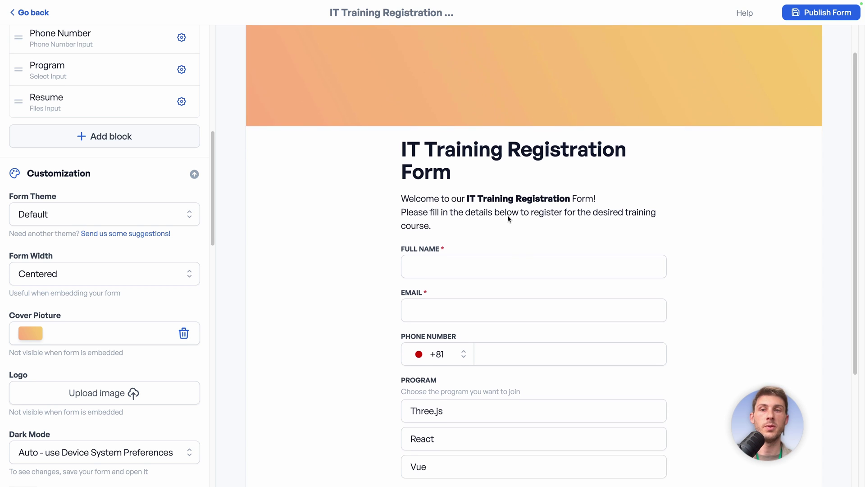
- Paste a round 'e' image as the form logo above the title
{"action": "left_click", "coordinate": [158, 398]}
{"action": "key", "text": "ctrl+v"}
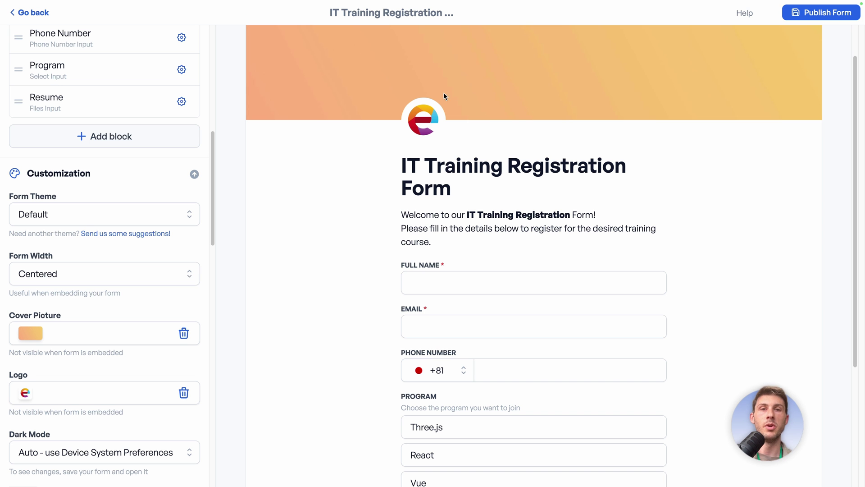
{"action": "scroll", "coordinate": [180, 240], "scroll_direction": "down", "scroll_amount": 4}
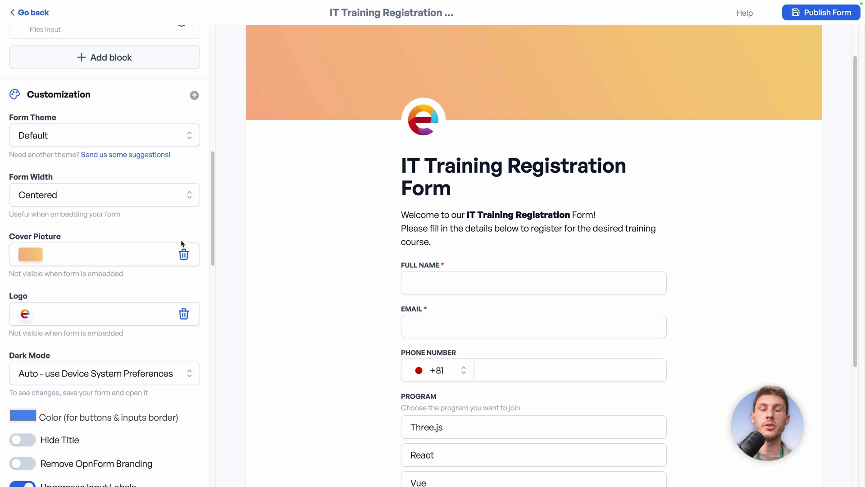
{"action": "left_click", "coordinate": [150, 253]}
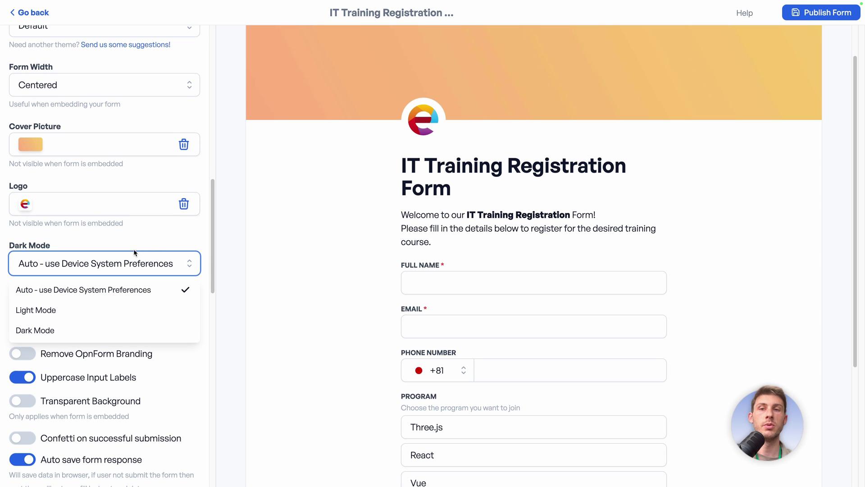
- Set the buttons and input borders colour to the logo's orange with the eyedropper
{"action": "left_click", "coordinate": [147, 238]}
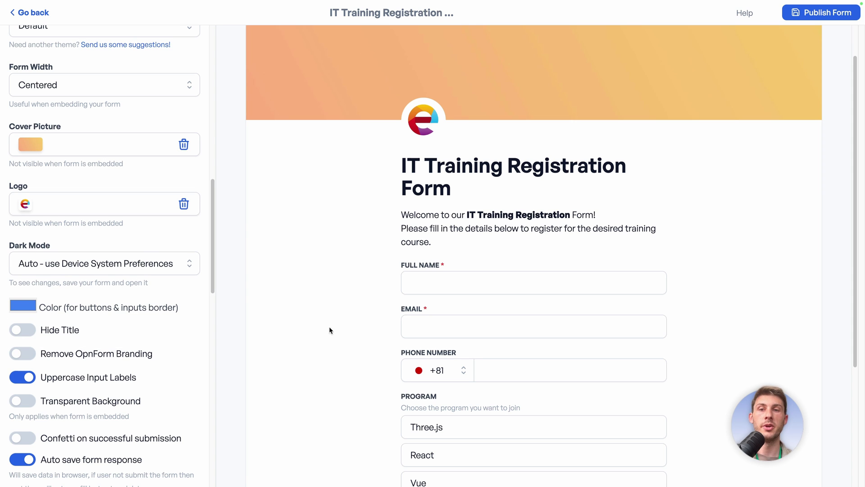
{"action": "scroll", "coordinate": [340, 345], "scroll_direction": "down", "scroll_amount": 4}
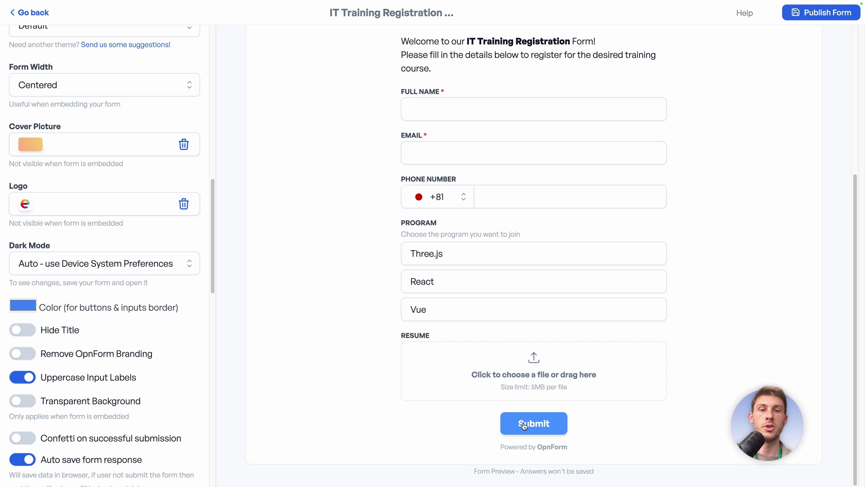
{"action": "left_click", "coordinate": [31, 307]}
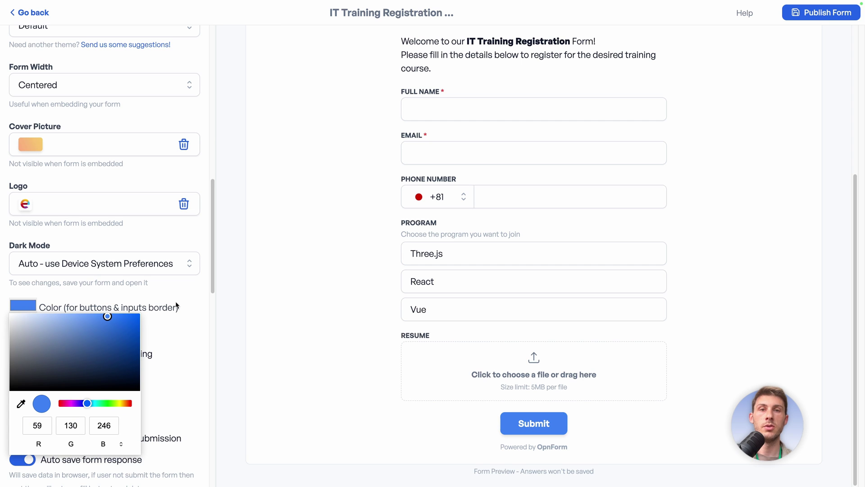
{"action": "left_click", "coordinate": [21, 404]}
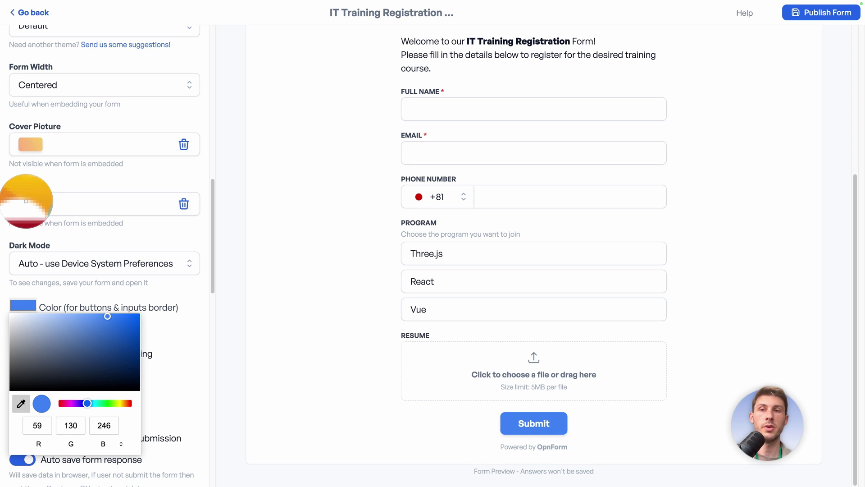
{"action": "left_click", "coordinate": [23, 203]}
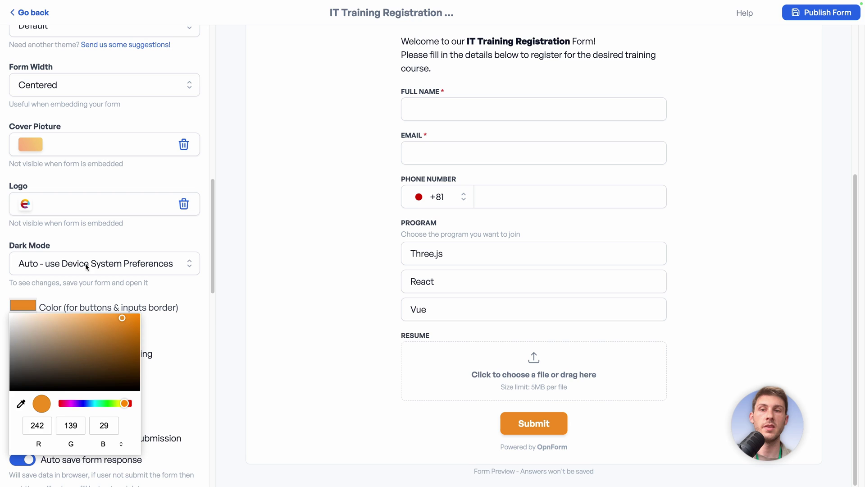
{"action": "left_click", "coordinate": [528, 400]}
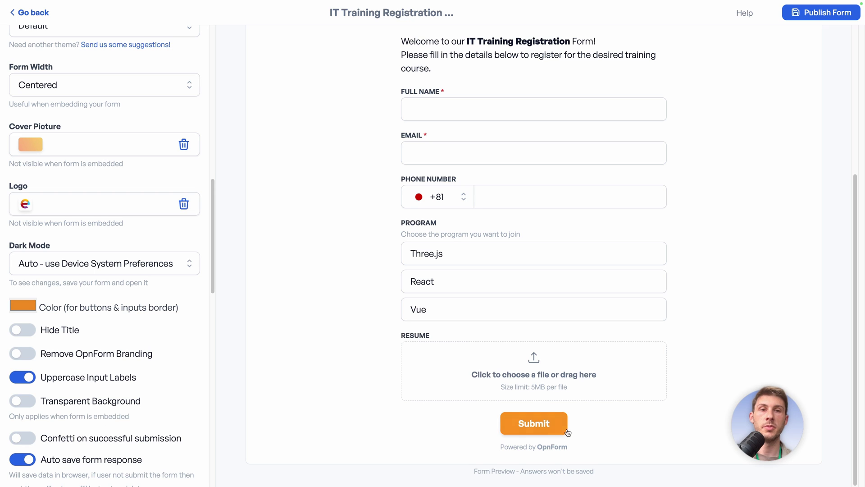
{"action": "left_click", "coordinate": [508, 311]}
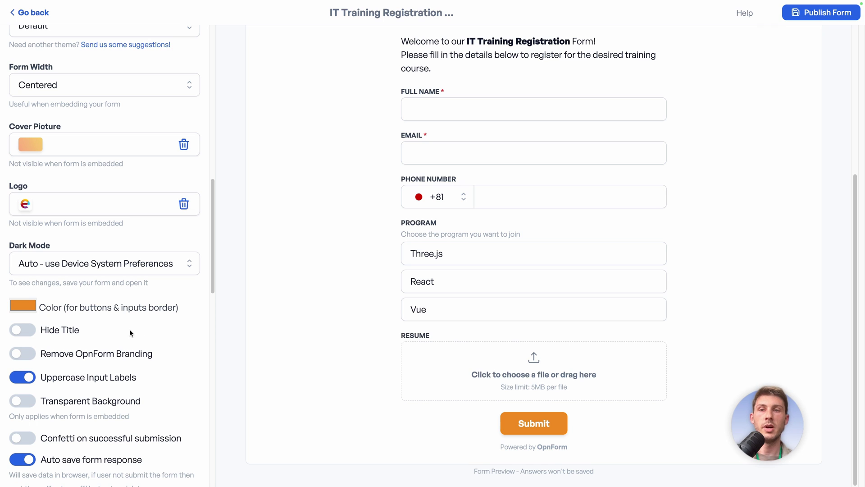
- Remove the OpnForm branding and enable confetti on successful submission, keeping title and uppercase labels
{"action": "left_click", "coordinate": [22, 331]}
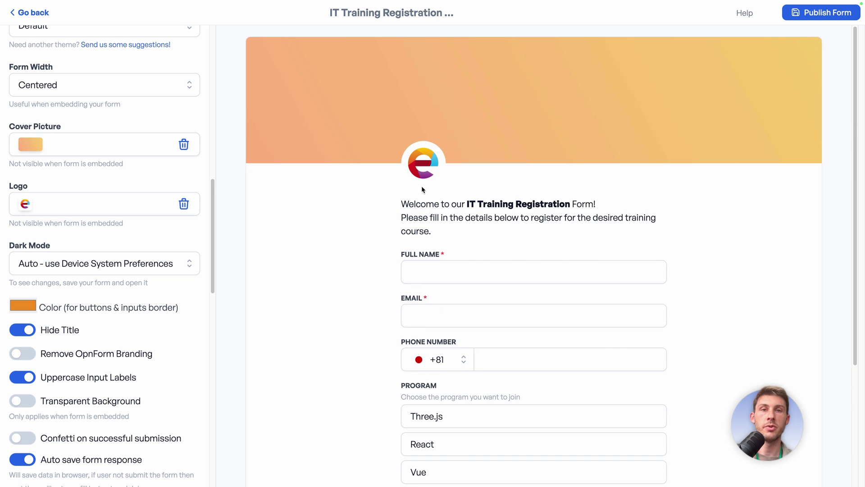
{"action": "left_click", "coordinate": [22, 330]}
{"action": "left_click", "coordinate": [20, 356]}
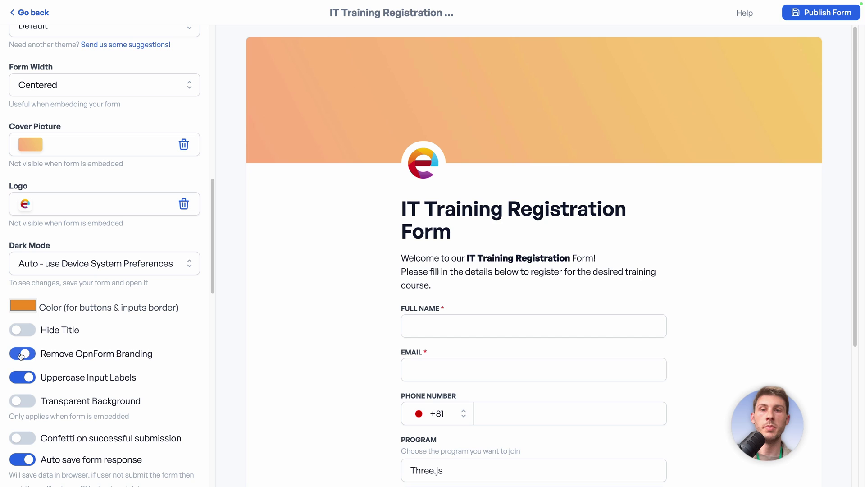
{"action": "scroll", "coordinate": [293, 356], "scroll_direction": "down", "scroll_amount": 7}
{"action": "left_click", "coordinate": [29, 357]}
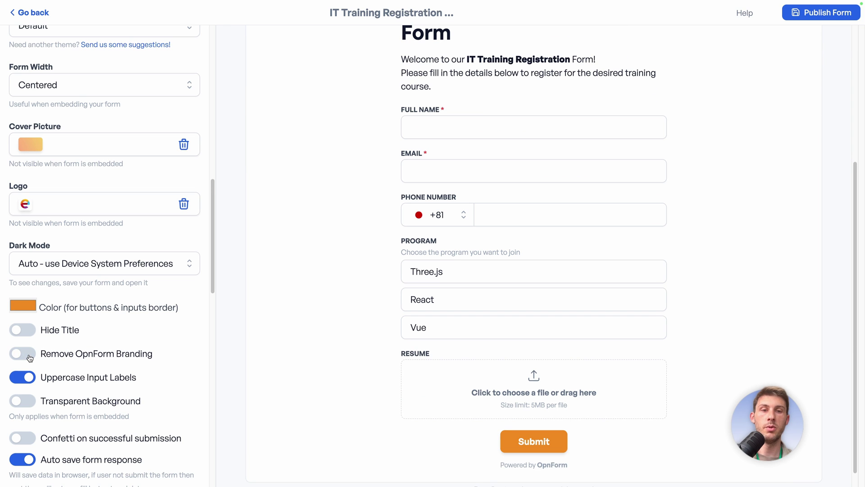
{"action": "left_click", "coordinate": [29, 357]}
{"action": "left_click", "coordinate": [29, 358]}
{"action": "left_click", "coordinate": [30, 358]}
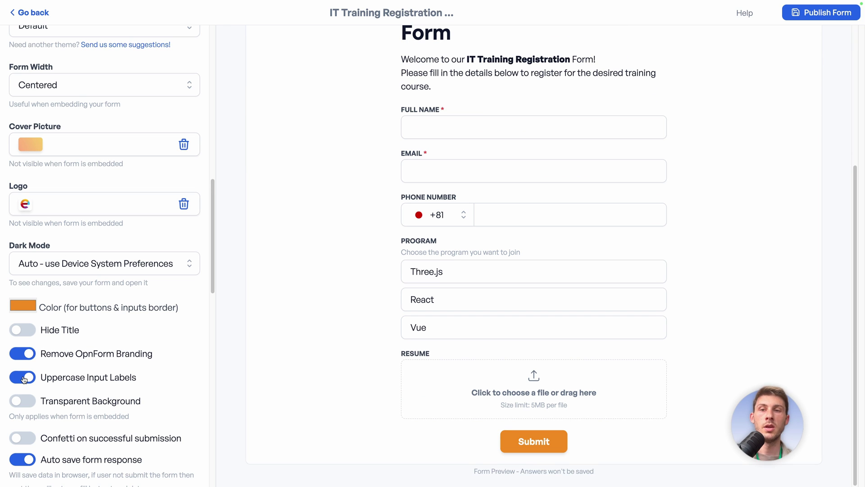
{"action": "left_click", "coordinate": [24, 378]}
{"action": "left_click", "coordinate": [24, 378]}
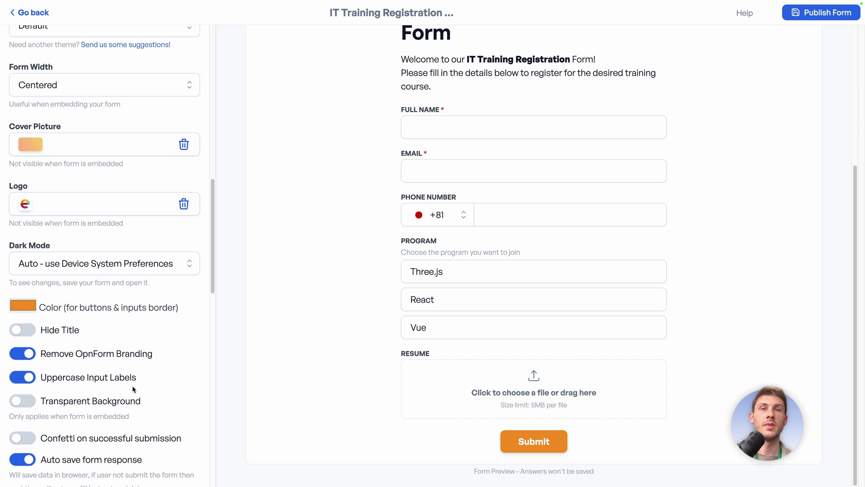
{"action": "left_click", "coordinate": [17, 441]}
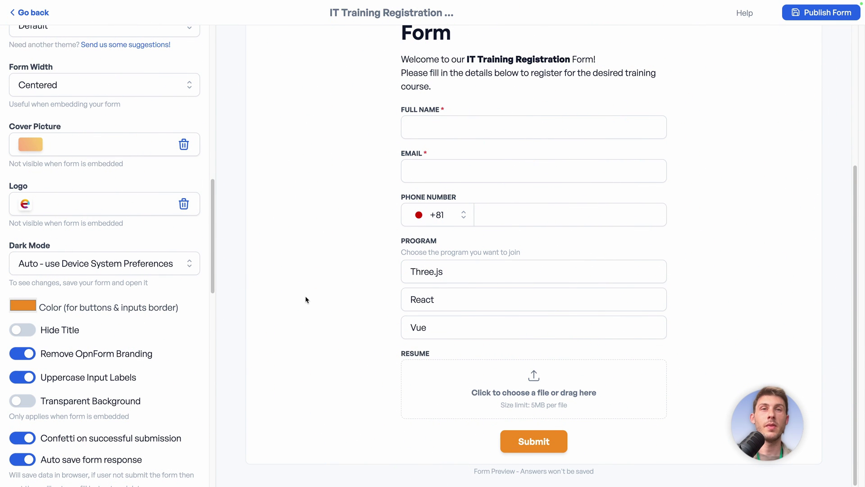
- Leave email notifications off and enable webhook notifications on form submission
{"action": "scroll", "coordinate": [157, 347], "scroll_direction": "down", "scroll_amount": 6}
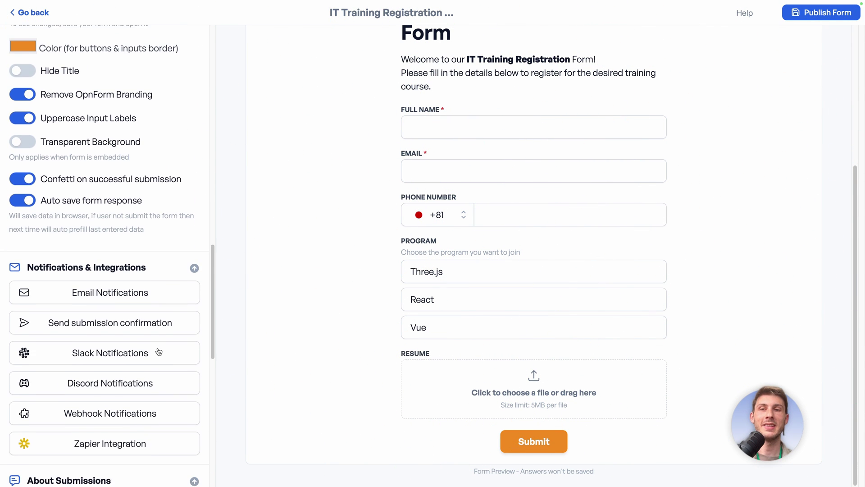
{"action": "scroll", "coordinate": [159, 352], "scroll_direction": "down", "scroll_amount": 2}
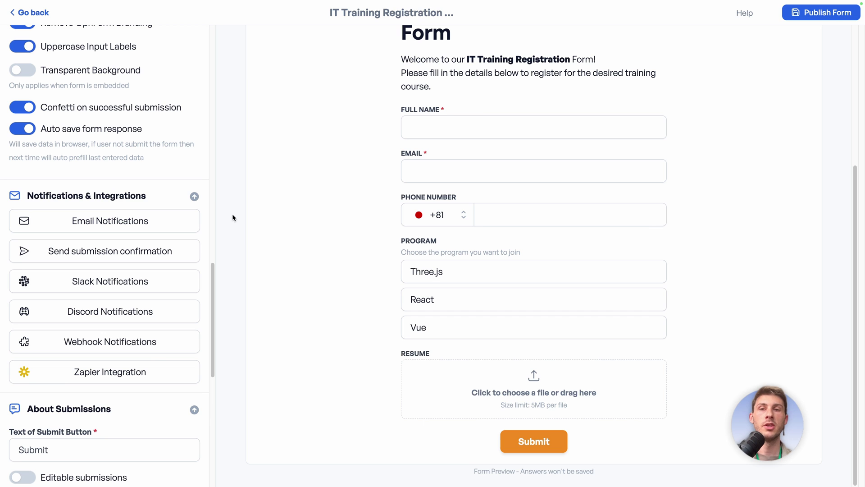
{"action": "left_click", "coordinate": [162, 225]}
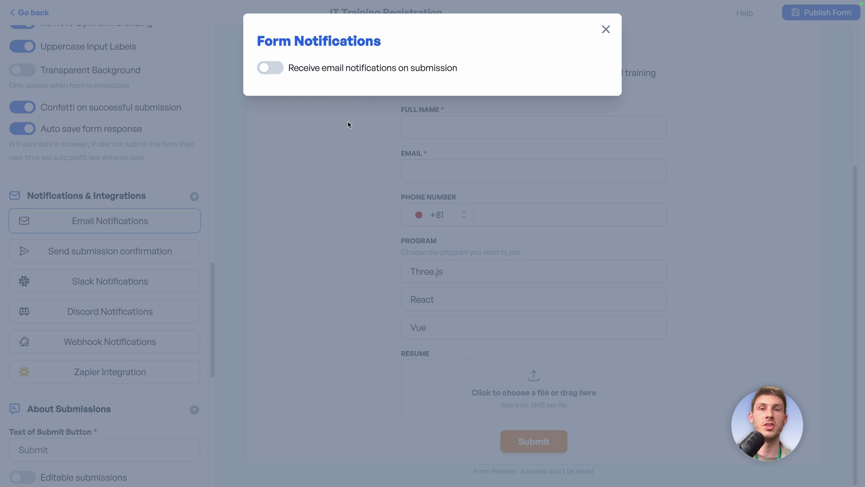
{"action": "left_click", "coordinate": [271, 70]}
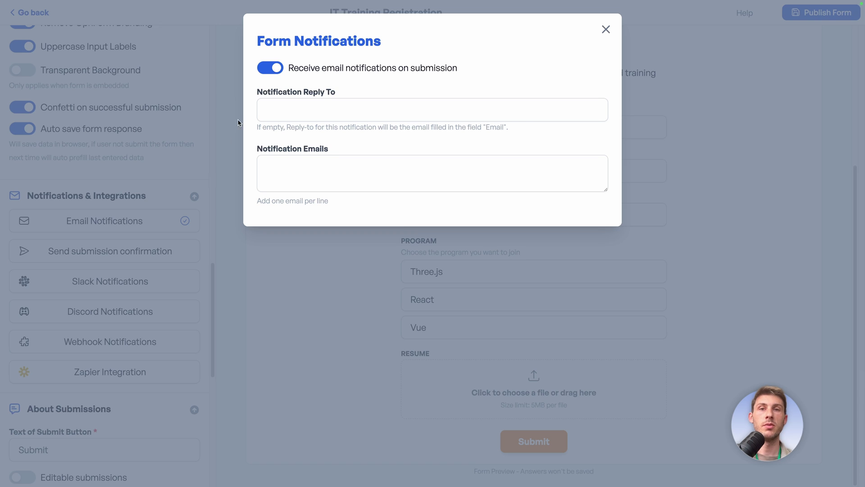
{"action": "left_click", "coordinate": [605, 30]}
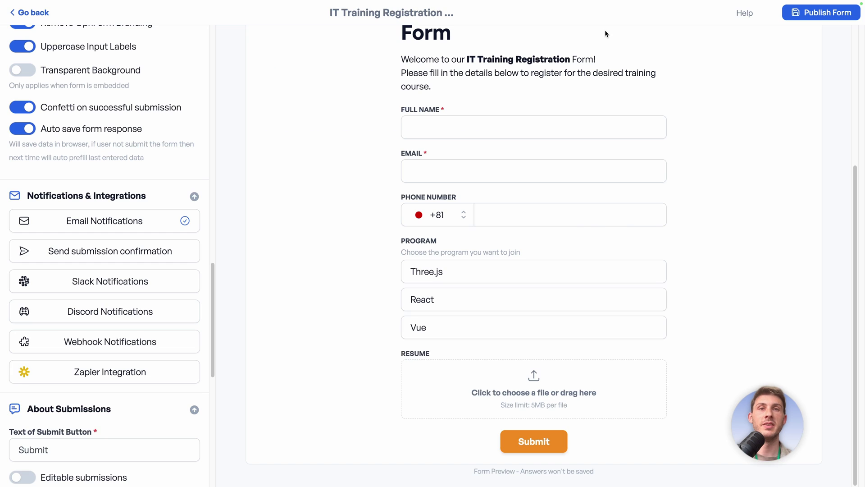
{"action": "key", "text": "Return"}
{"action": "left_click", "coordinate": [273, 68]}
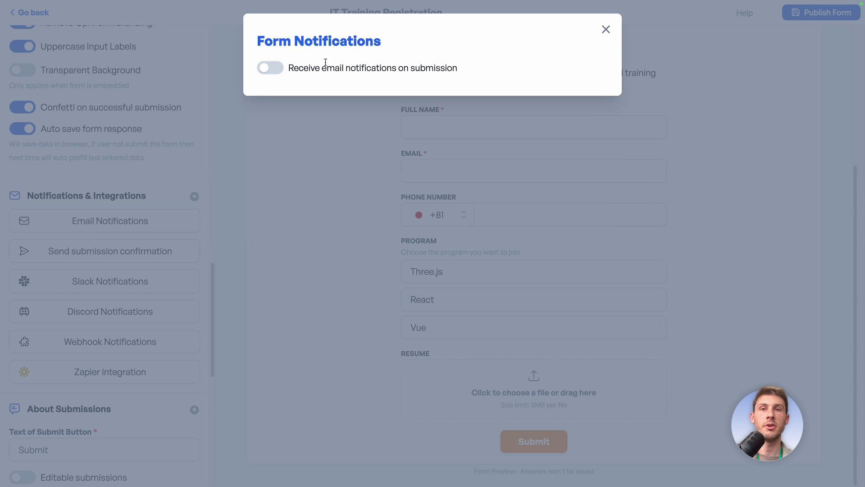
{"action": "left_click", "coordinate": [606, 30]}
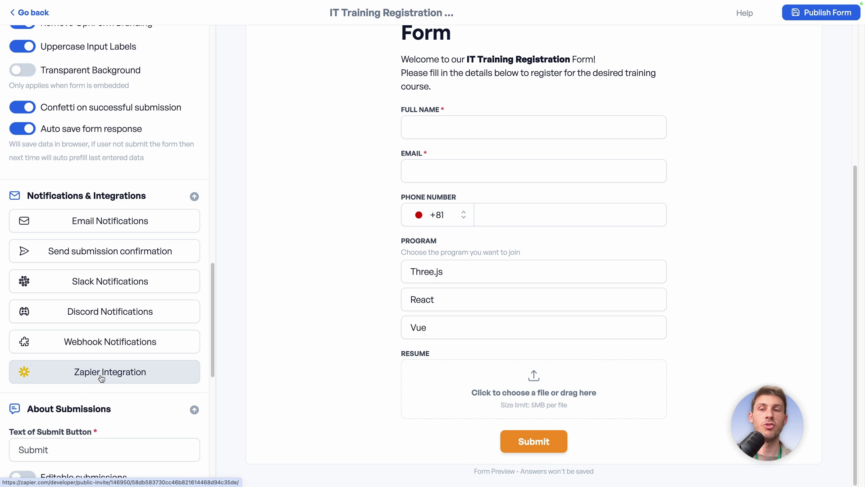
{"action": "left_click", "coordinate": [72, 346]}
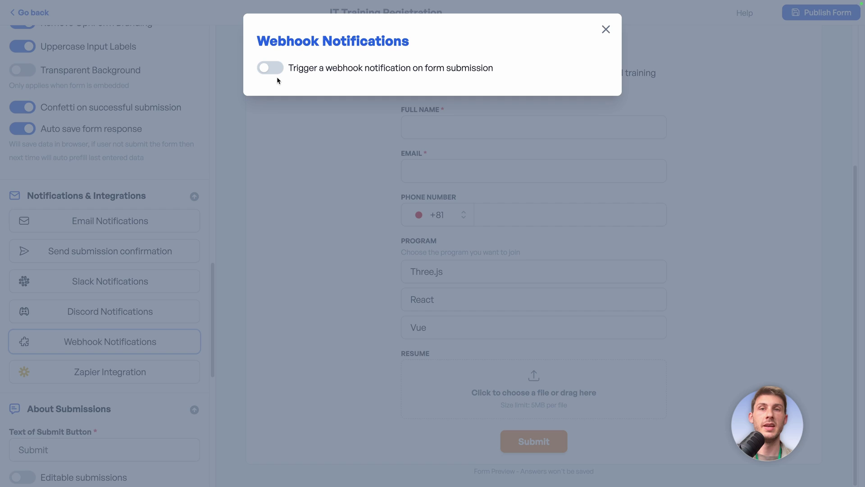
{"action": "left_click", "coordinate": [269, 70]}
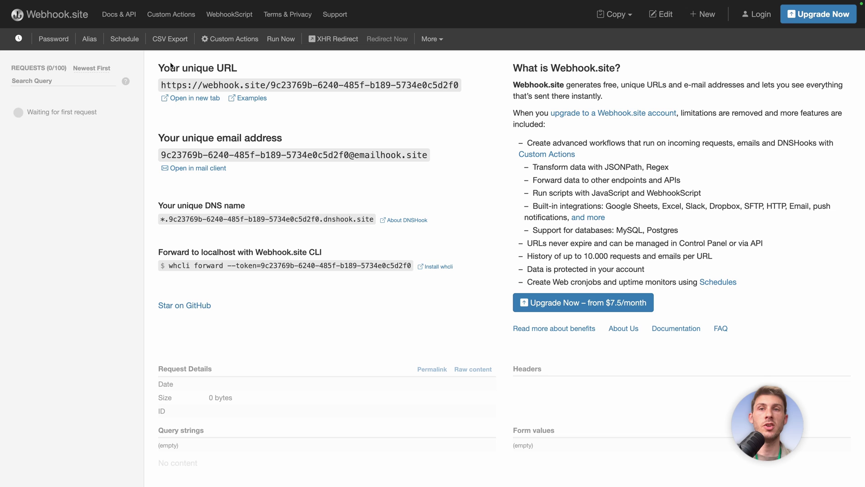
- Copy the unique Webhook.site URL into OpnForm's Webhook url field
{"action": "left_click", "coordinate": [311, 85]}
{"action": "left_click", "coordinate": [315, 85]}
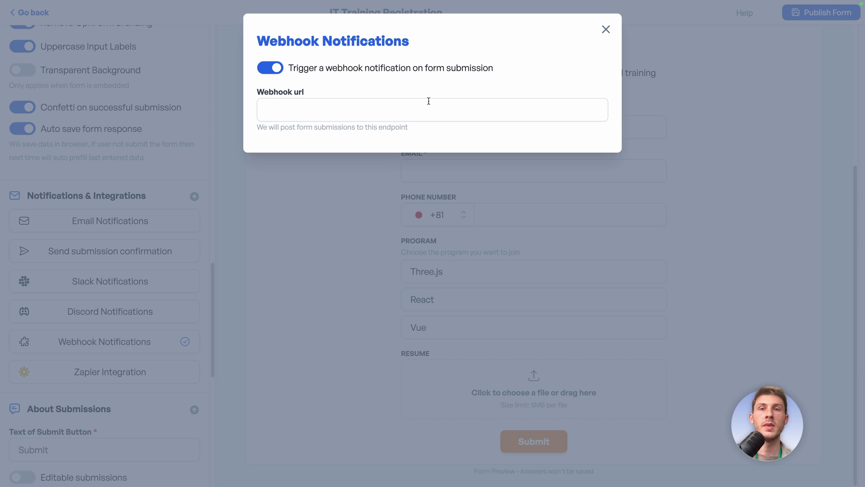
{"action": "left_click", "coordinate": [425, 107]}
- Paste the Webhook.site URL into the webhook notification settings and close them
{"action": "left_click", "coordinate": [496, 85]}
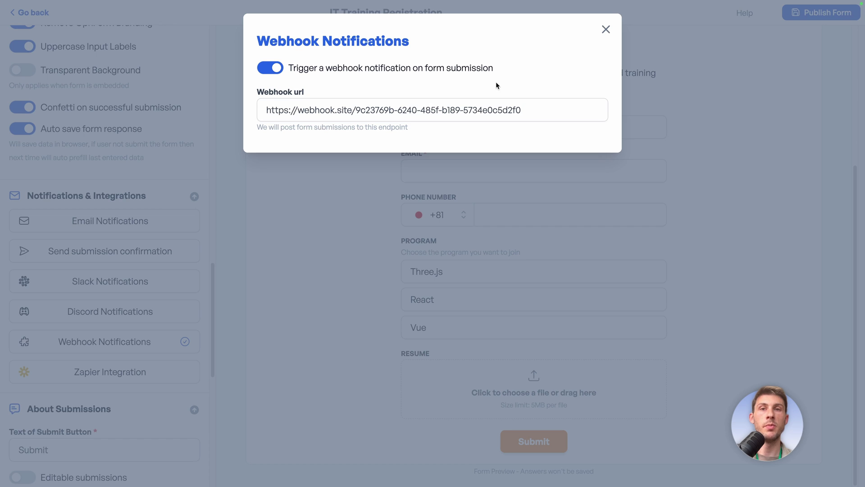
{"action": "left_click", "coordinate": [605, 30]}
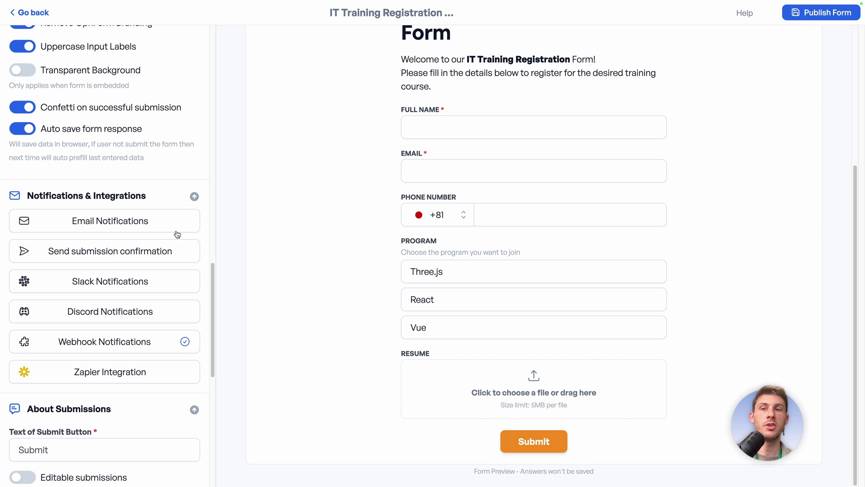
- Preview the submission confirmation email settings, leaving confirmation emails switched off
{"action": "left_click", "coordinate": [105, 255]}
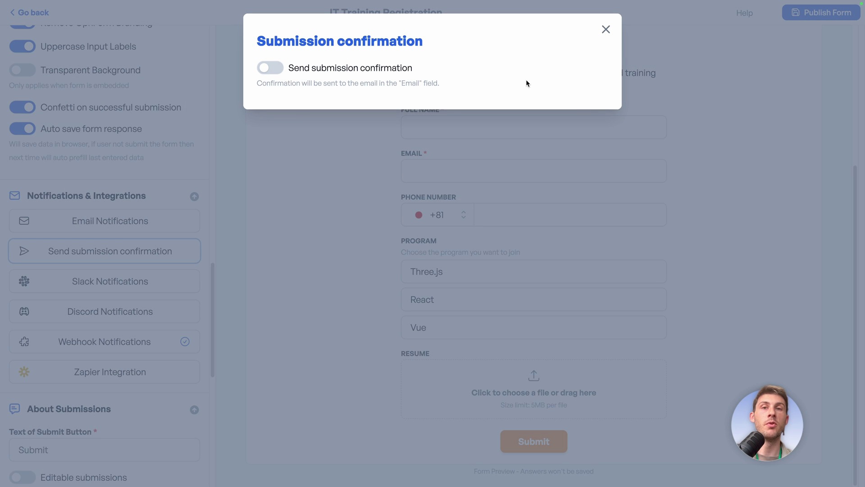
{"action": "left_click_drag", "start_coordinate": [401, 83], "coordinate": [421, 83]}
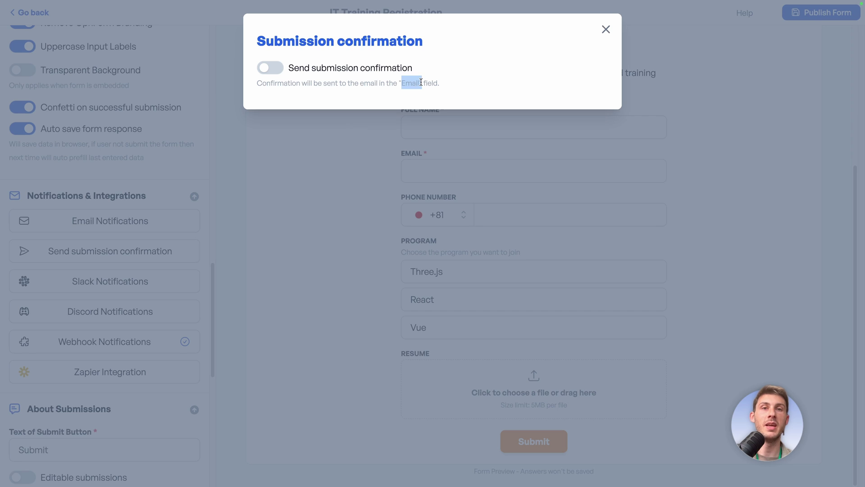
{"action": "left_click", "coordinate": [280, 71]}
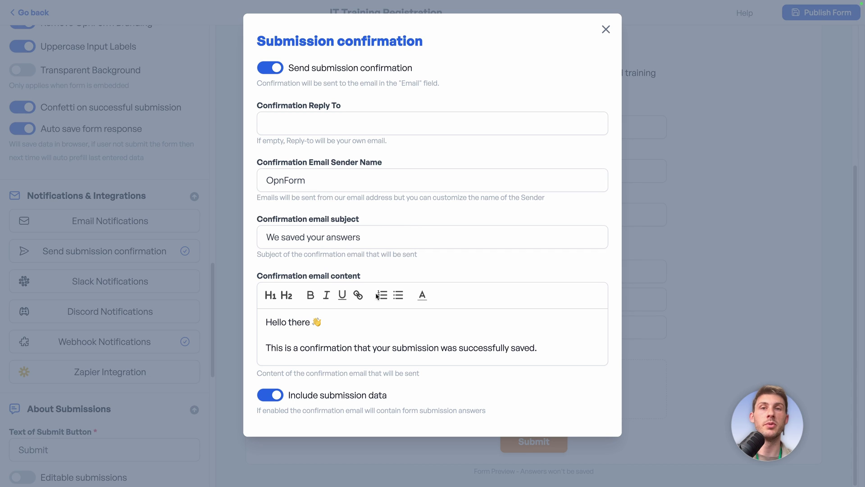
{"action": "left_click", "coordinate": [275, 68]}
{"action": "left_click", "coordinate": [606, 30]}
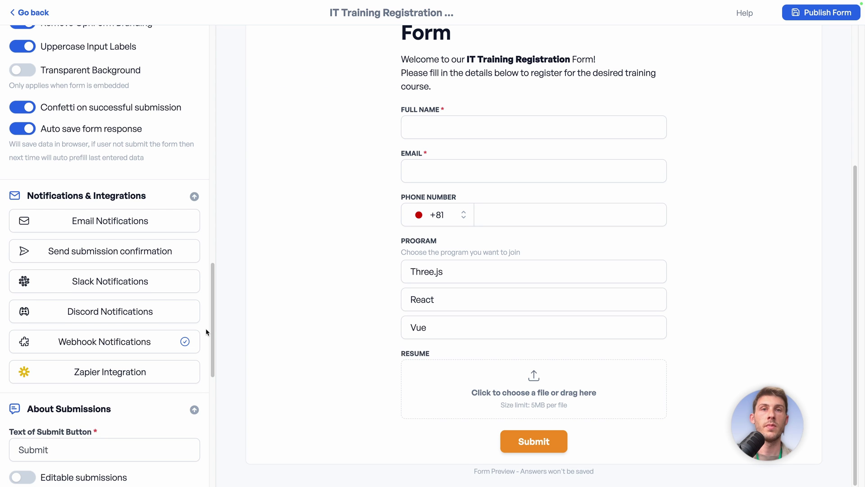
{"action": "scroll", "coordinate": [206, 332], "scroll_direction": "down", "scroll_amount": 3}
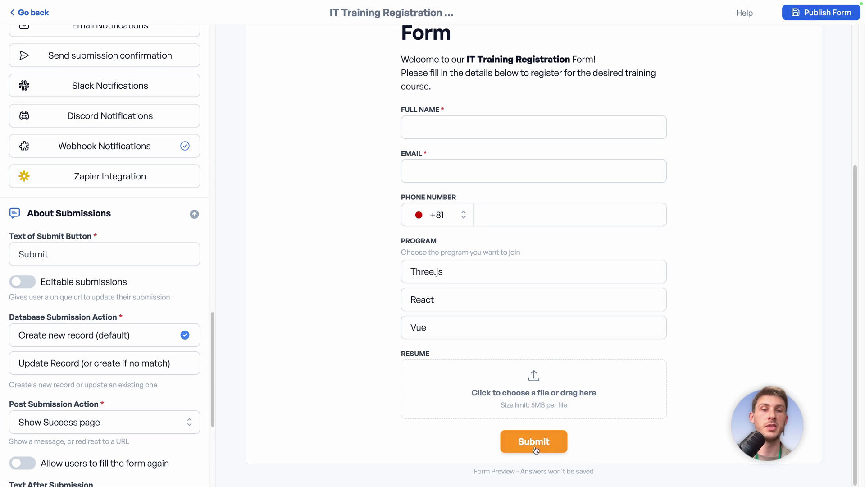
{"action": "left_click", "coordinate": [118, 252]}
{"action": "key", "text": "ctrl+a"}
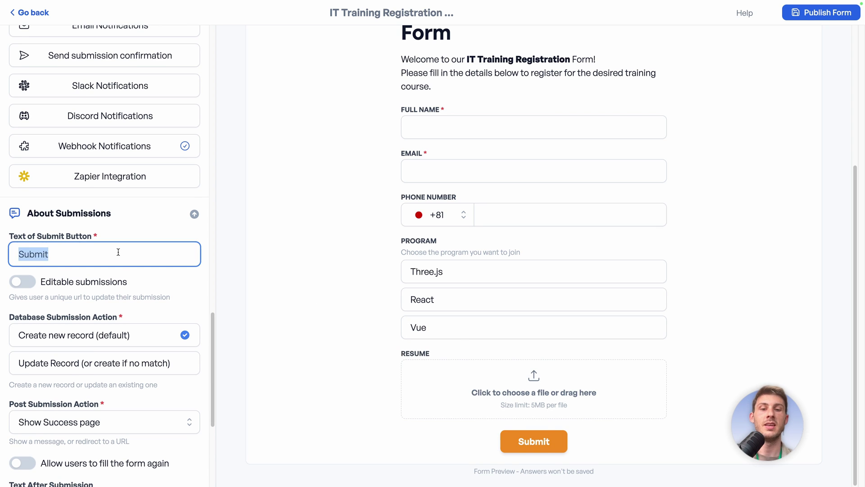
{"action": "key", "text": "BackSpace"}
{"action": "type", "text": "Regist"}
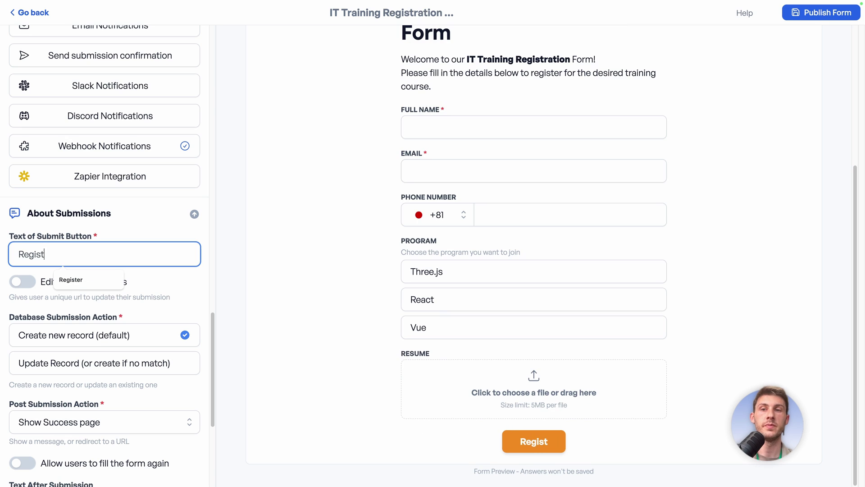
{"action": "type", "text": "er"}
{"action": "left_click", "coordinate": [188, 278]}
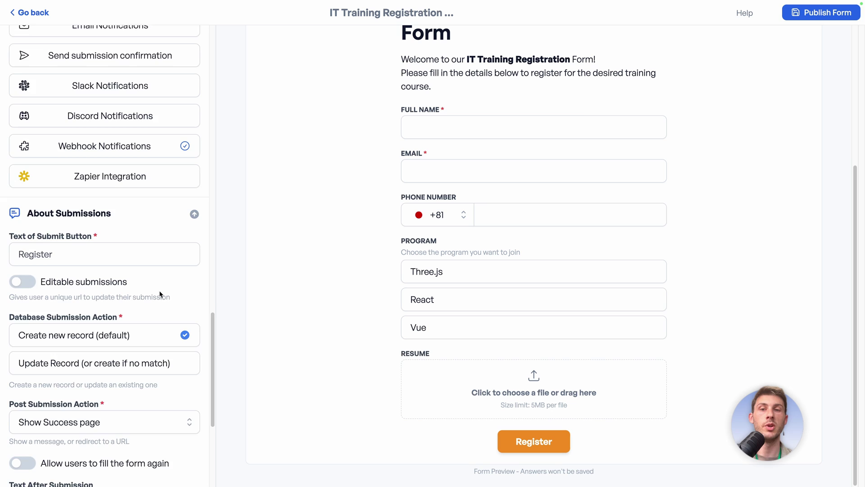
{"action": "scroll", "coordinate": [160, 294], "scroll_direction": "down", "scroll_amount": 2}
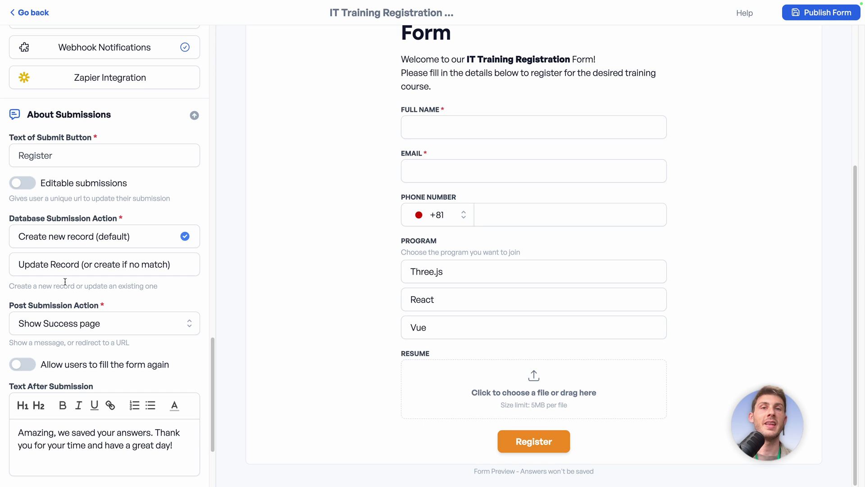
{"action": "scroll", "coordinate": [189, 314], "scroll_direction": "down", "scroll_amount": 2}
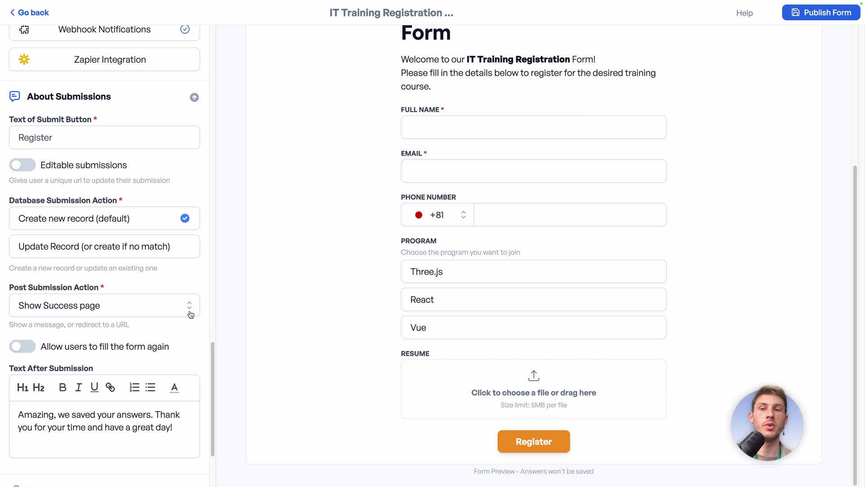
{"action": "scroll", "coordinate": [190, 310], "scroll_direction": "down", "scroll_amount": 1}
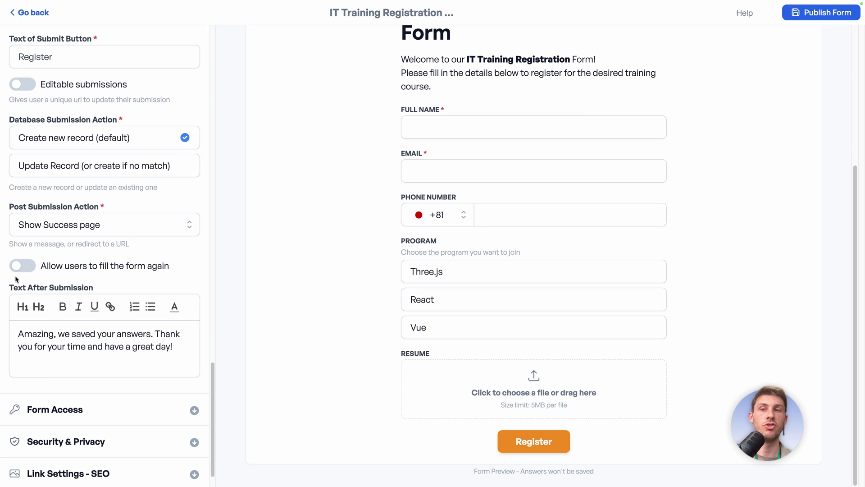
{"action": "left_click", "coordinate": [133, 228]}
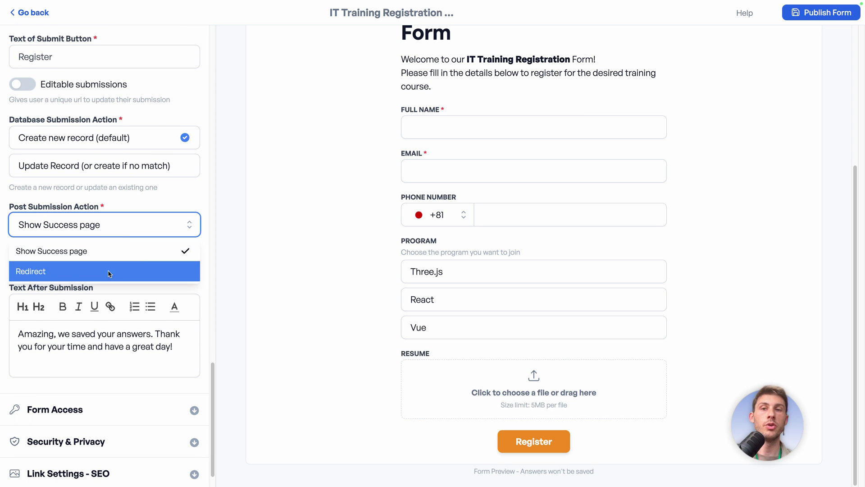
{"action": "left_click", "coordinate": [201, 215]}
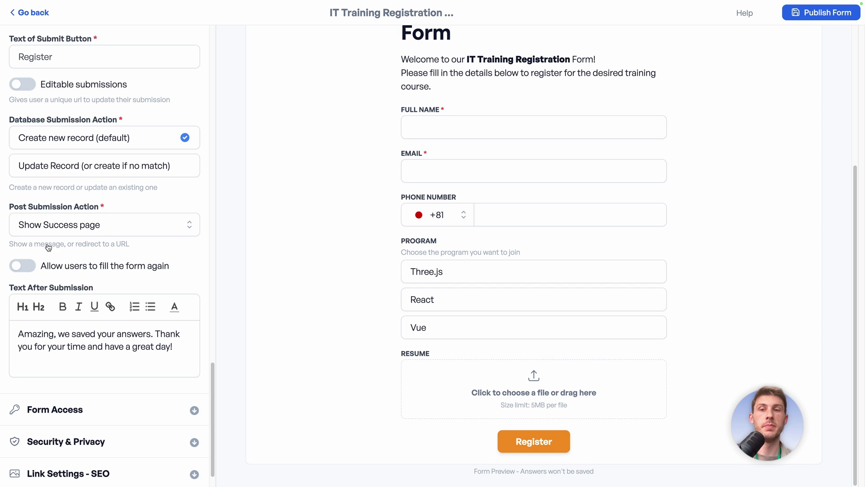
- Expand the Form Access and Security & Privacy panels to review their options
{"action": "scroll", "coordinate": [118, 370], "scroll_direction": "down", "scroll_amount": 1}
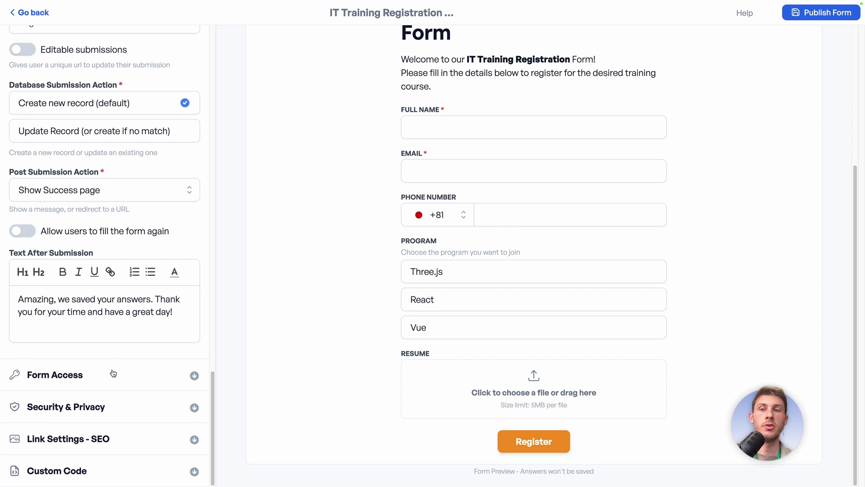
{"action": "left_click", "coordinate": [102, 377]}
{"action": "scroll", "coordinate": [147, 369], "scroll_direction": "down", "scroll_amount": 4}
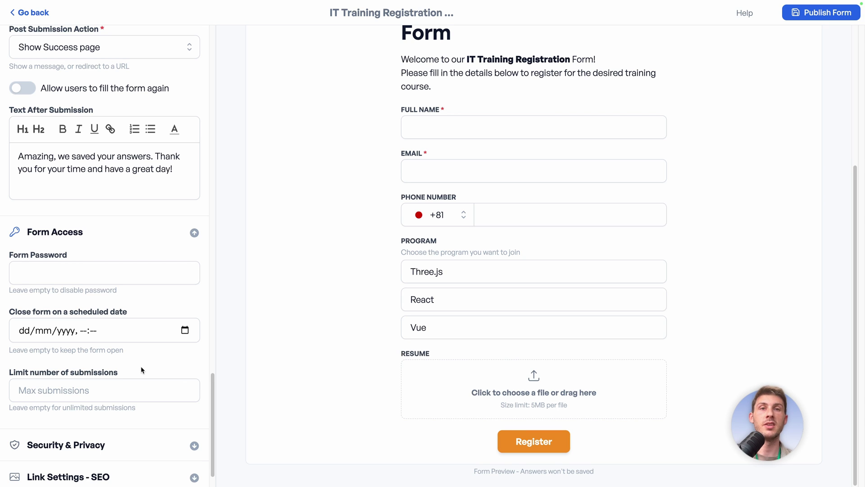
{"action": "scroll", "coordinate": [141, 367], "scroll_direction": "down", "scroll_amount": 1}
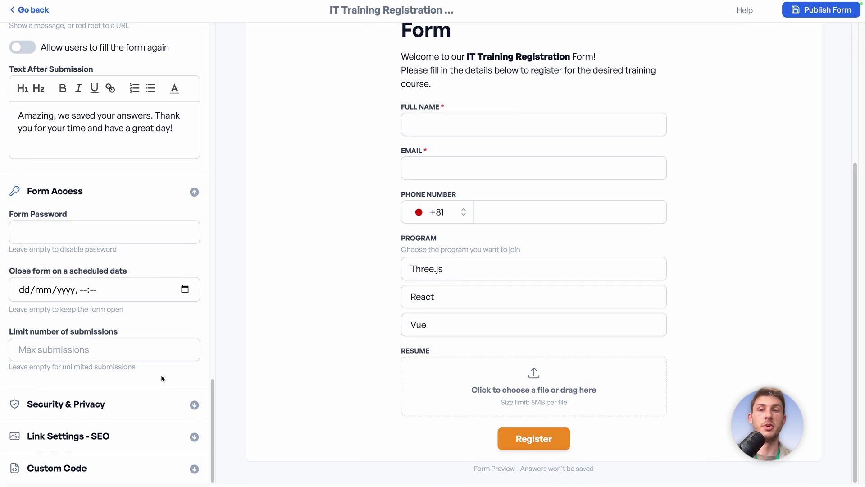
{"action": "left_click", "coordinate": [120, 412]}
{"action": "scroll", "coordinate": [129, 401], "scroll_direction": "down", "scroll_amount": 3}
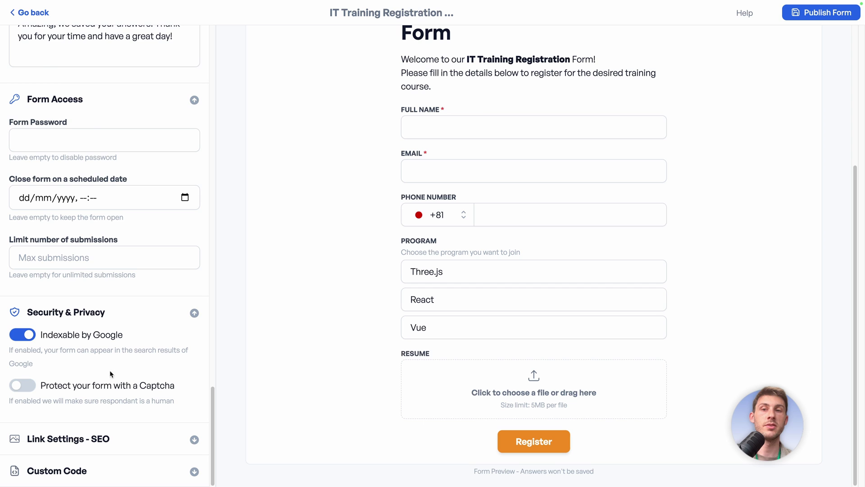
{"action": "left_click", "coordinate": [141, 318]}
- Review the Link Settings - SEO and Custom Code panels, leaving description and head code empty
{"action": "left_click", "coordinate": [120, 441]}
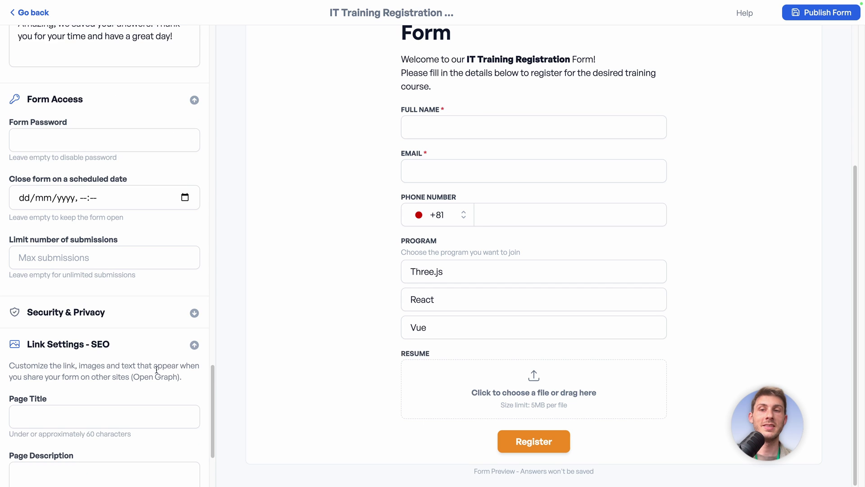
{"action": "scroll", "coordinate": [157, 369], "scroll_direction": "down", "scroll_amount": 2}
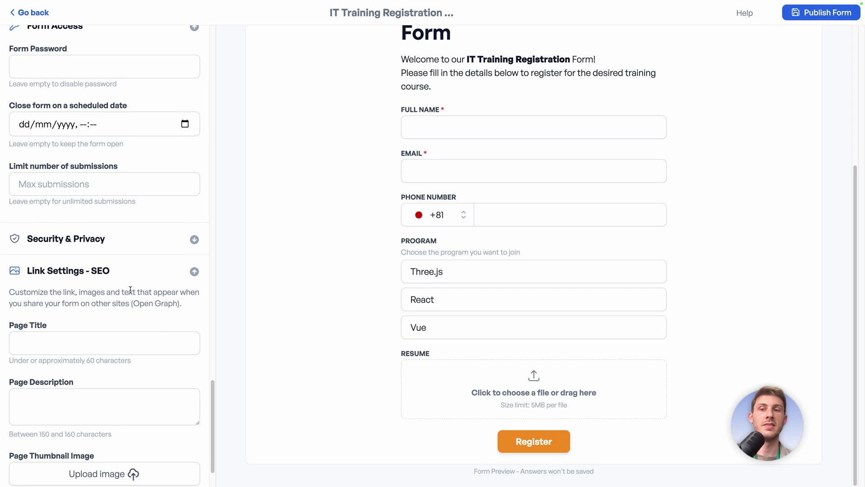
{"action": "scroll", "coordinate": [138, 299], "scroll_direction": "down", "scroll_amount": 1}
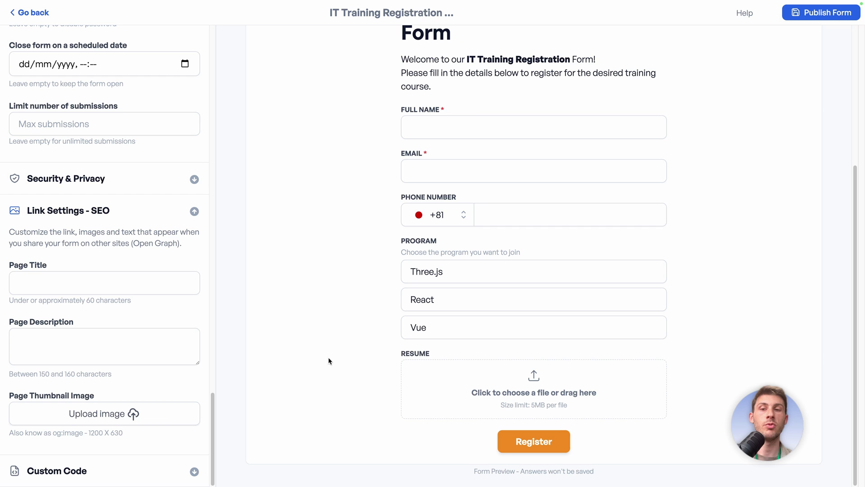
{"action": "left_click", "coordinate": [118, 471]}
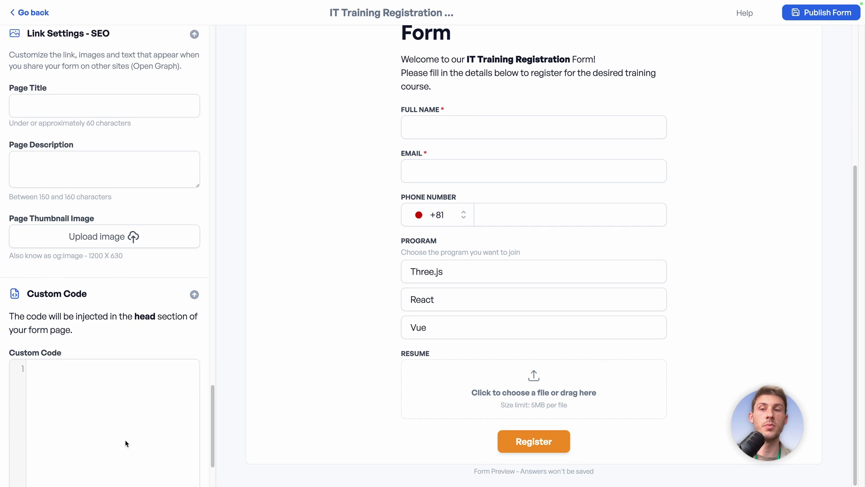
{"action": "left_click_drag", "start_coordinate": [134, 289], "coordinate": [157, 290]}
{"action": "left_click", "coordinate": [142, 316]}
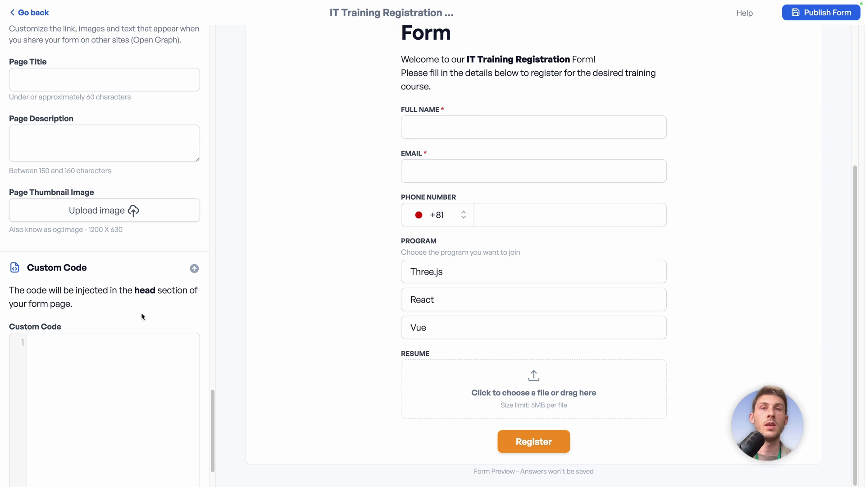
{"action": "scroll", "coordinate": [139, 320], "scroll_direction": "down", "scroll_amount": 2}
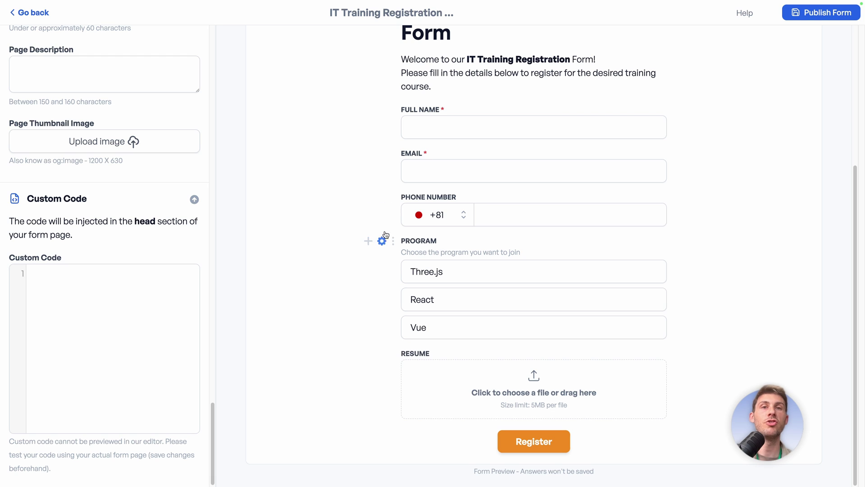
{"action": "mouse_move", "coordinate": [381, 164]}
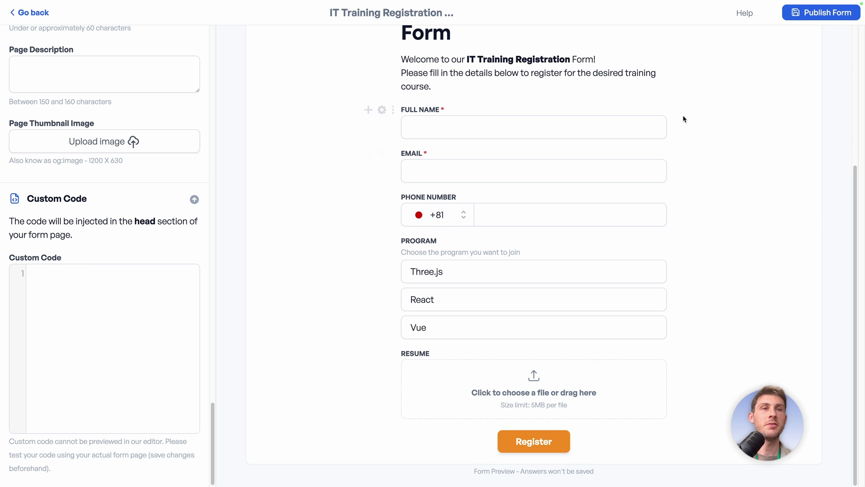
- Publish the registration form and open its live version for testing
{"action": "left_click", "coordinate": [804, 13]}
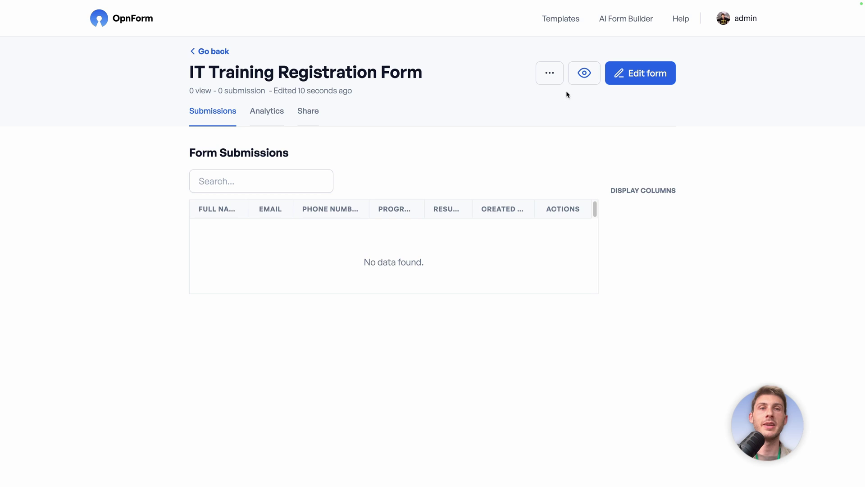
{"action": "left_click", "coordinate": [584, 74]}
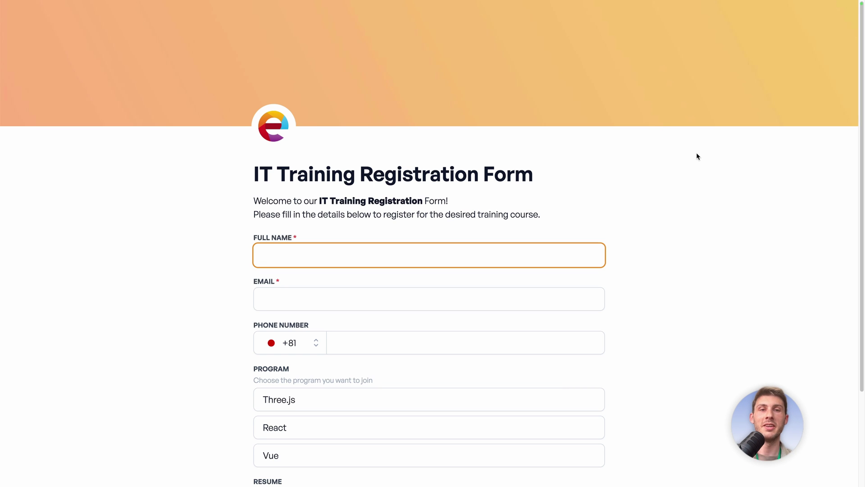
{"action": "scroll", "coordinate": [696, 155], "scroll_direction": "down", "scroll_amount": 2}
- Fill in a test registrant's name, email and phone, choose Three.js, and submit
{"action": "type", "text": "Wawa"}
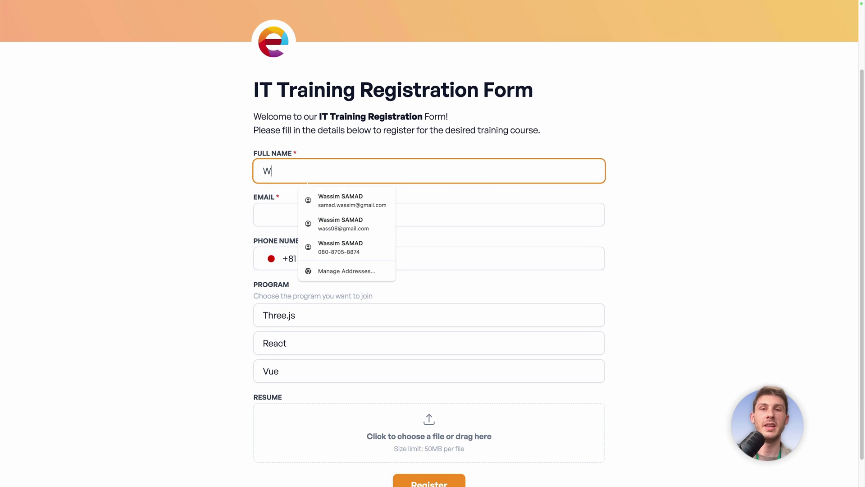
{"action": "left_click", "coordinate": [547, 215]}
{"action": "type", "text": "wass08"}
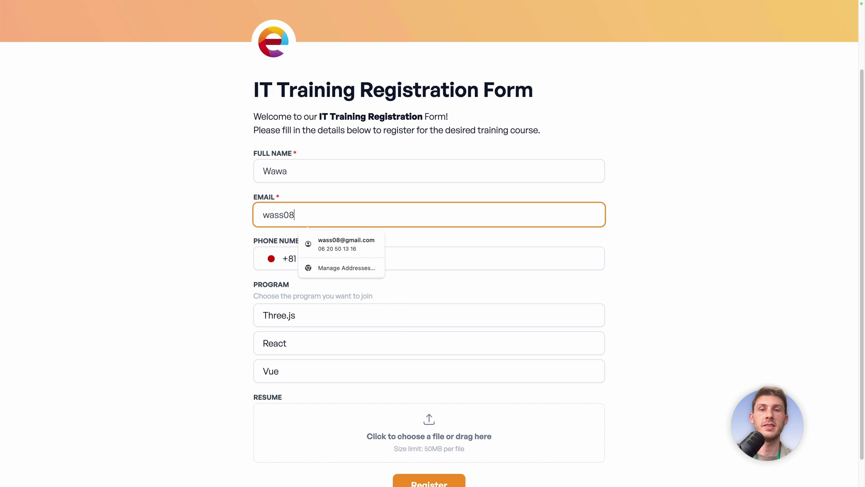
{"action": "left_click", "coordinate": [346, 243]}
{"action": "left_click", "coordinate": [367, 258]}
{"action": "type", "text": "0800000000"}
{"action": "scroll", "coordinate": [284, 289], "scroll_direction": "down", "scroll_amount": 1}
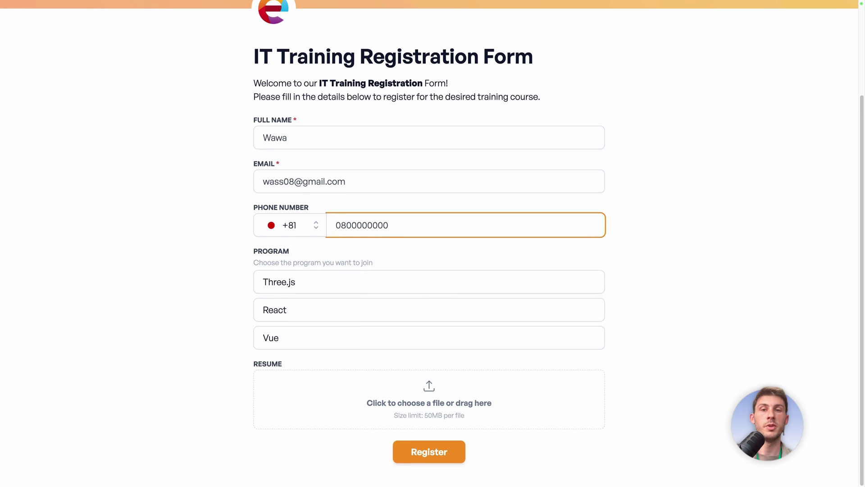
{"action": "left_click", "coordinate": [285, 288]}
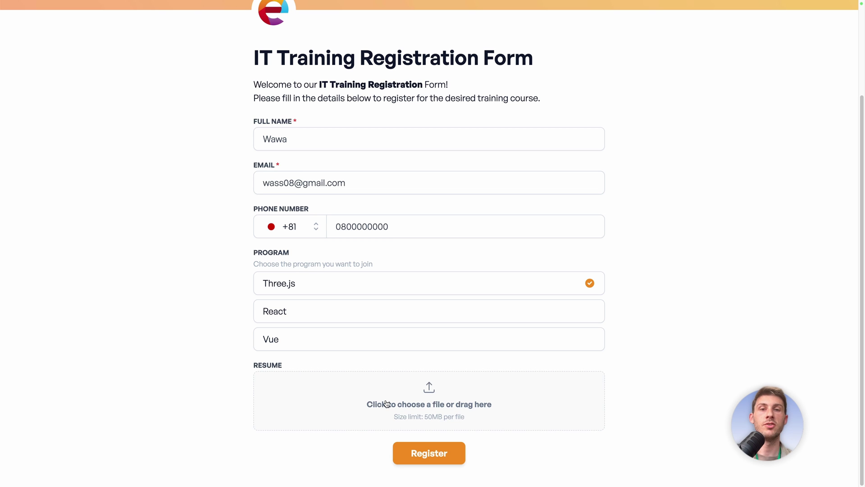
{"action": "left_click", "coordinate": [421, 451]}
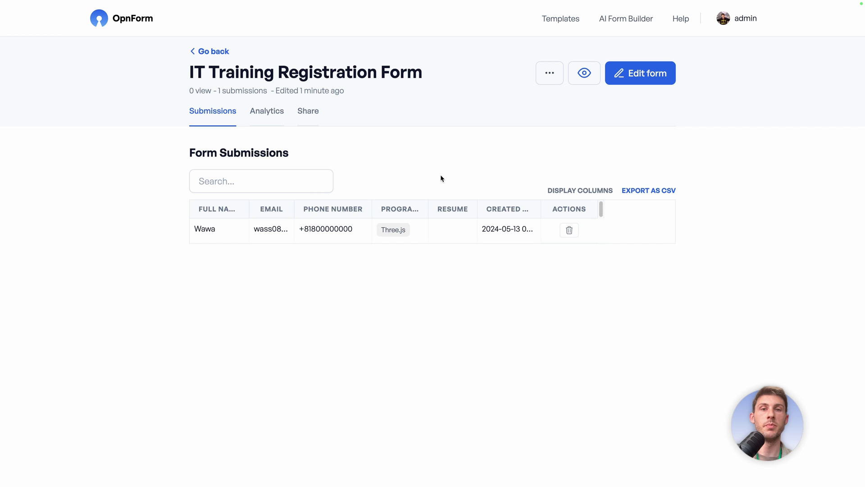
- Hide the Phone Number, Program, Created at and Resume columns in the submissions table
{"action": "left_click", "coordinate": [562, 191]}
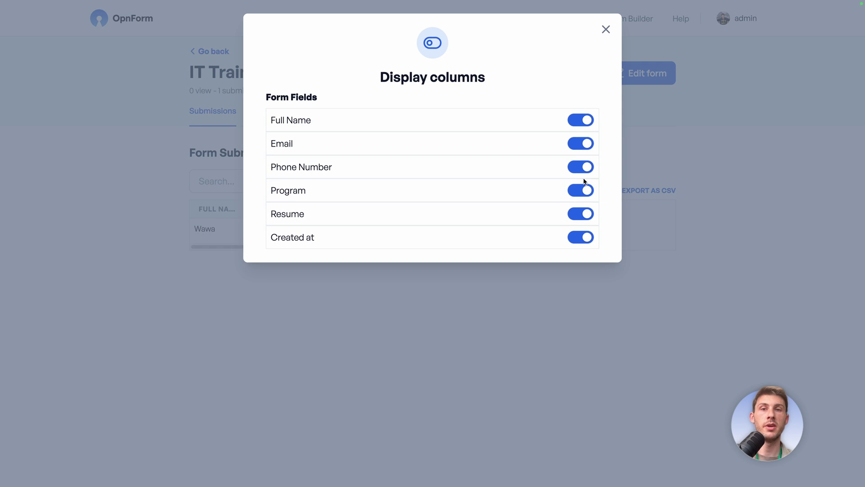
{"action": "left_click", "coordinate": [586, 169]}
{"action": "left_click", "coordinate": [582, 188]}
{"action": "left_click", "coordinate": [581, 237]}
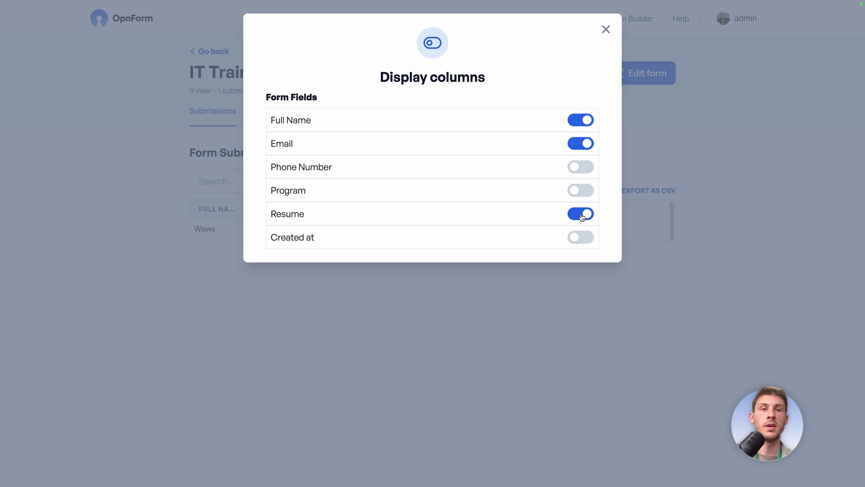
{"action": "left_click", "coordinate": [581, 213]}
{"action": "left_click", "coordinate": [587, 9]}
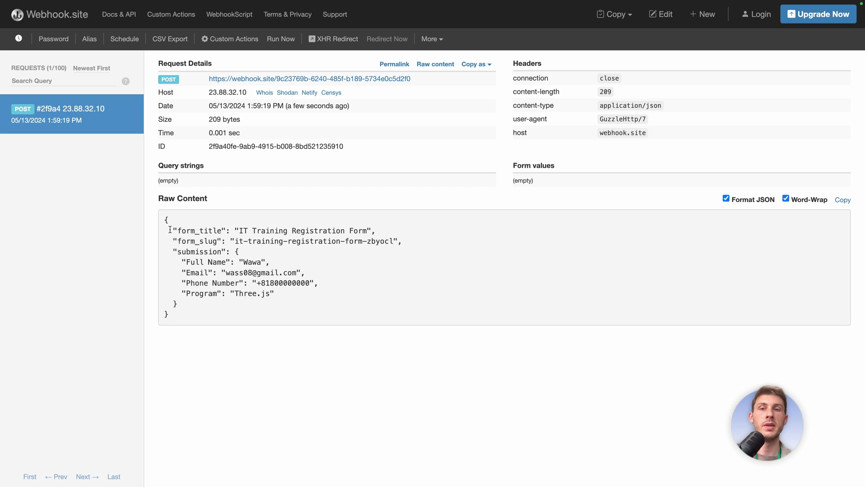
- Highlight the JSON payload's form title, slug and submitted field values in Webhook.site
{"action": "left_click_drag", "start_coordinate": [169, 229], "coordinate": [205, 311]}
{"action": "left_click", "coordinate": [204, 309]}
{"action": "left_click_drag", "start_coordinate": [174, 228], "coordinate": [427, 239]}
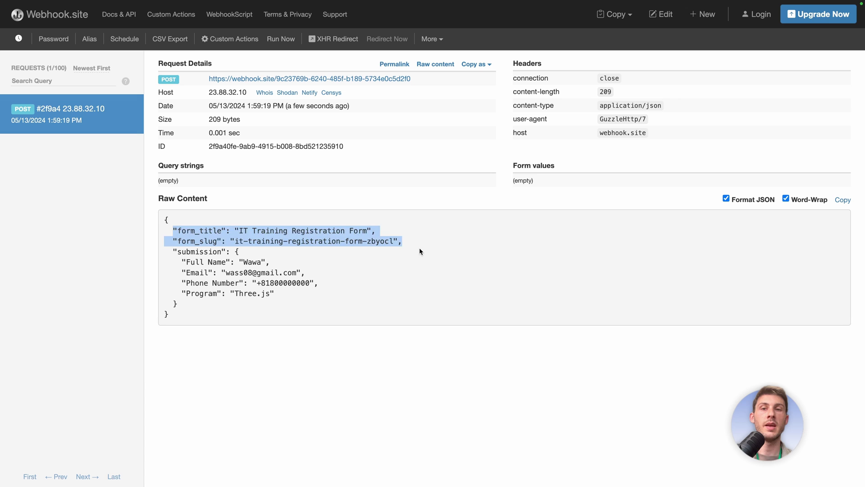
{"action": "left_click", "coordinate": [419, 248]}
{"action": "left_click_drag", "start_coordinate": [184, 258], "coordinate": [292, 293]}
- Back in OpnForm, check the form's analytics, then review its share link, embed code and QR code
{"action": "left_click", "coordinate": [292, 293]}
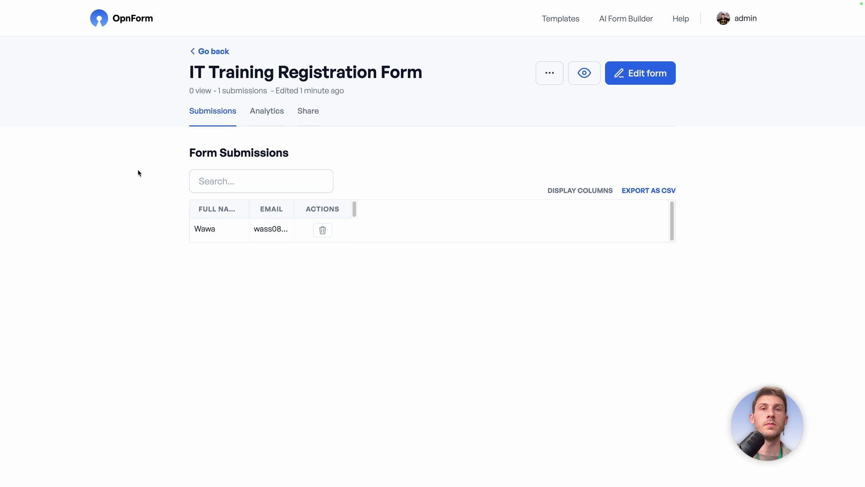
{"action": "left_click", "coordinate": [274, 111]}
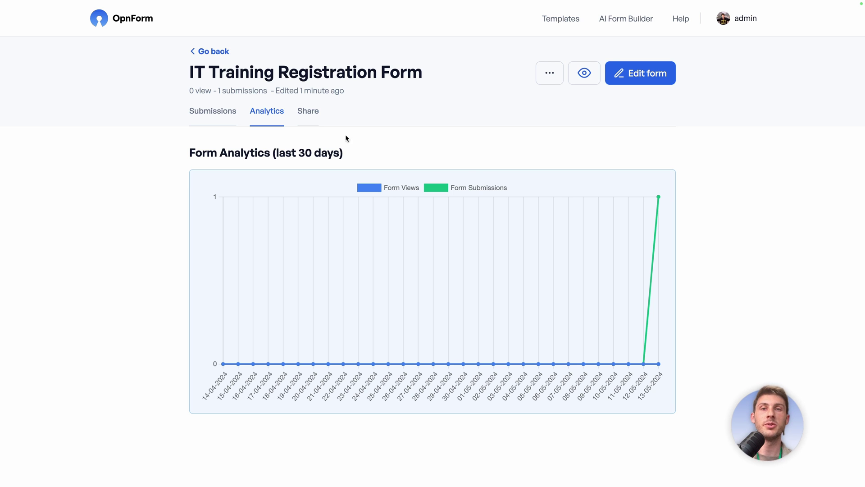
{"action": "left_click", "coordinate": [330, 122]}
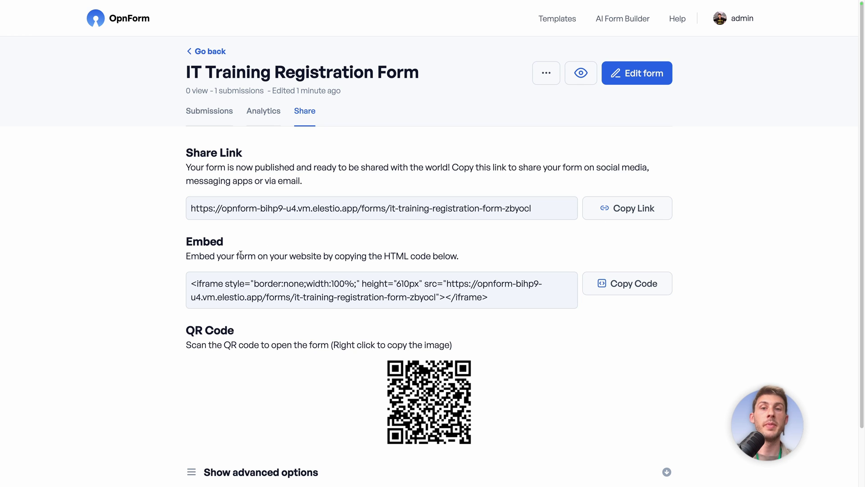
{"action": "scroll", "coordinate": [128, 309], "scroll_direction": "down", "scroll_amount": 2}
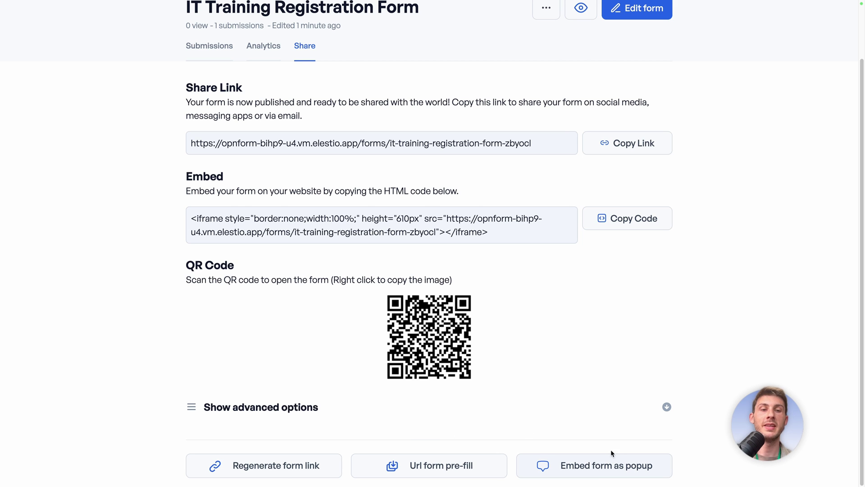
{"action": "scroll", "coordinate": [158, 269], "scroll_direction": "up", "scroll_amount": 2}
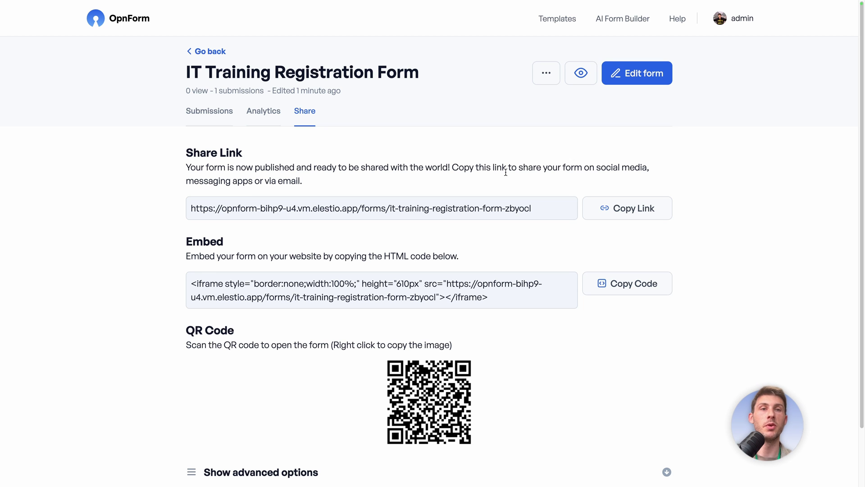
- In the form editor, add 'Custom' after Vue in the Program field's choices
{"action": "left_click", "coordinate": [628, 86]}
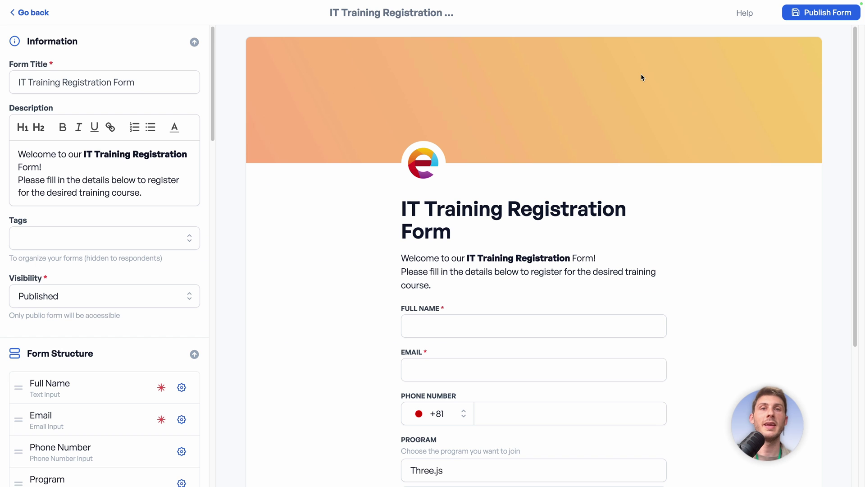
{"action": "scroll", "coordinate": [641, 78], "scroll_direction": "down", "scroll_amount": 5}
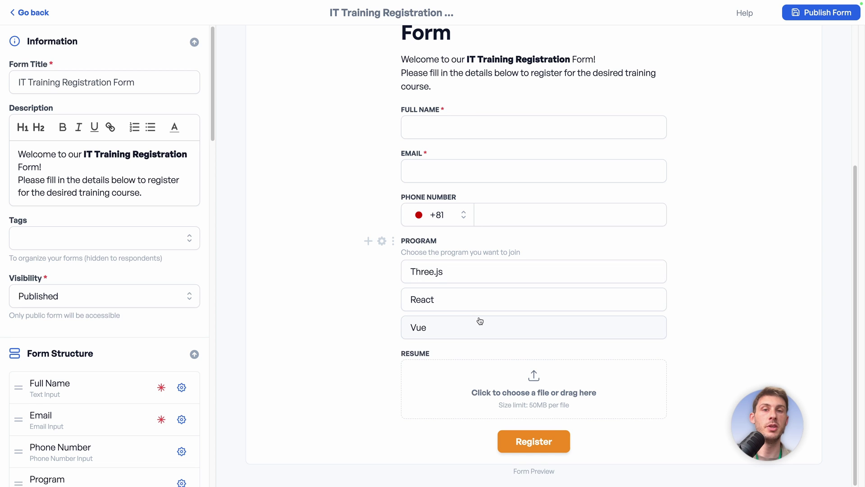
{"action": "left_click", "coordinate": [382, 241]}
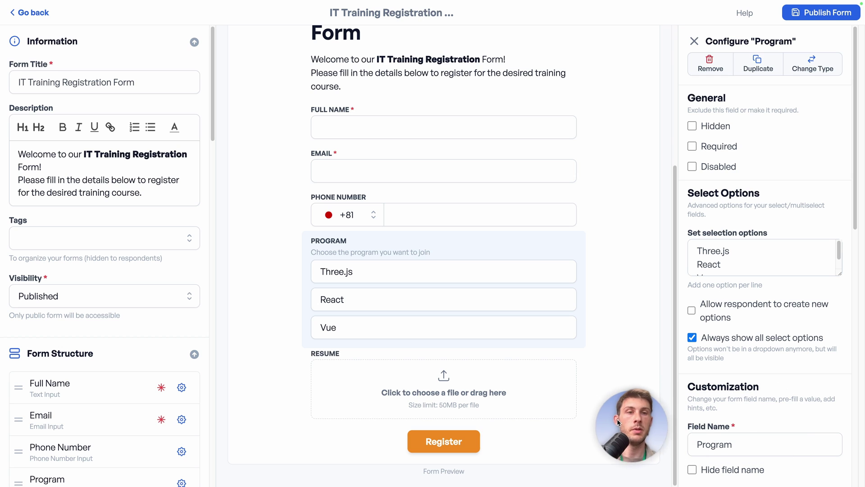
{"action": "scroll", "coordinate": [738, 268], "scroll_direction": "down", "scroll_amount": 2}
{"action": "left_click", "coordinate": [738, 267]}
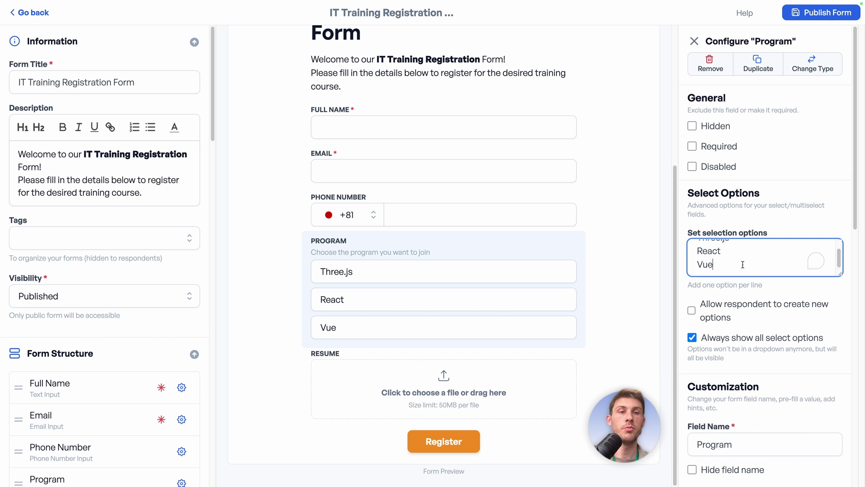
{"action": "key", "text": "Return"}
{"action": "type", "text": "Custom"}
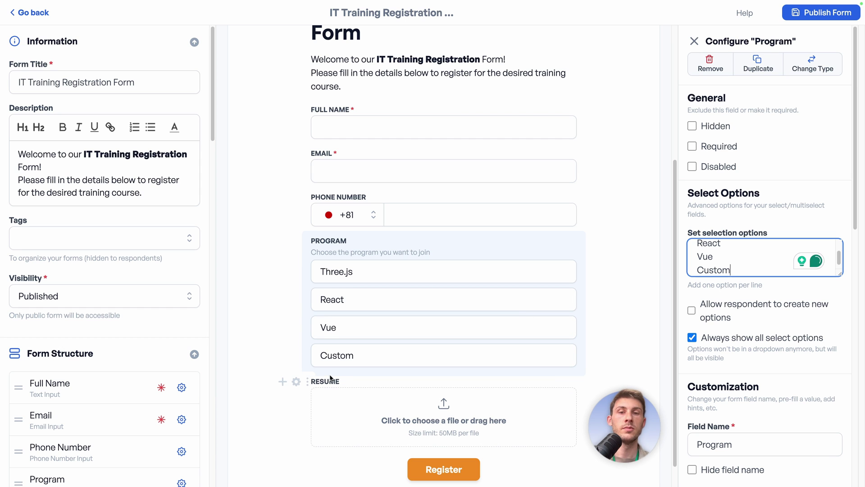
- Rename the Resume upload field to 'Custom Program'
{"action": "left_click", "coordinate": [296, 382]}
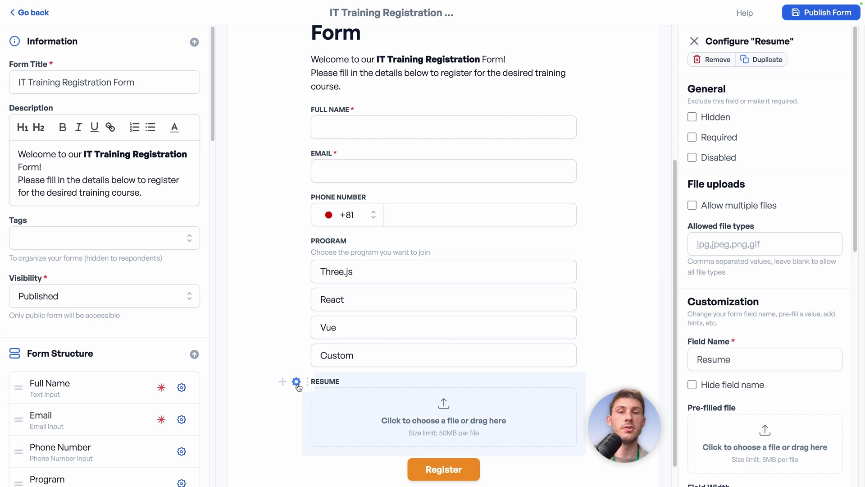
{"action": "left_click", "coordinate": [722, 360]}
{"action": "key", "text": "ctrl+a"}
{"action": "type", "text": "Cus"}
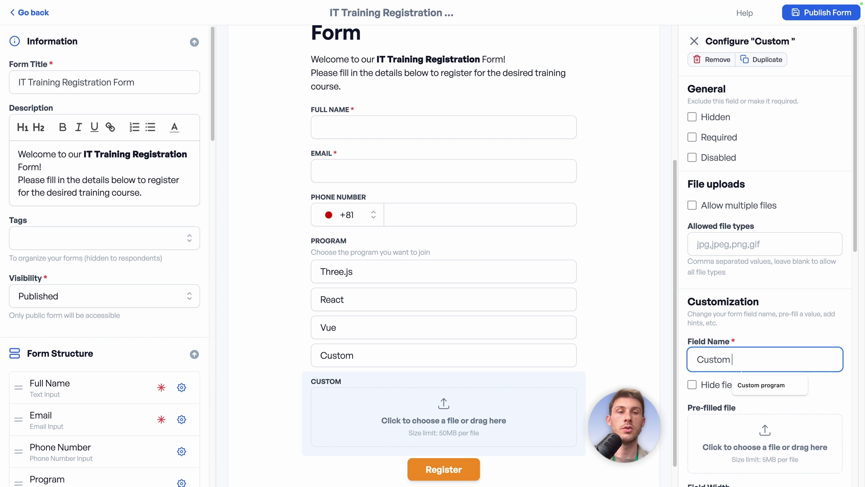
{"action": "left_click", "coordinate": [720, 337]}
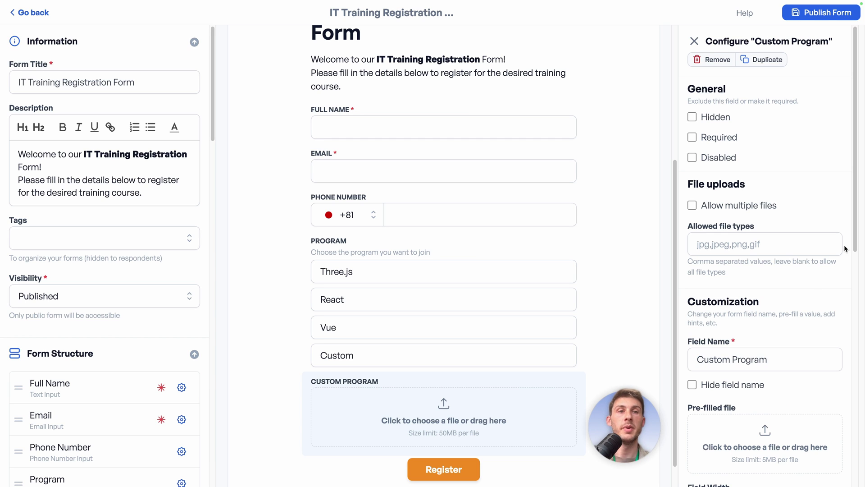
- Hide Custom Program by default and add a logic condition: Program equals Custom
{"action": "left_click", "coordinate": [693, 118]}
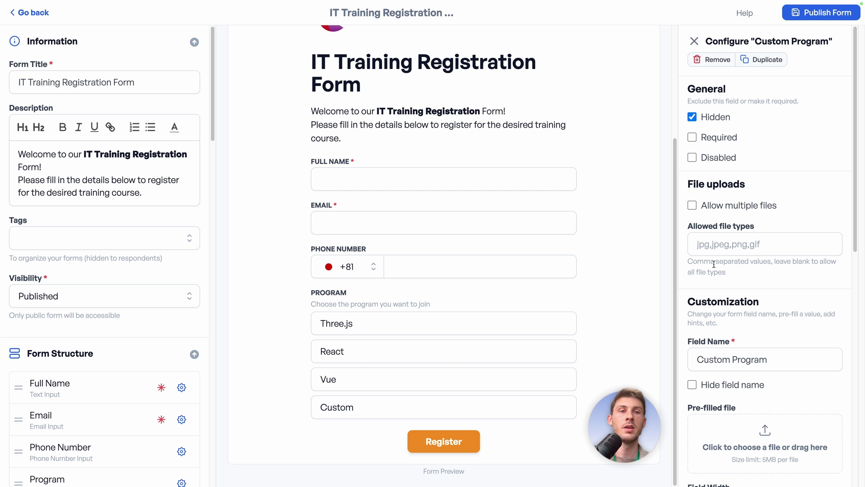
{"action": "scroll", "coordinate": [745, 282], "scroll_direction": "down", "scroll_amount": 10}
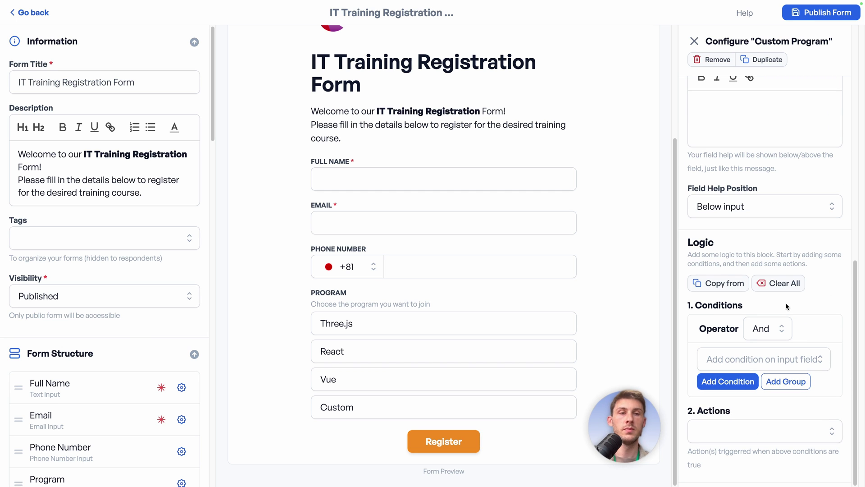
{"action": "left_click", "coordinate": [743, 359]}
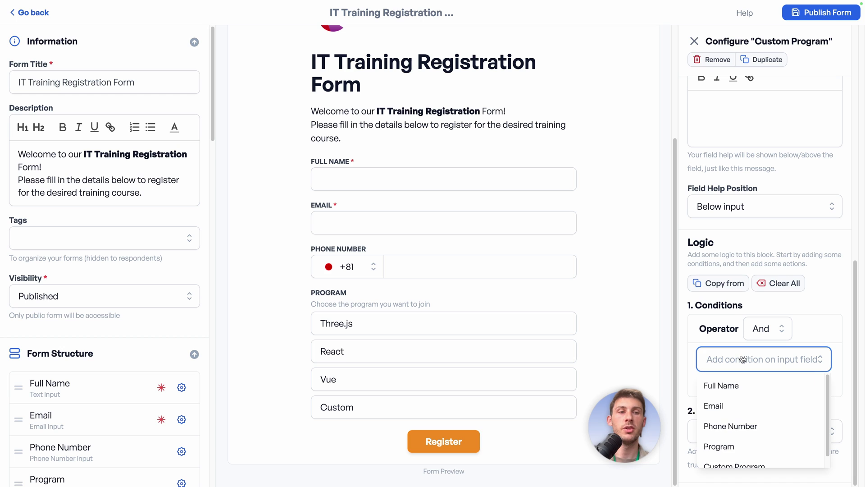
{"action": "scroll", "coordinate": [721, 408], "scroll_direction": "down", "scroll_amount": 1}
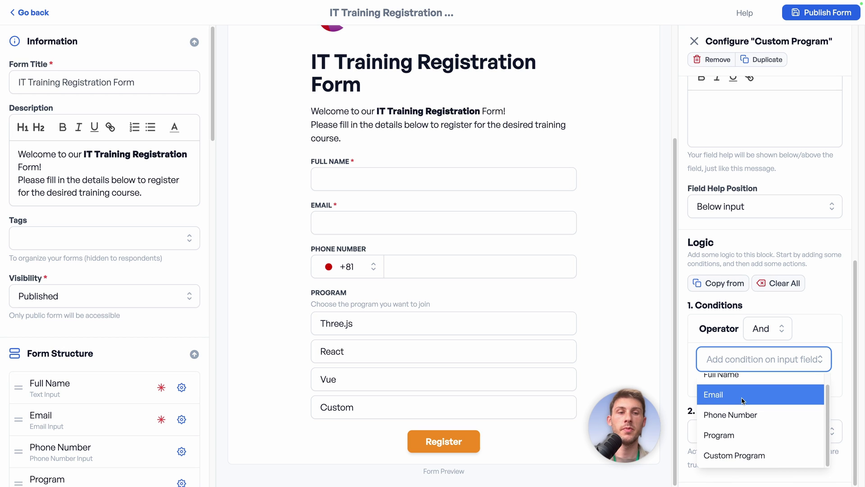
{"action": "left_click", "coordinate": [727, 432]}
{"action": "left_click", "coordinate": [794, 360]}
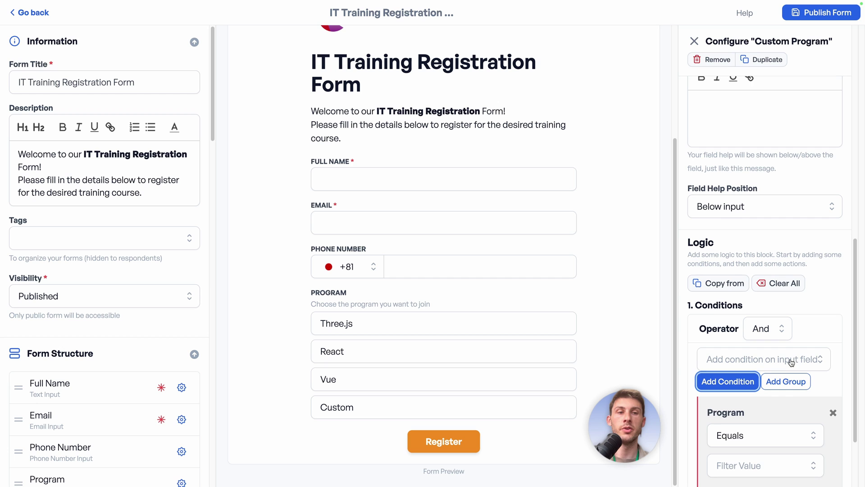
{"action": "scroll", "coordinate": [754, 388], "scroll_direction": "down", "scroll_amount": 2}
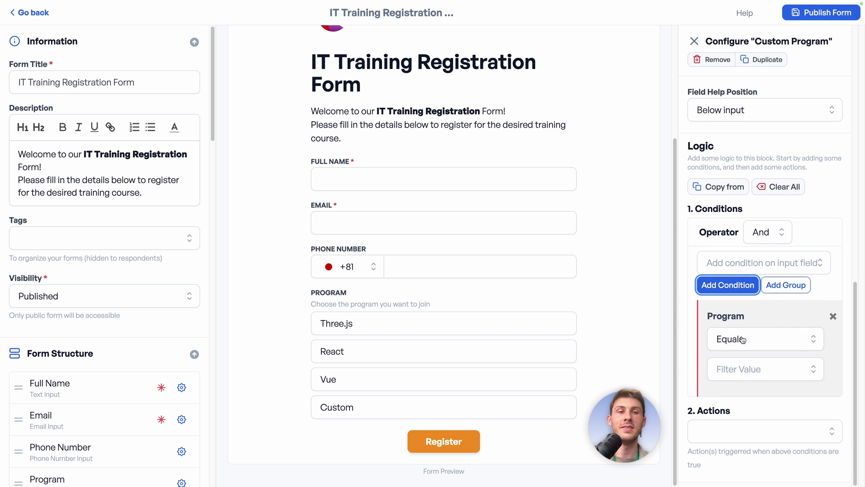
{"action": "left_click", "coordinate": [746, 366]}
{"action": "left_click", "coordinate": [722, 452]}
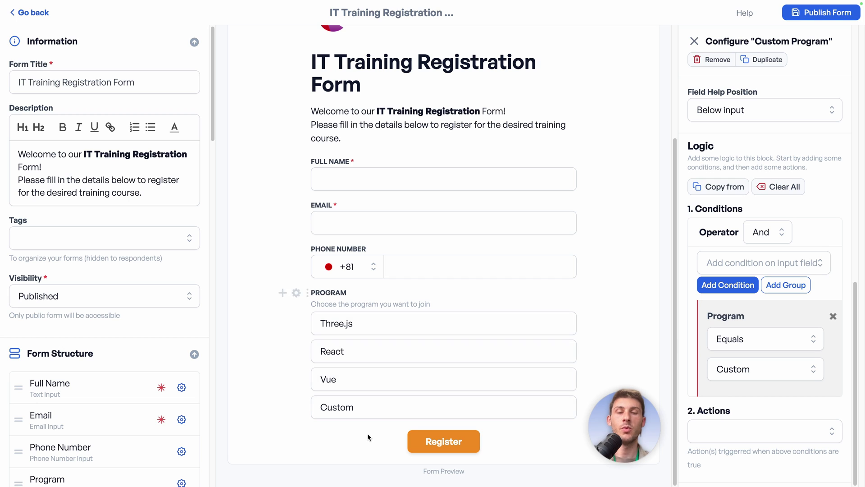
- Give the condition Show Block and Require answer actions, checking Custom in the preview
{"action": "left_click", "coordinate": [730, 431]}
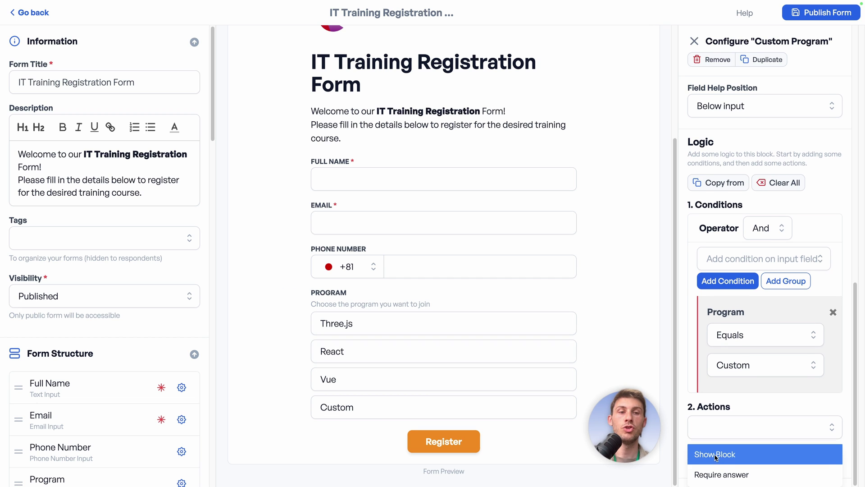
{"action": "left_click", "coordinate": [717, 456]}
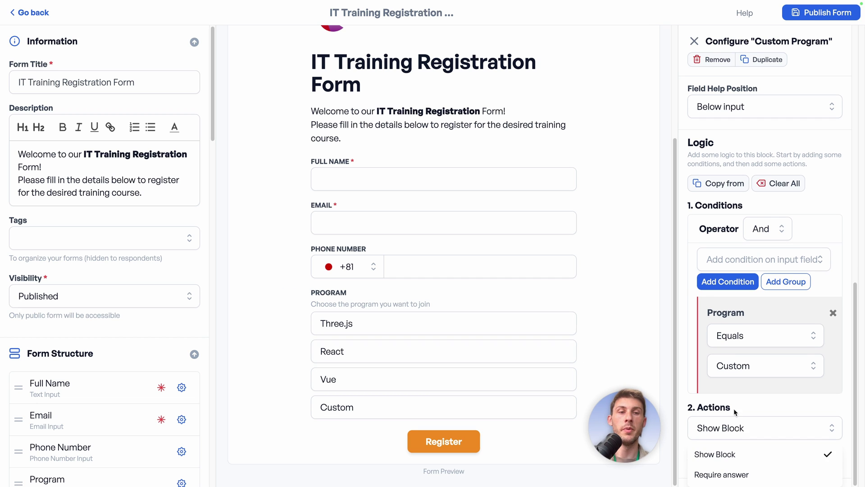
{"action": "left_click", "coordinate": [492, 405]}
{"action": "scroll", "coordinate": [490, 408], "scroll_direction": "down", "scroll_amount": 1}
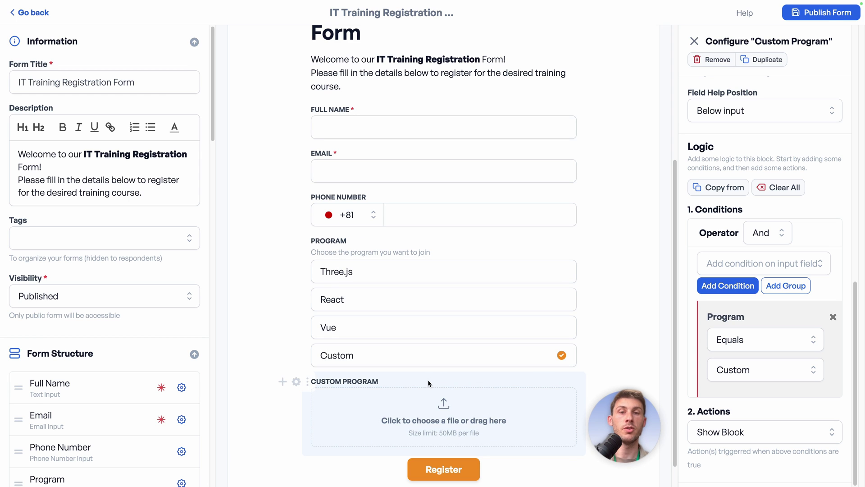
{"action": "left_click", "coordinate": [475, 333]}
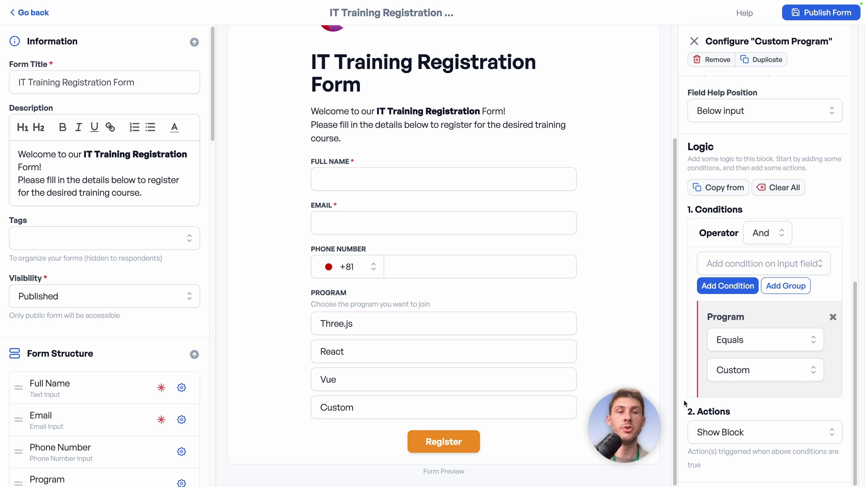
{"action": "left_click", "coordinate": [723, 433]}
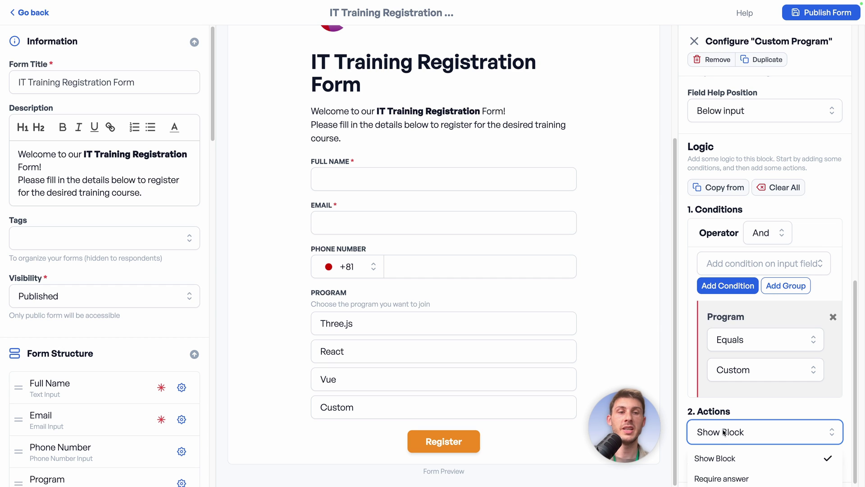
{"action": "left_click", "coordinate": [717, 479]}
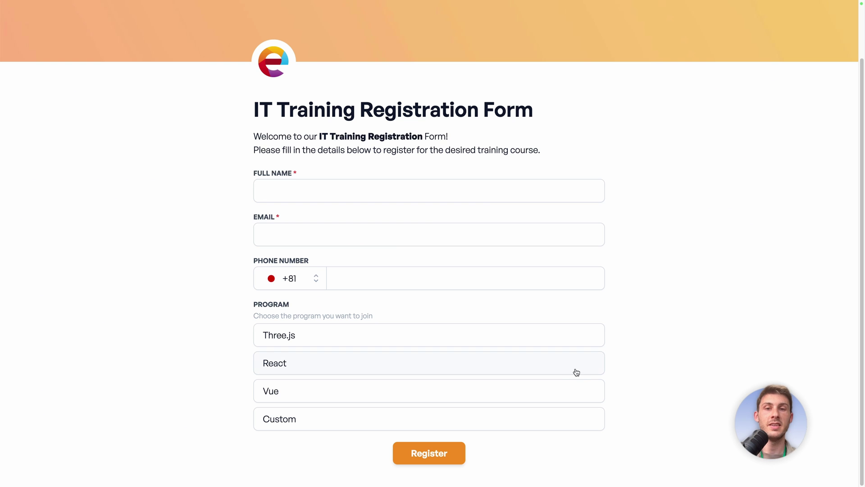
- On the live form, pick Vue then Custom and submit empty to see required-field errors
{"action": "left_click", "coordinate": [555, 388]}
{"action": "left_click", "coordinate": [549, 415]}
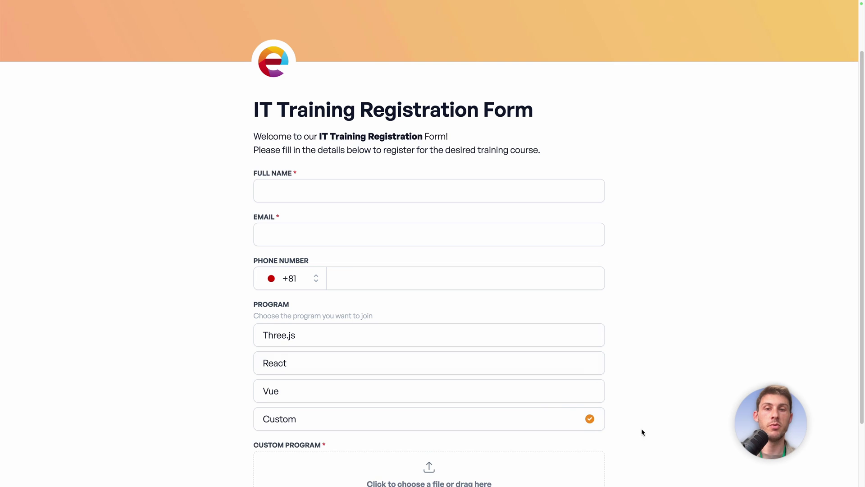
{"action": "scroll", "coordinate": [702, 410], "scroll_direction": "down", "scroll_amount": 3}
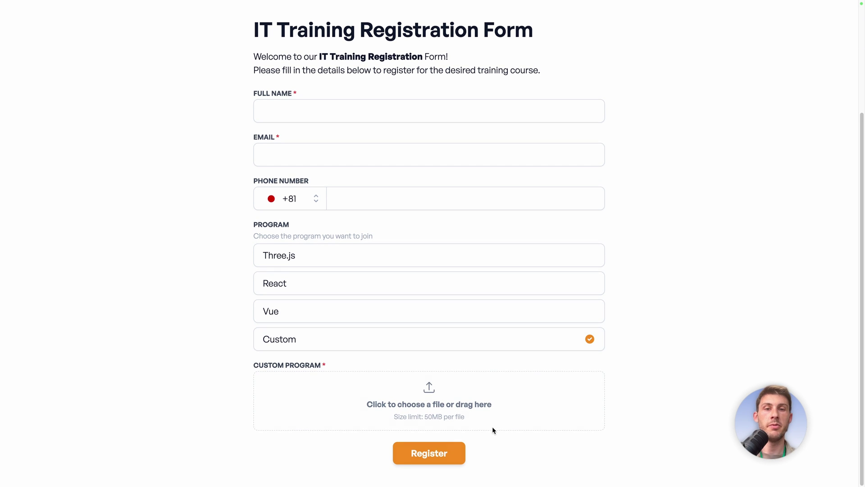
{"action": "left_click", "coordinate": [414, 453]}
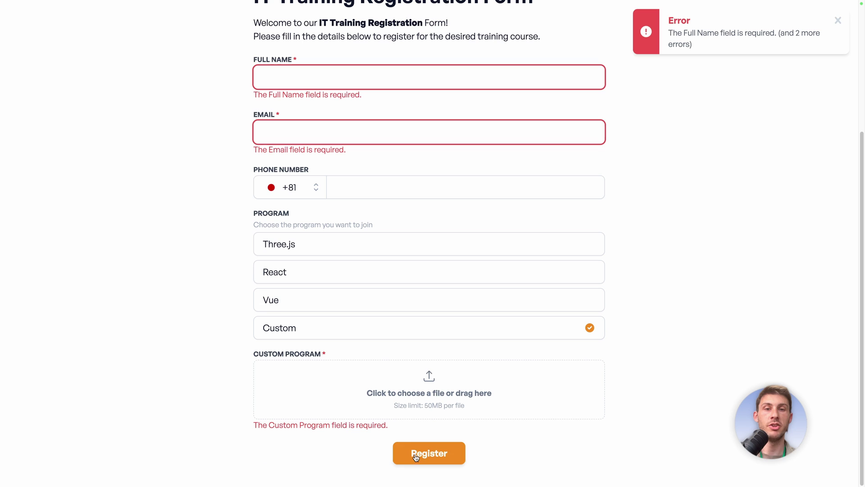